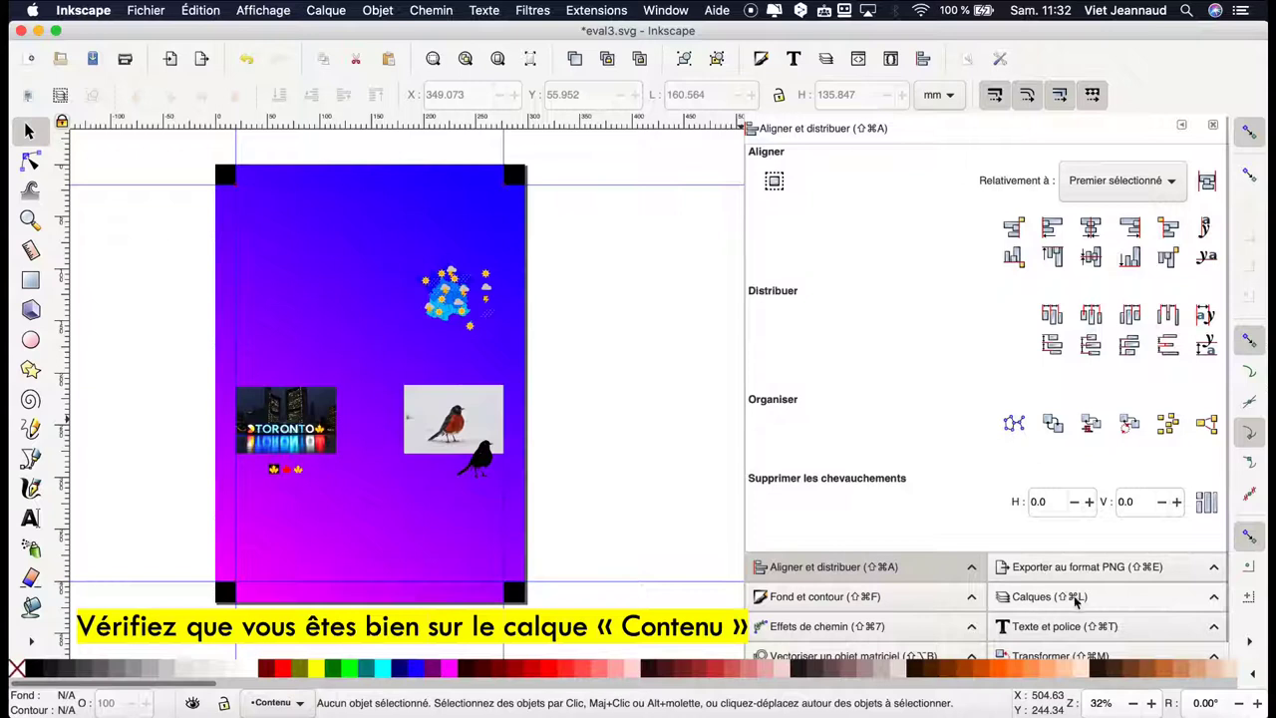
- Show the Calques panel and confirm Contenu, above Fond, is the current layer
{"action": "left_click", "coordinate": [1089, 603]}
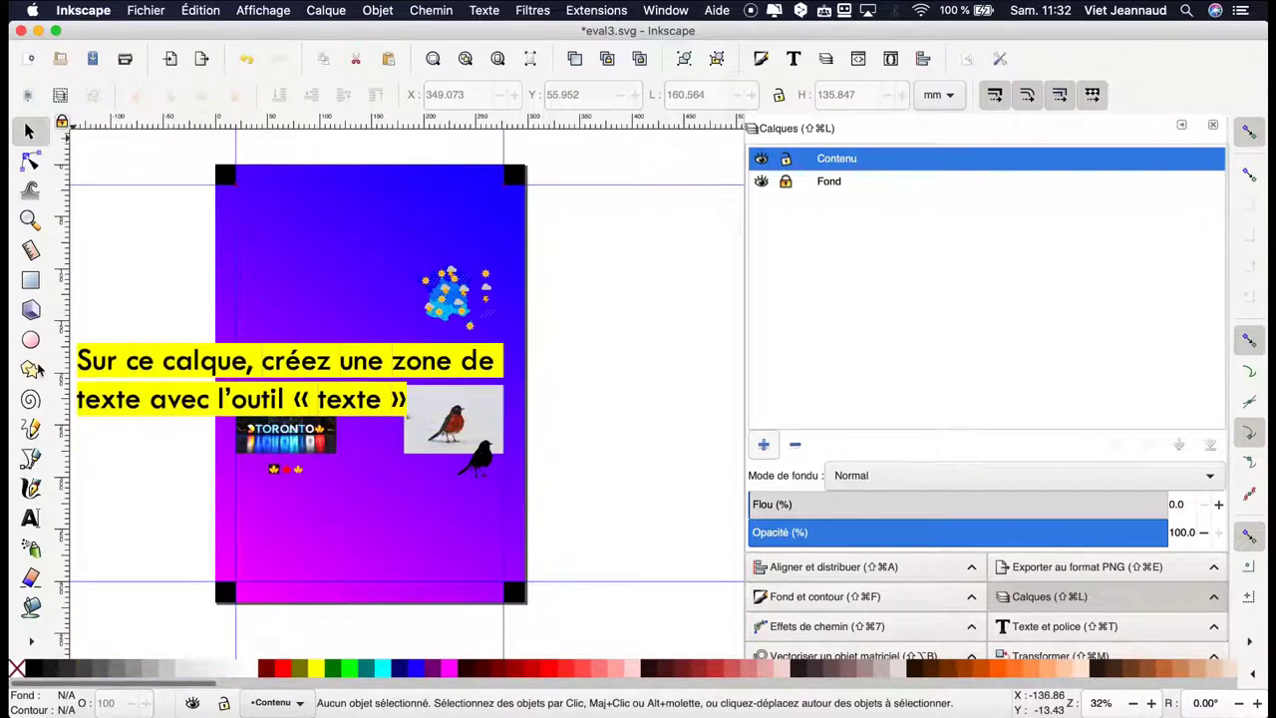
- Create a 'titre 1' text object right of the gradient page and select it
{"action": "left_click", "coordinate": [31, 517]}
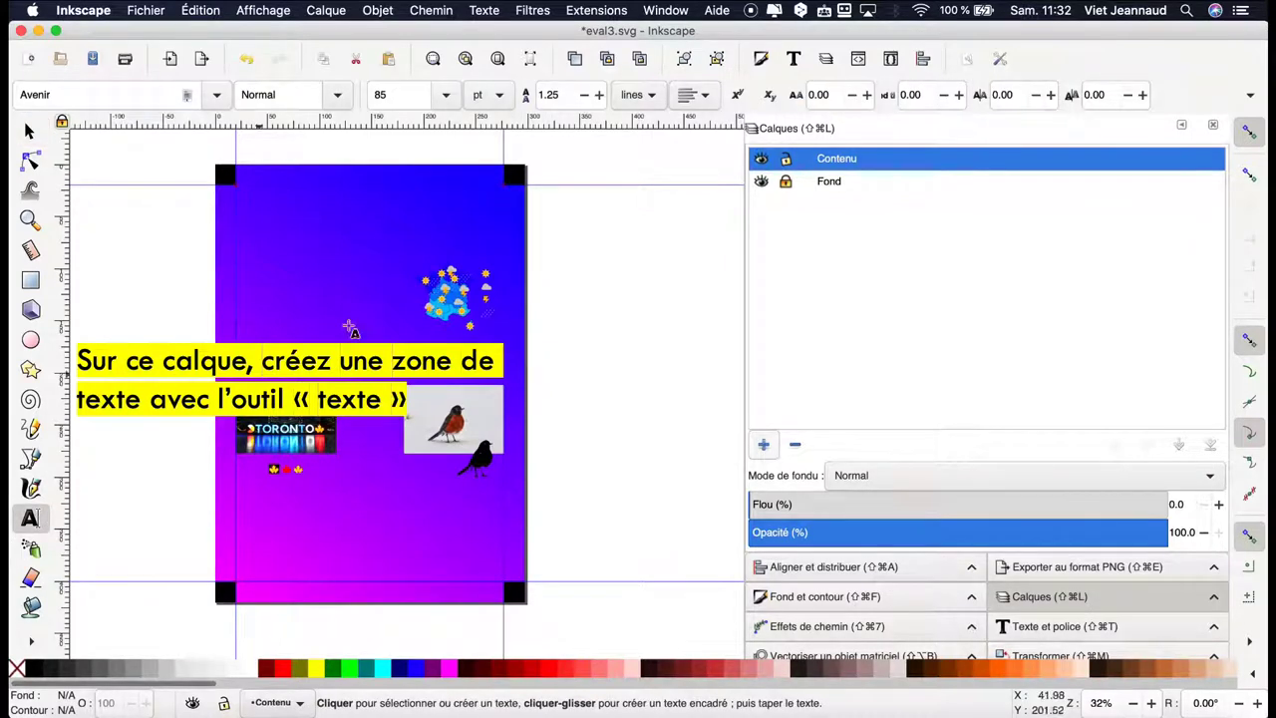
{"action": "scroll", "coordinate": [598, 288], "scroll_direction": "right", "scroll_amount": 5}
{"action": "scroll", "coordinate": [598, 288], "scroll_direction": "right", "scroll_amount": 1}
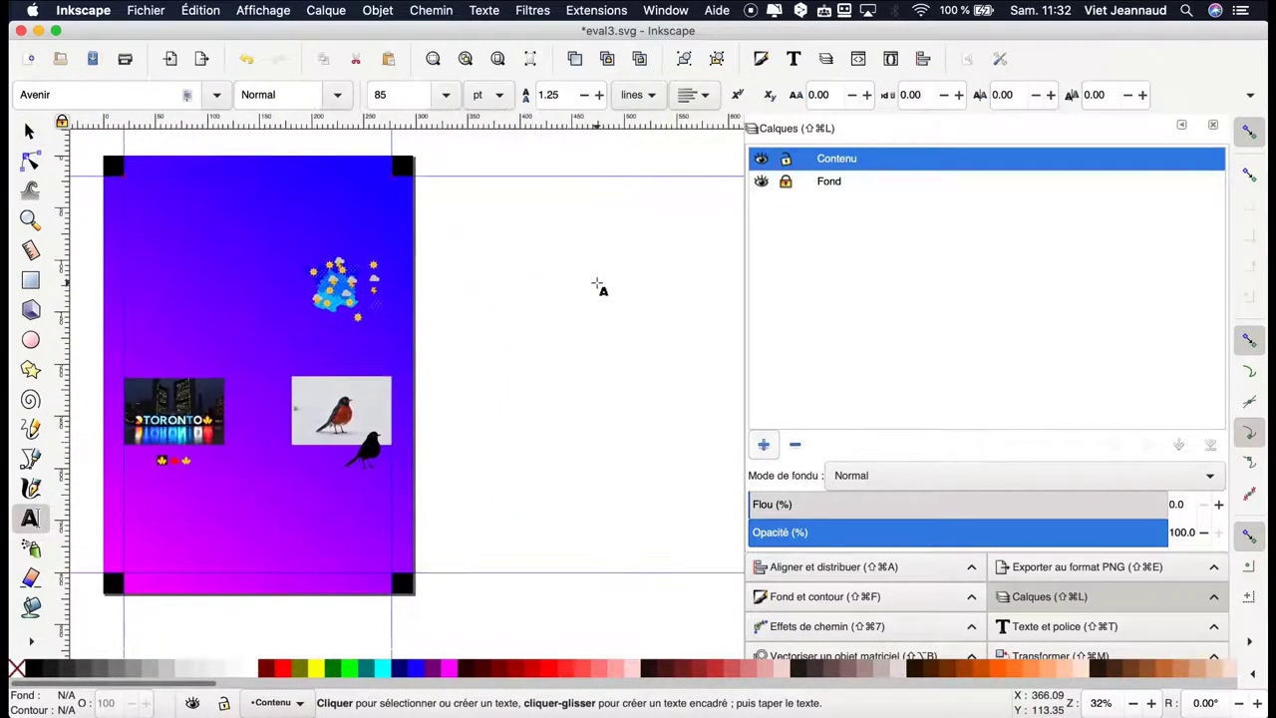
{"action": "scroll", "coordinate": [598, 288], "scroll_direction": "right", "scroll_amount": 3}
{"action": "scroll", "coordinate": [440, 288], "scroll_direction": "up", "scroll_amount": 2, "text": "ctrl"}
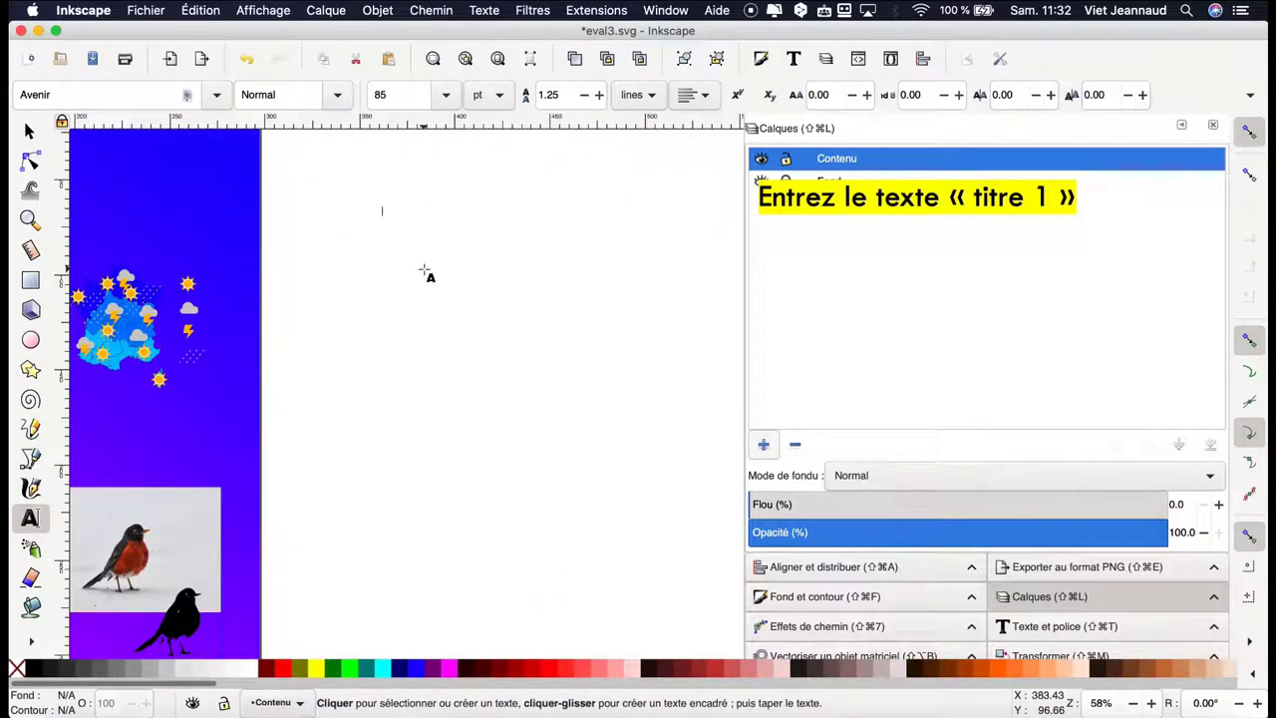
{"action": "type", "text": "titre 1"}
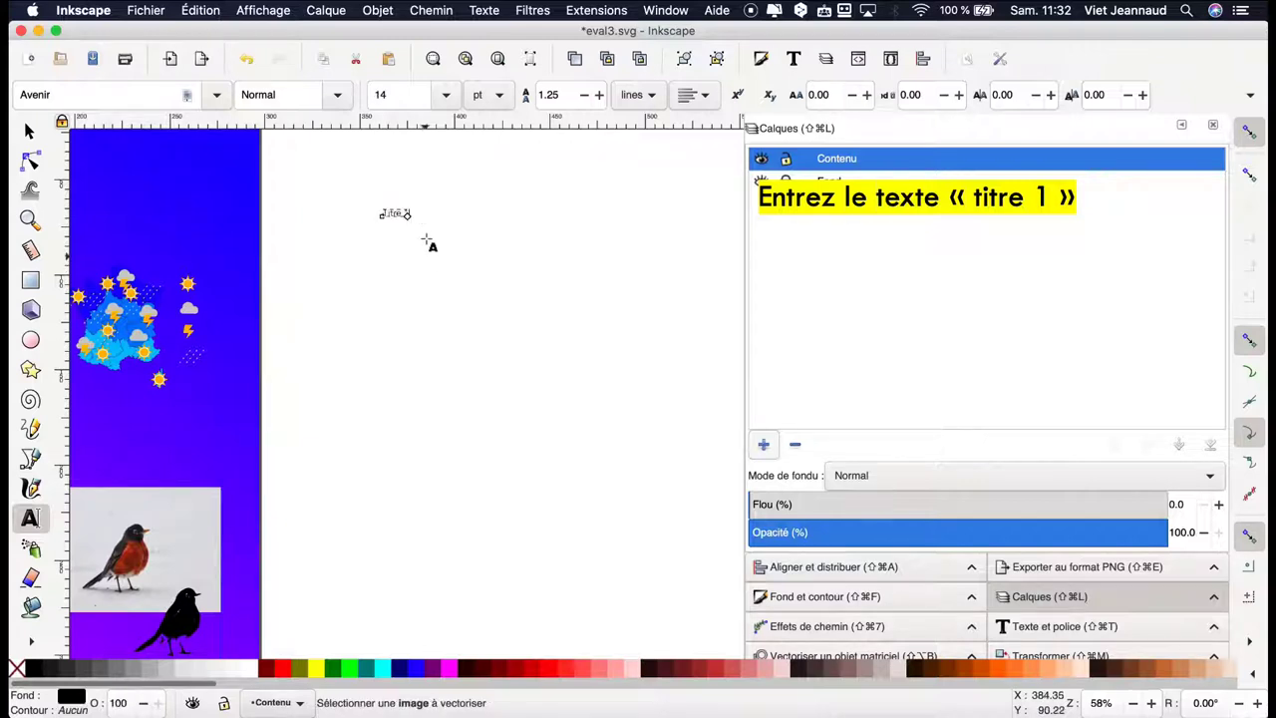
{"action": "left_click", "coordinate": [44, 129]}
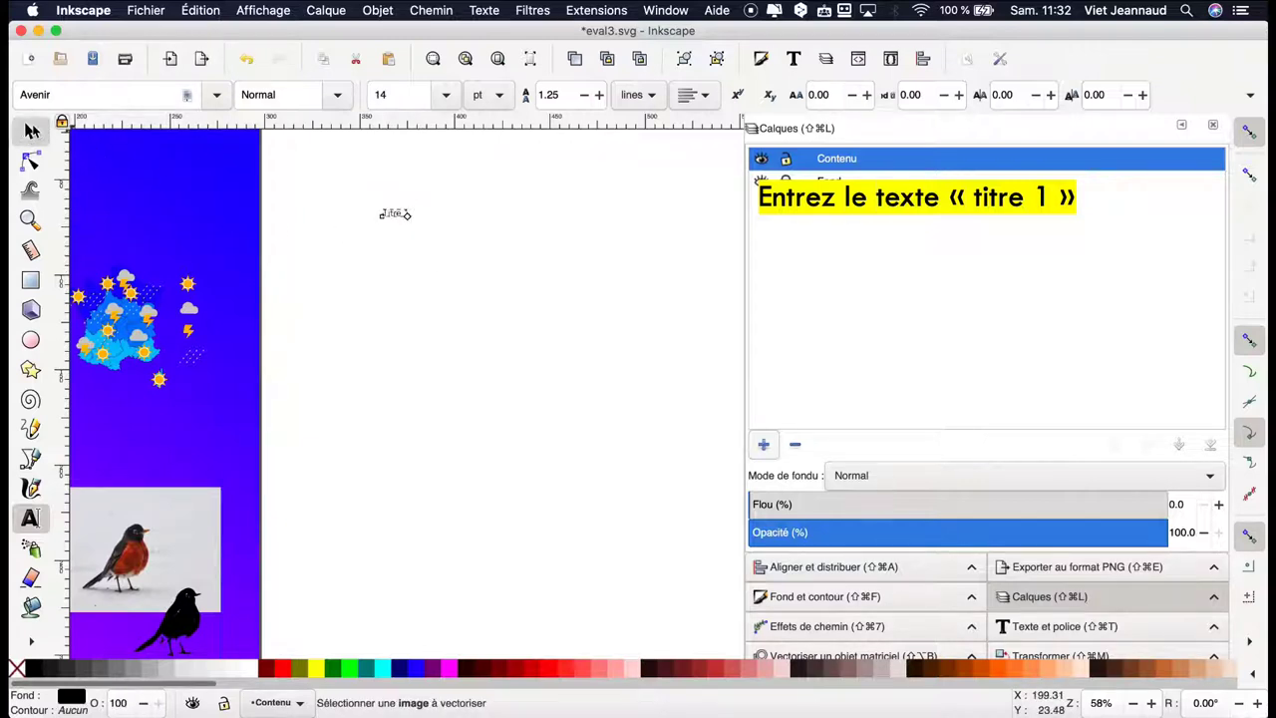
{"action": "scroll", "coordinate": [392, 244], "scroll_direction": "up", "scroll_amount": 3, "text": "ctrl"}
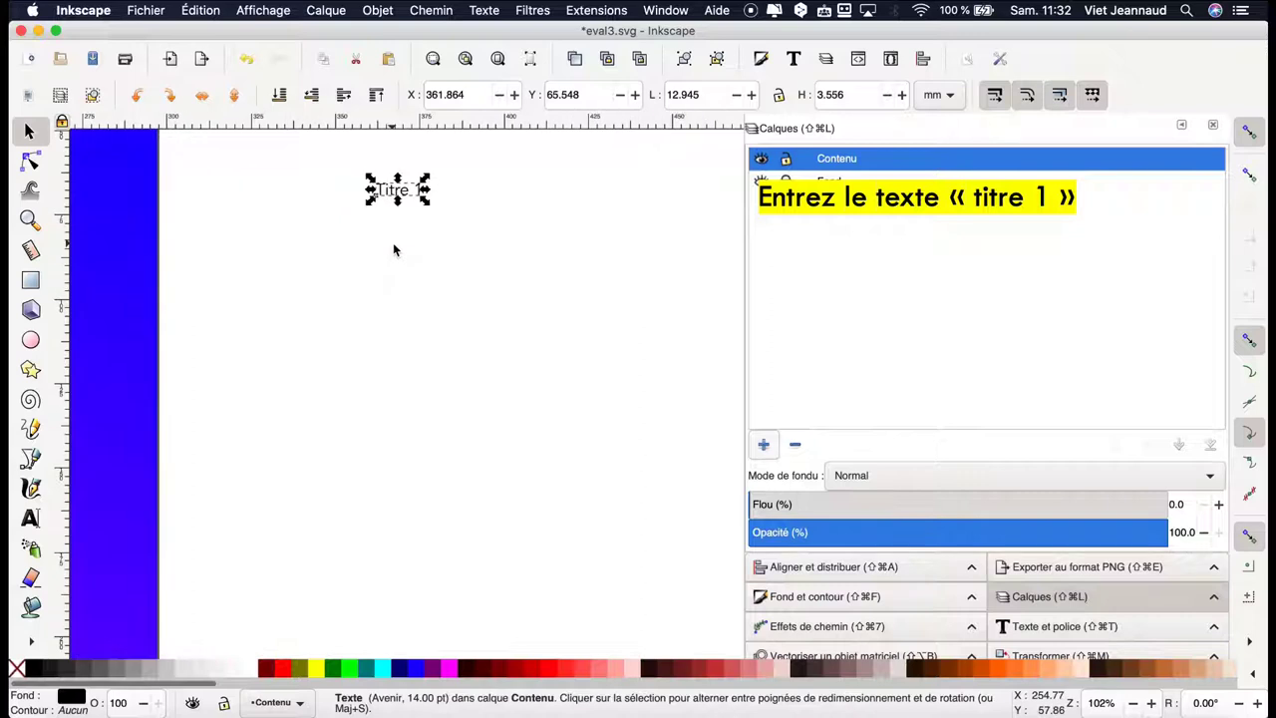
{"action": "scroll", "coordinate": [392, 242], "scroll_direction": "up", "scroll_amount": 1}
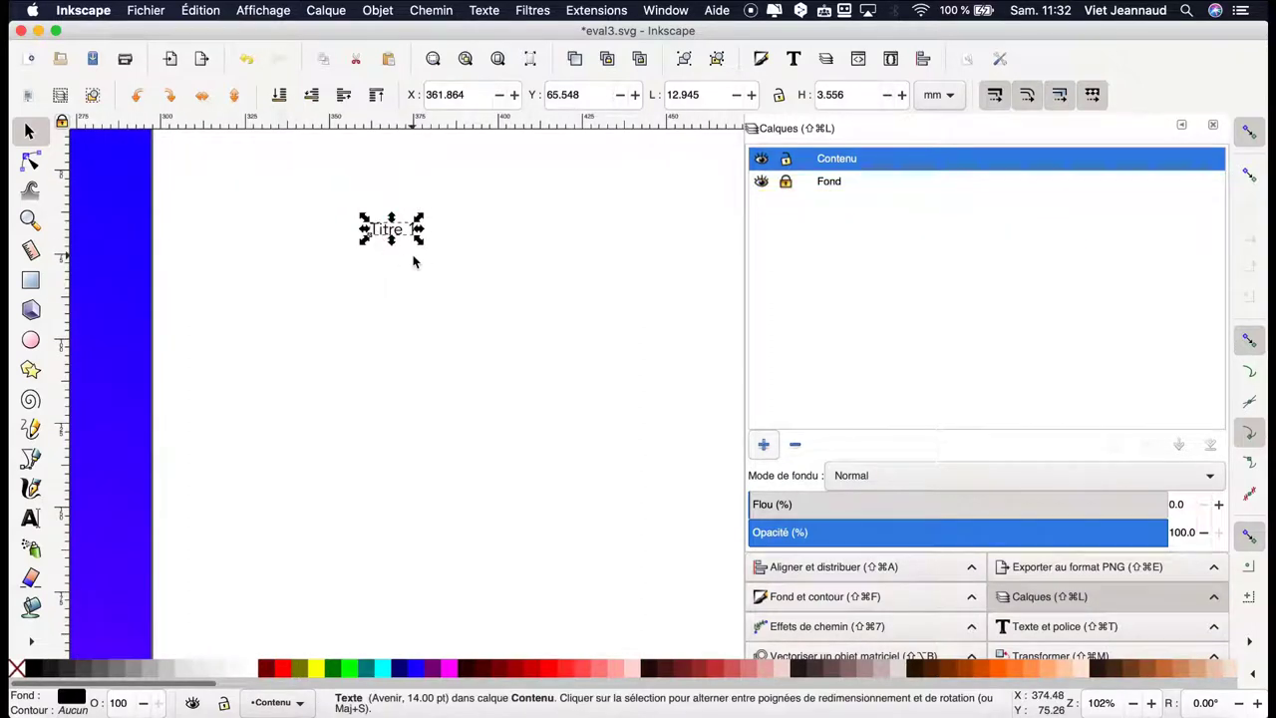
{"action": "key", "text": "Escape"}
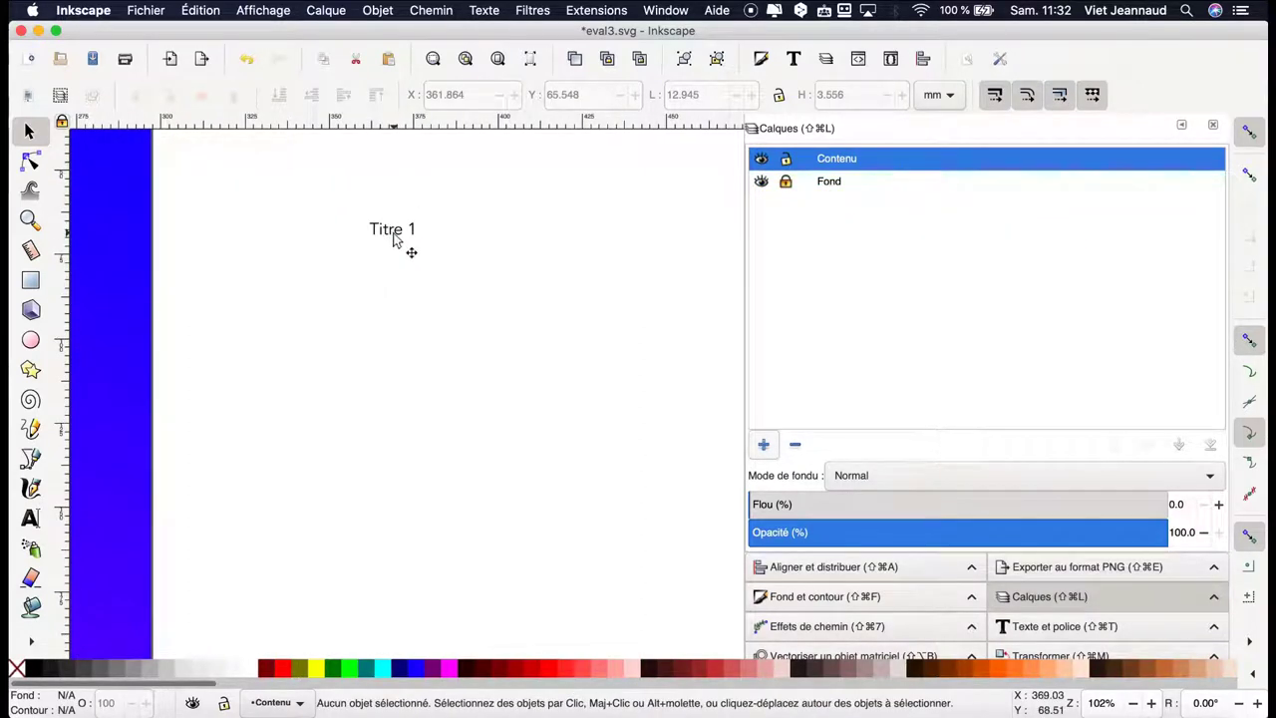
{"action": "left_click", "coordinate": [395, 239]}
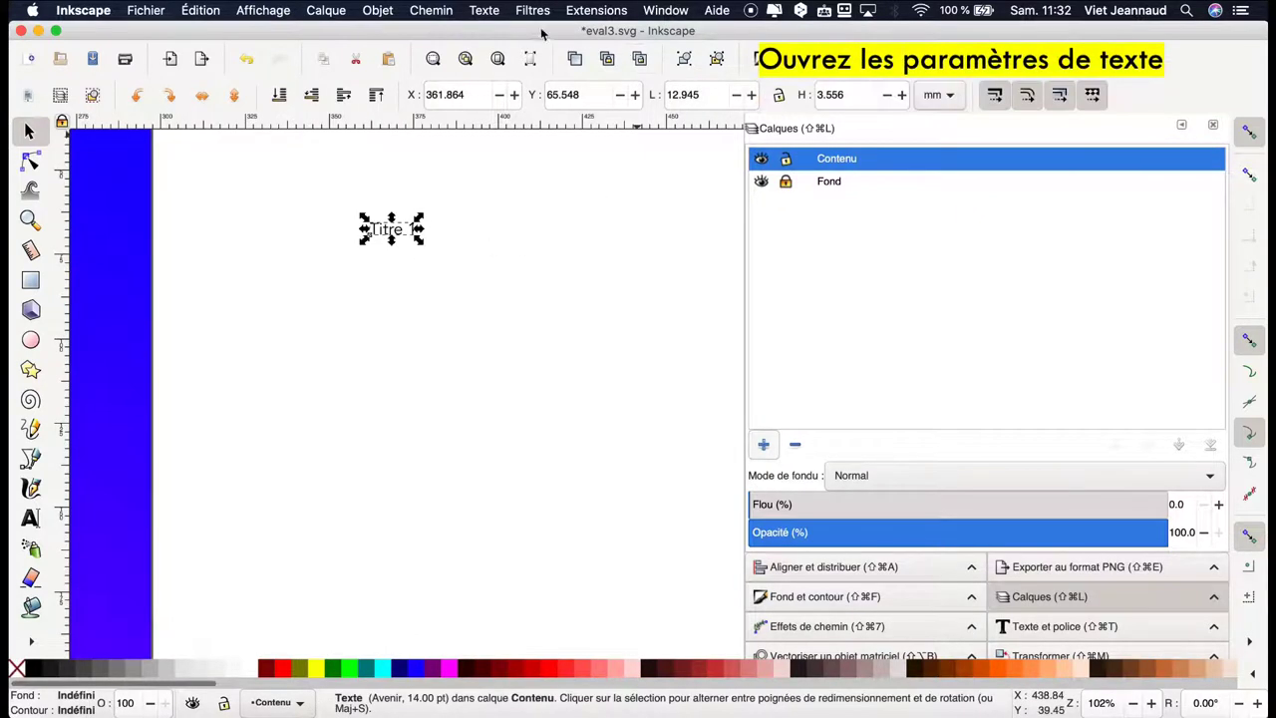
- Set Titre 1 to Avenir Ultra-Bold (Black) at 85 pt in the Texte et police dialog
{"action": "left_click", "coordinate": [486, 11]}
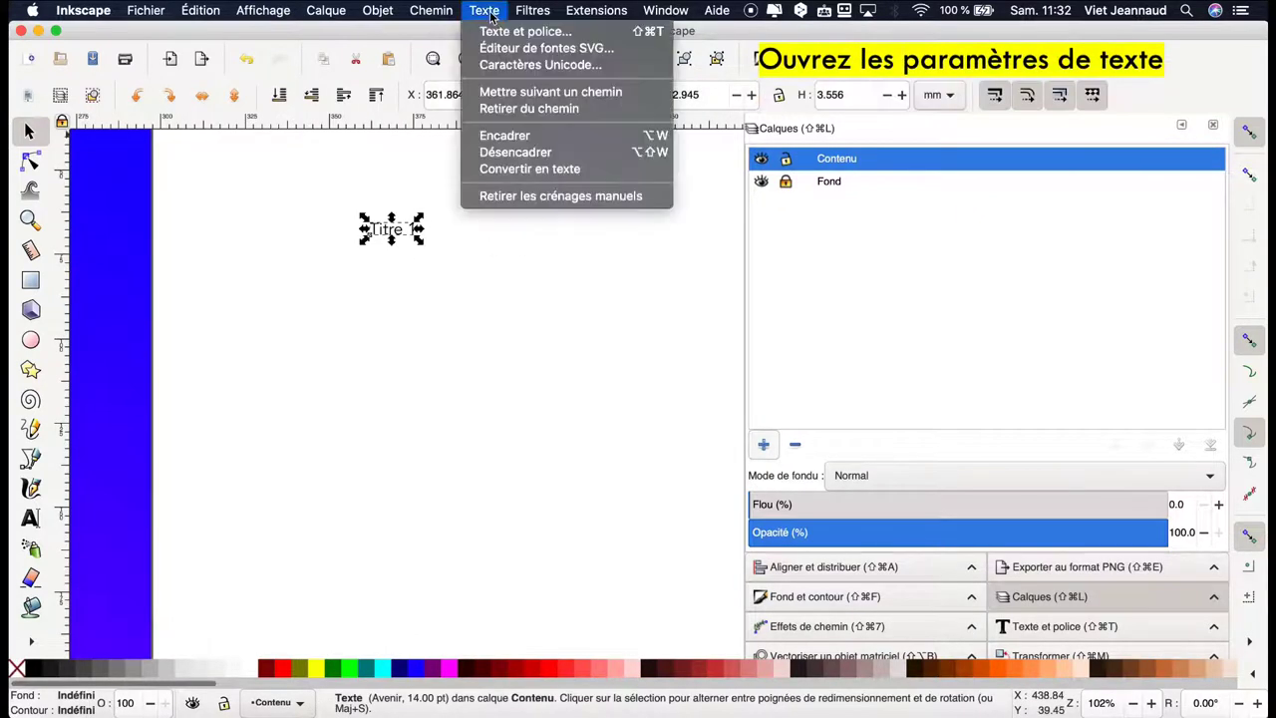
{"action": "left_click", "coordinate": [594, 36]}
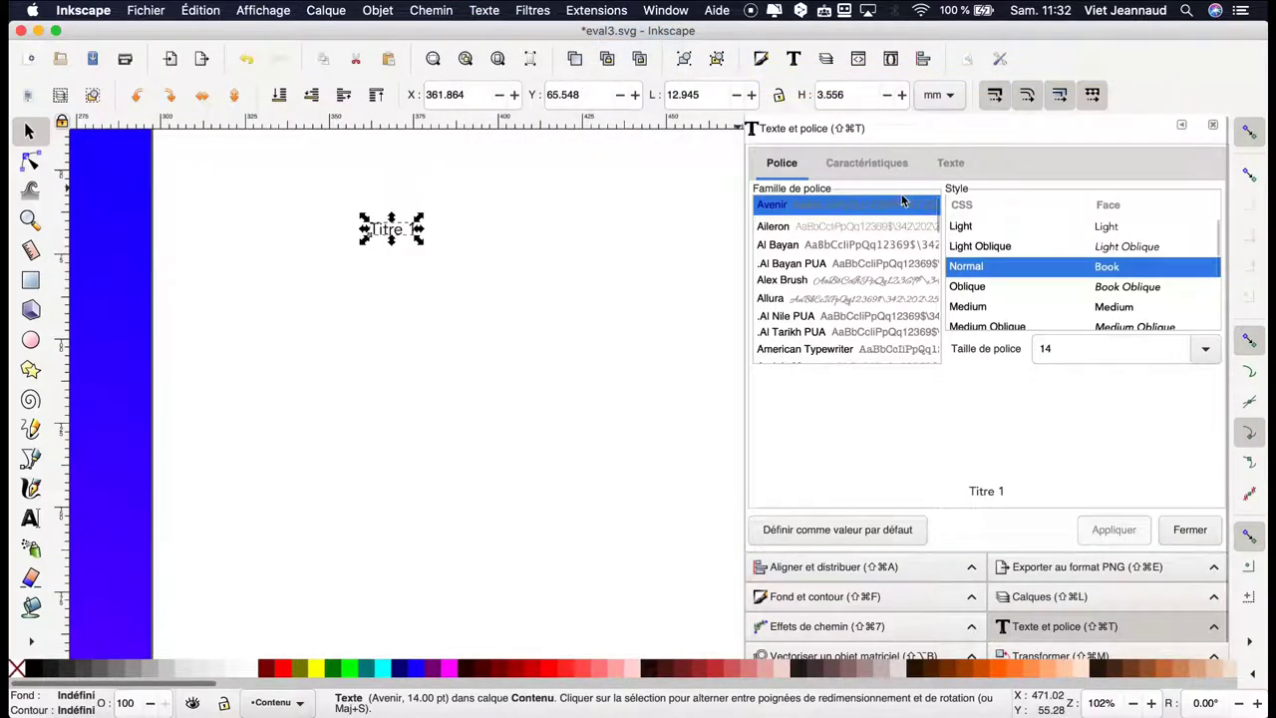
{"action": "left_click", "coordinate": [798, 247]}
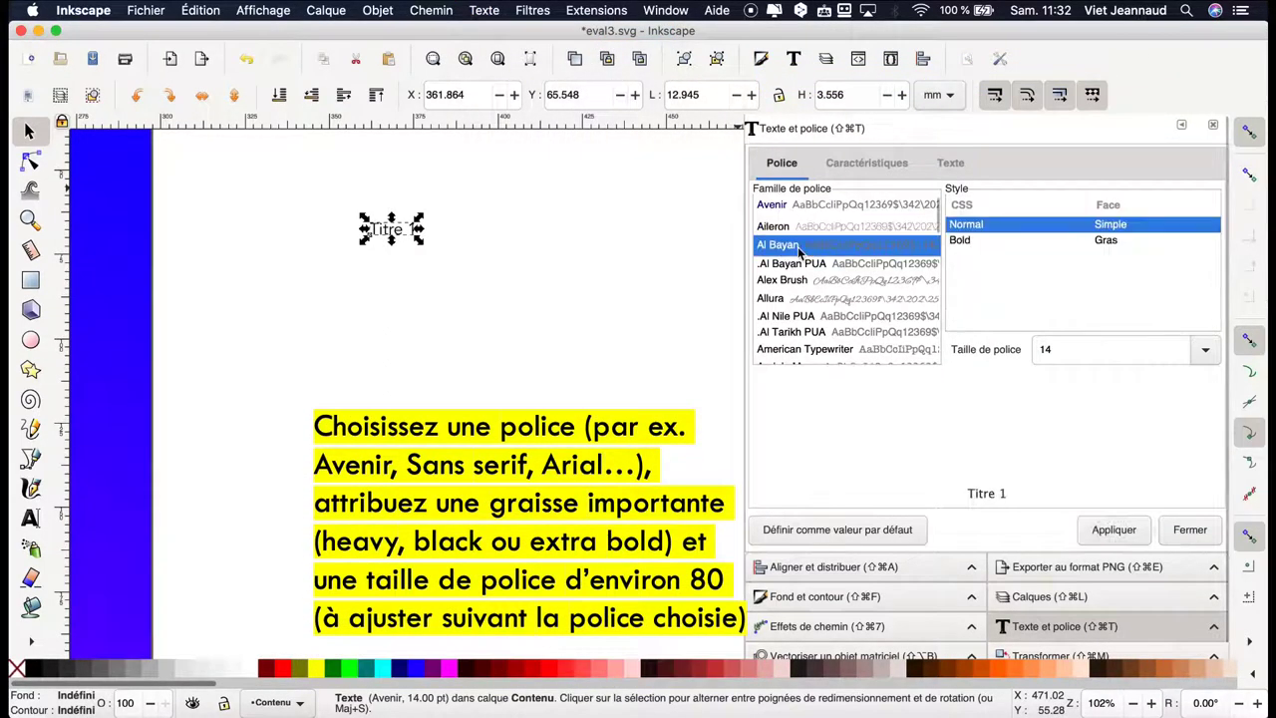
{"action": "left_click", "coordinate": [797, 264]}
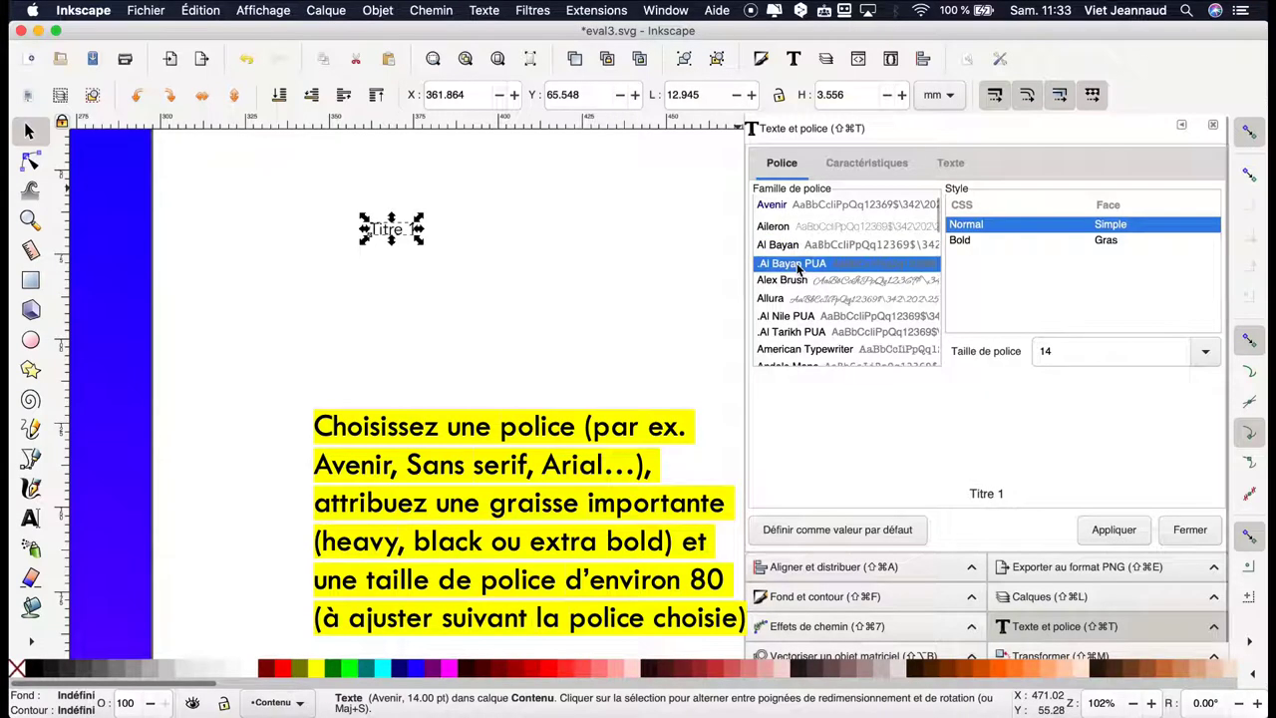
{"action": "left_click", "coordinate": [797, 209]}
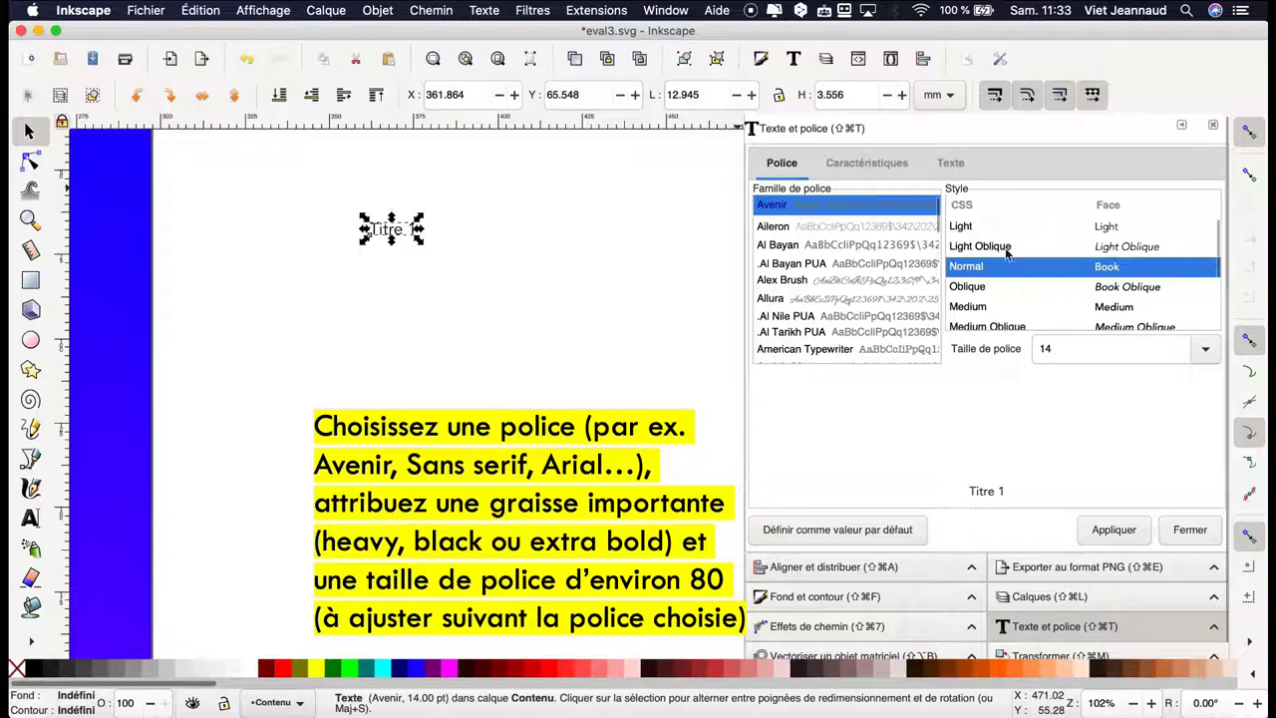
{"action": "scroll", "coordinate": [1025, 299], "scroll_direction": "down", "scroll_amount": 2}
{"action": "scroll", "coordinate": [1028, 293], "scroll_direction": "down", "scroll_amount": 1}
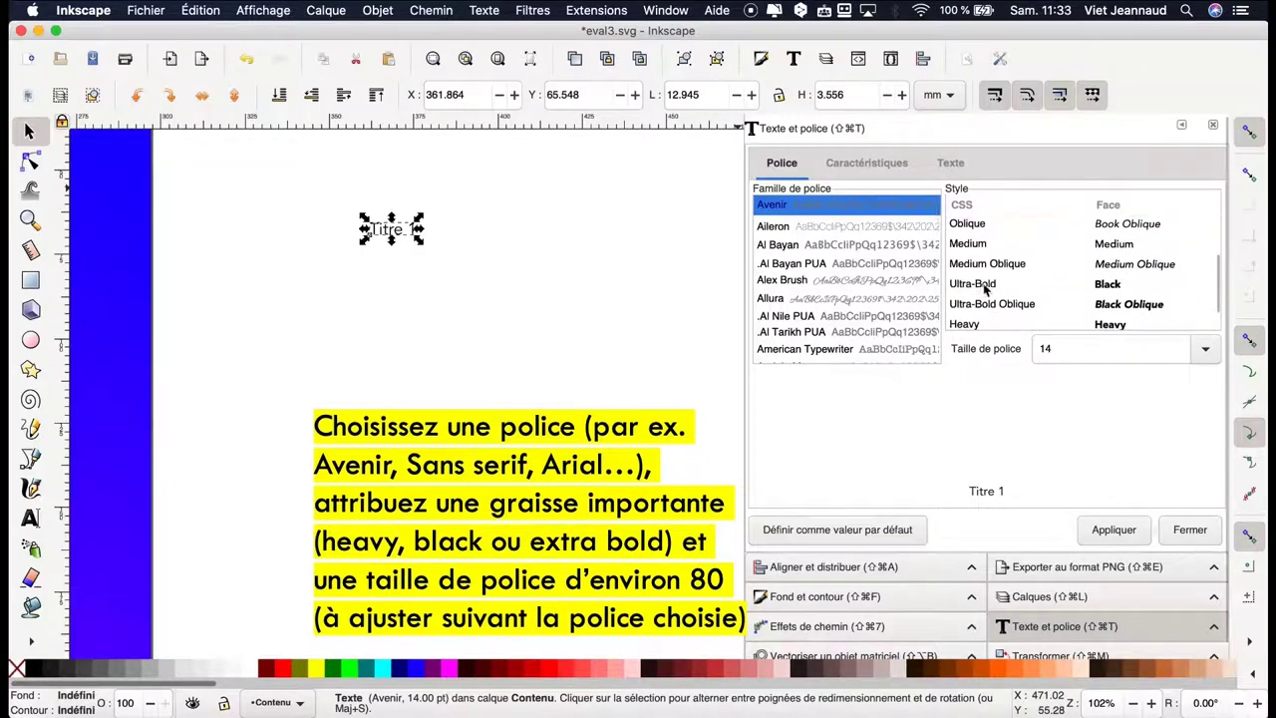
{"action": "left_click", "coordinate": [987, 286]}
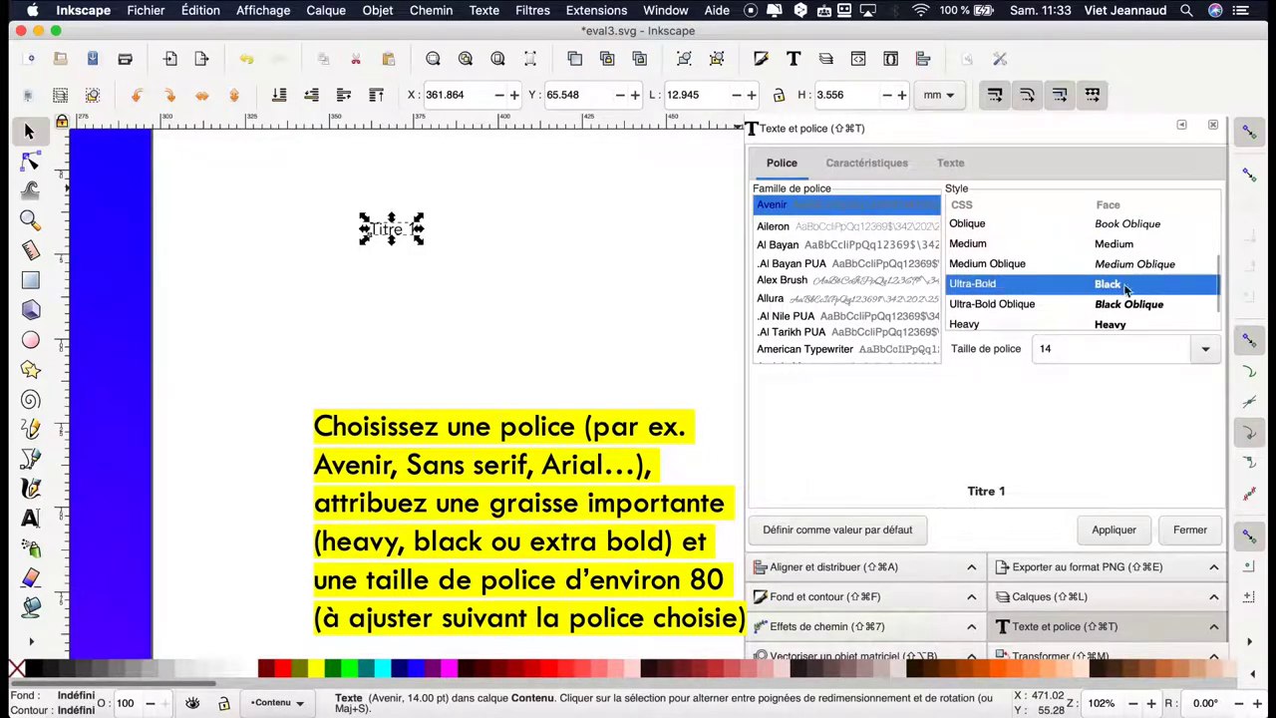
{"action": "left_click", "coordinate": [1070, 350]}
{"action": "double_click", "coordinate": [1044, 348]}
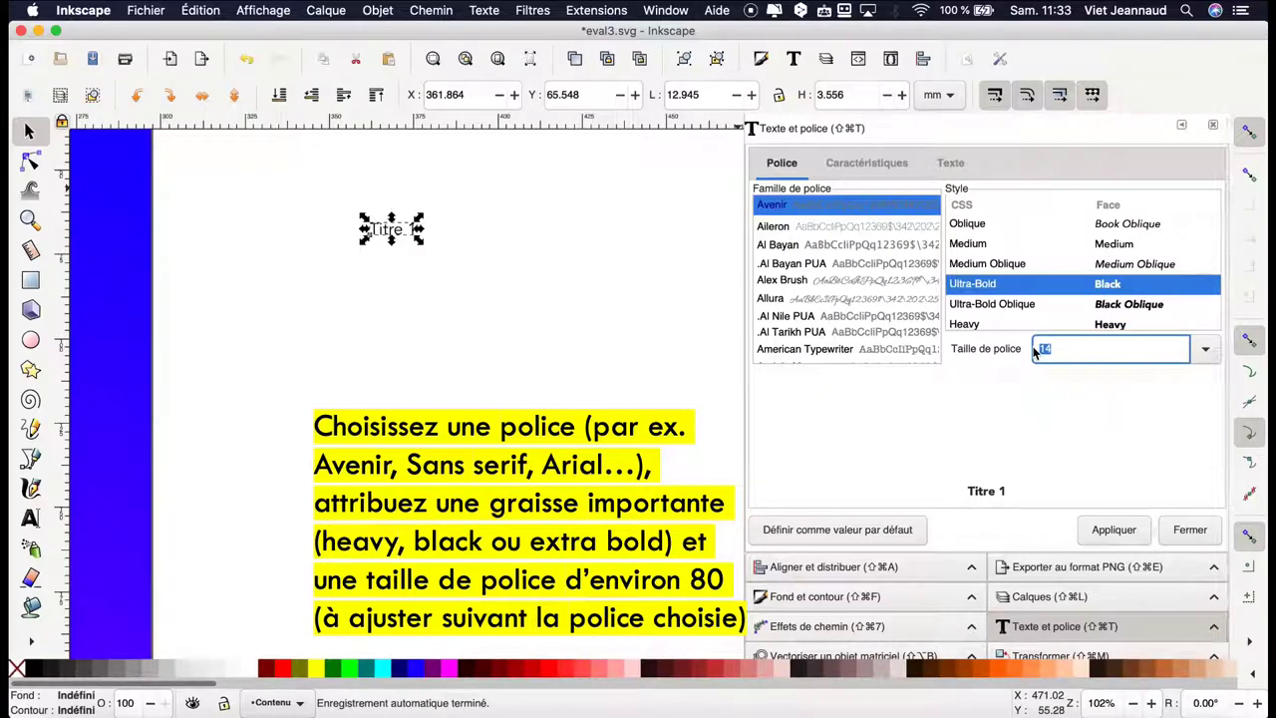
{"action": "type", "text": "85"}
{"action": "left_click", "coordinate": [1112, 529]}
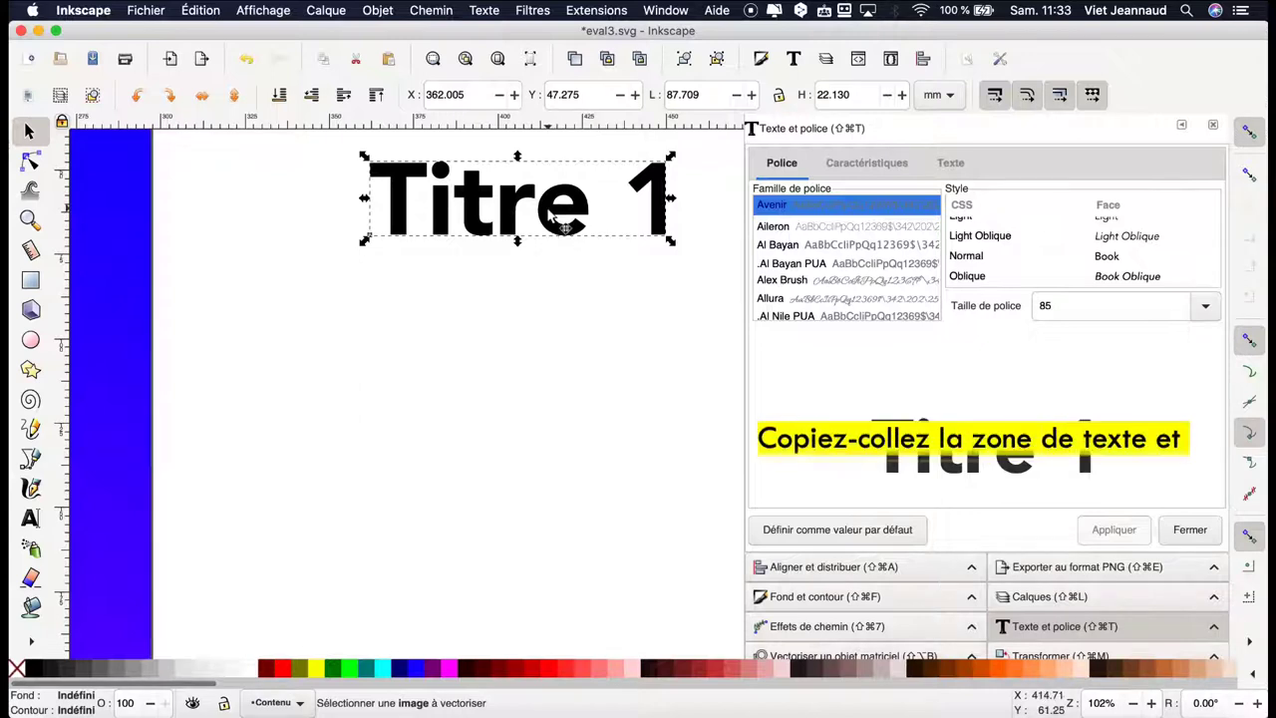
- Duplicate the Titre 1 heading below the original by copying and pasting
{"action": "right_click", "coordinate": [550, 214]}
{"action": "left_click", "coordinate": [592, 294]}
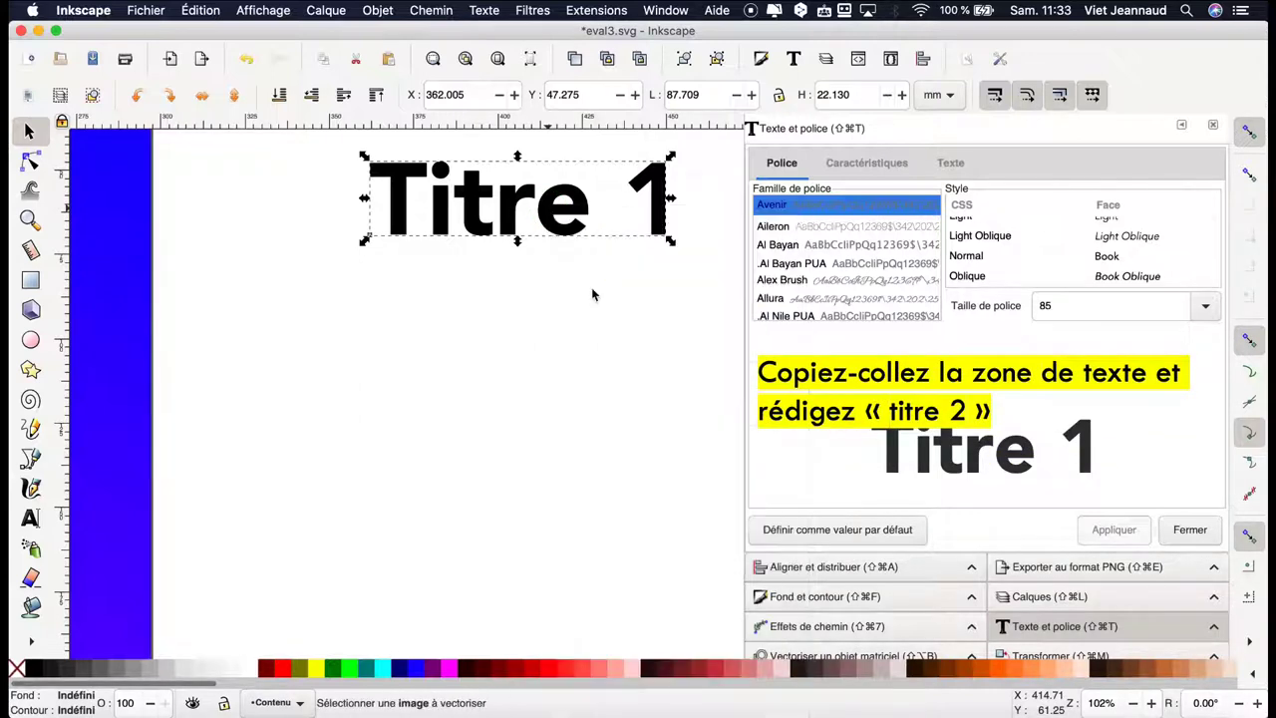
{"action": "right_click", "coordinate": [485, 333]}
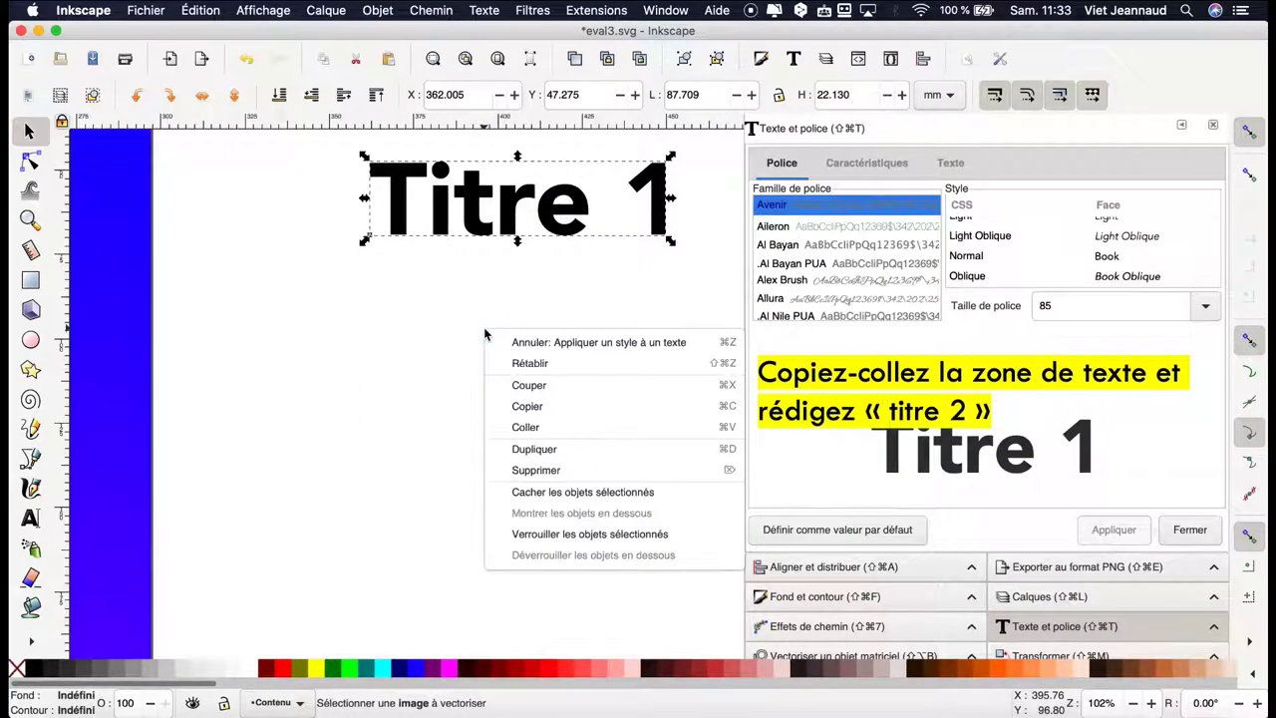
{"action": "left_click", "coordinate": [521, 429]}
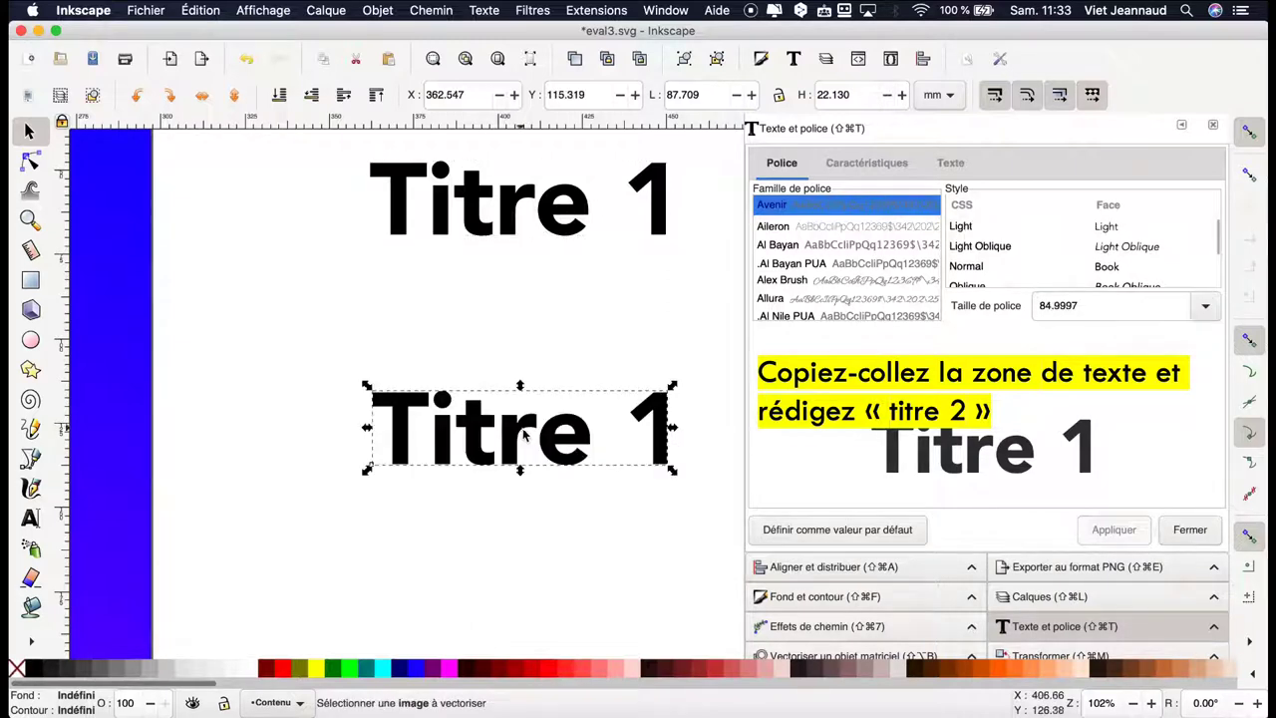
- Change the copy's text to 'Titre 2' and its font size to 40 pt
{"action": "double_click", "coordinate": [653, 427]}
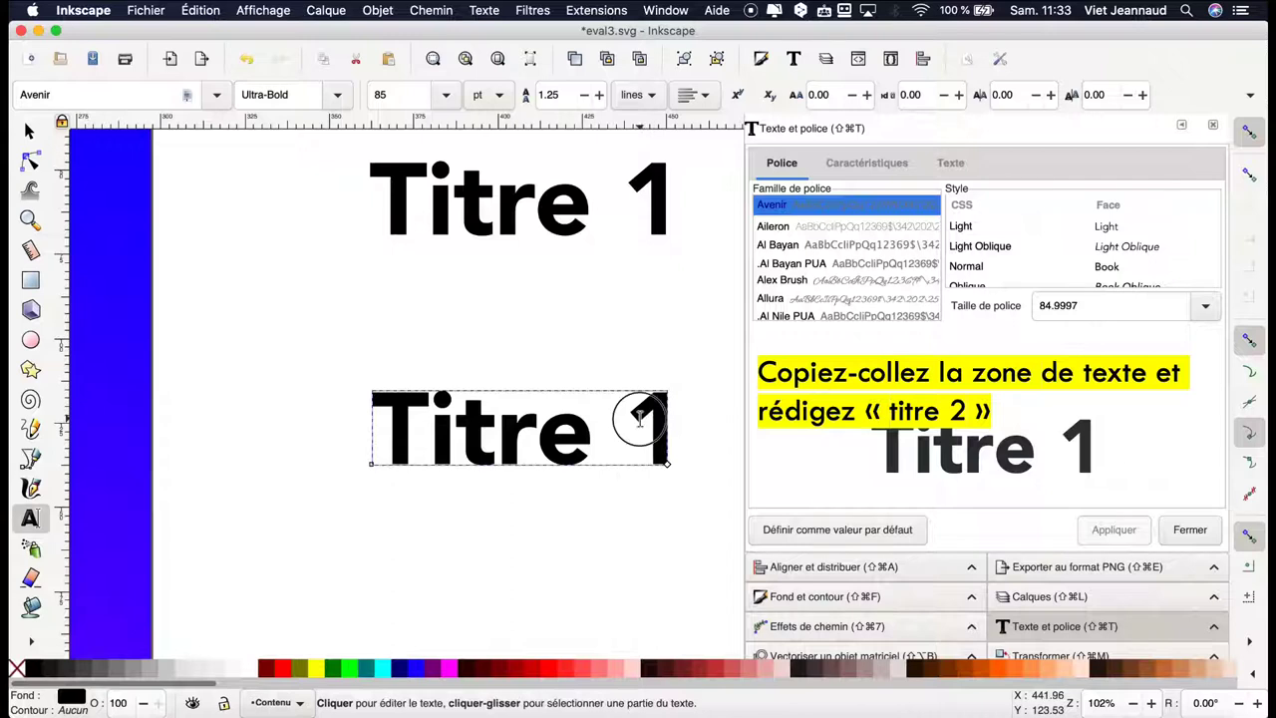
{"action": "left_click_drag", "start_coordinate": [624, 424], "coordinate": [678, 417]}
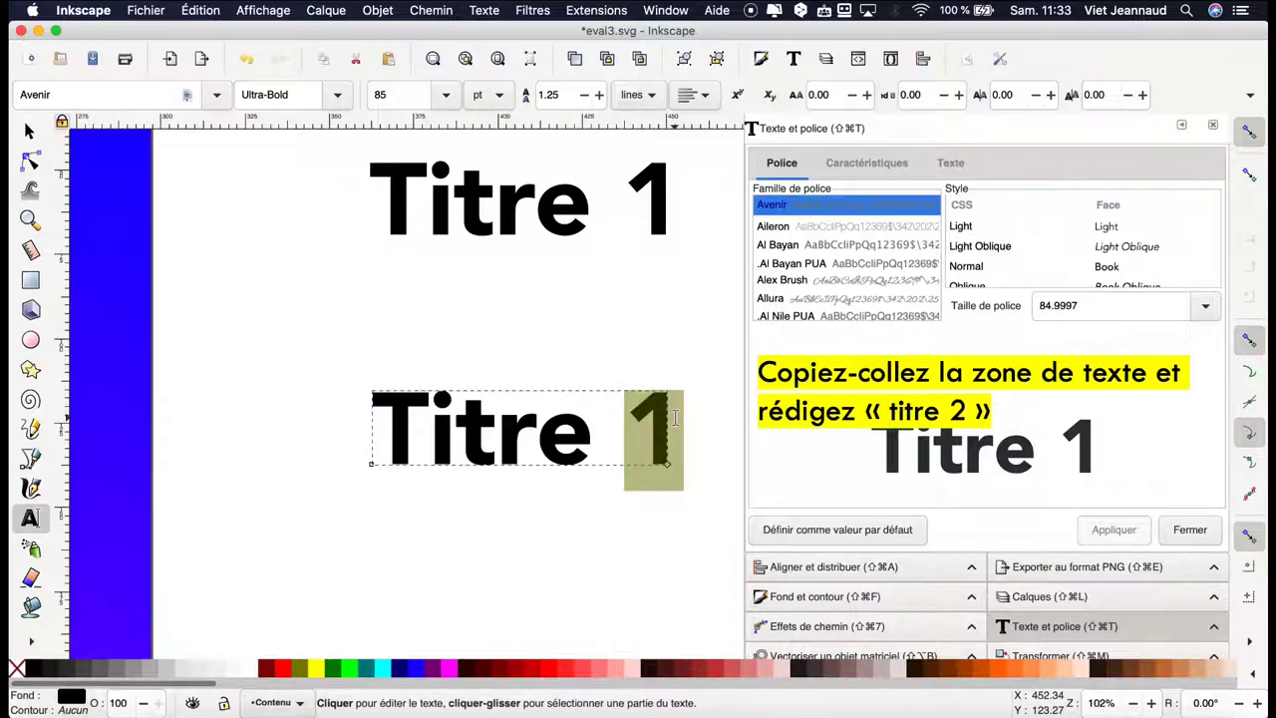
{"action": "type", "text": "2"}
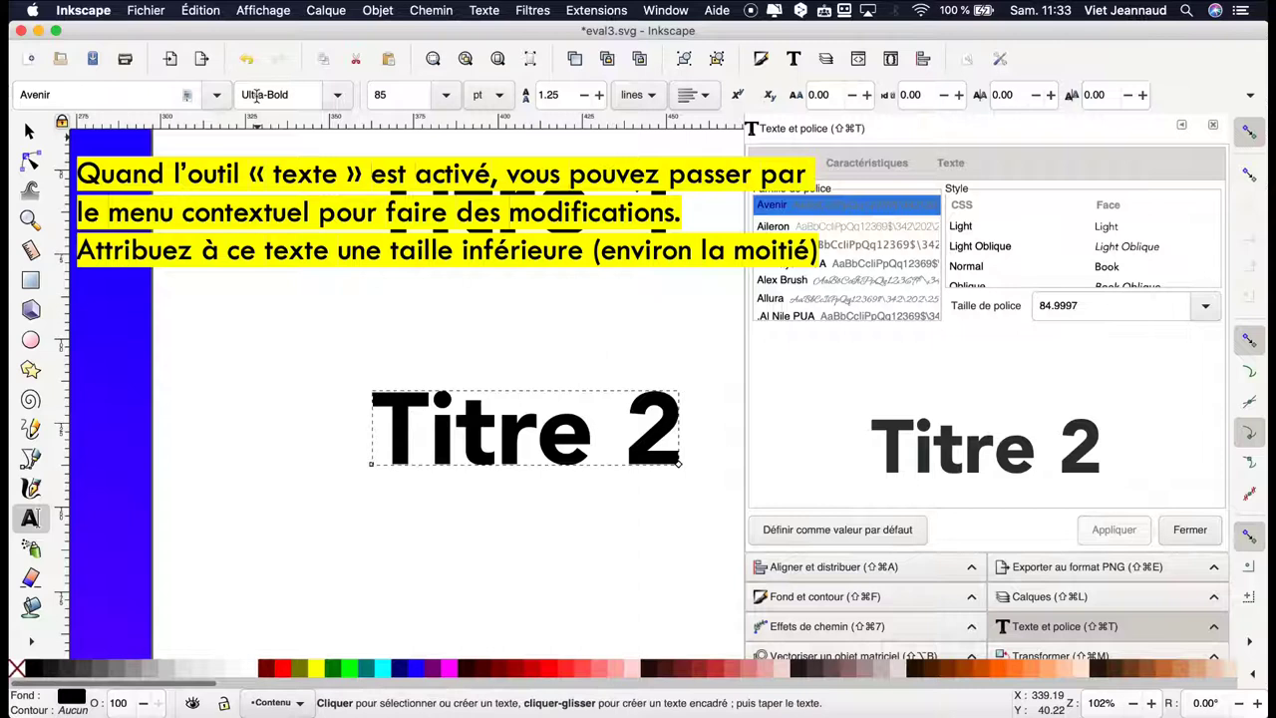
{"action": "left_click", "coordinate": [446, 95]}
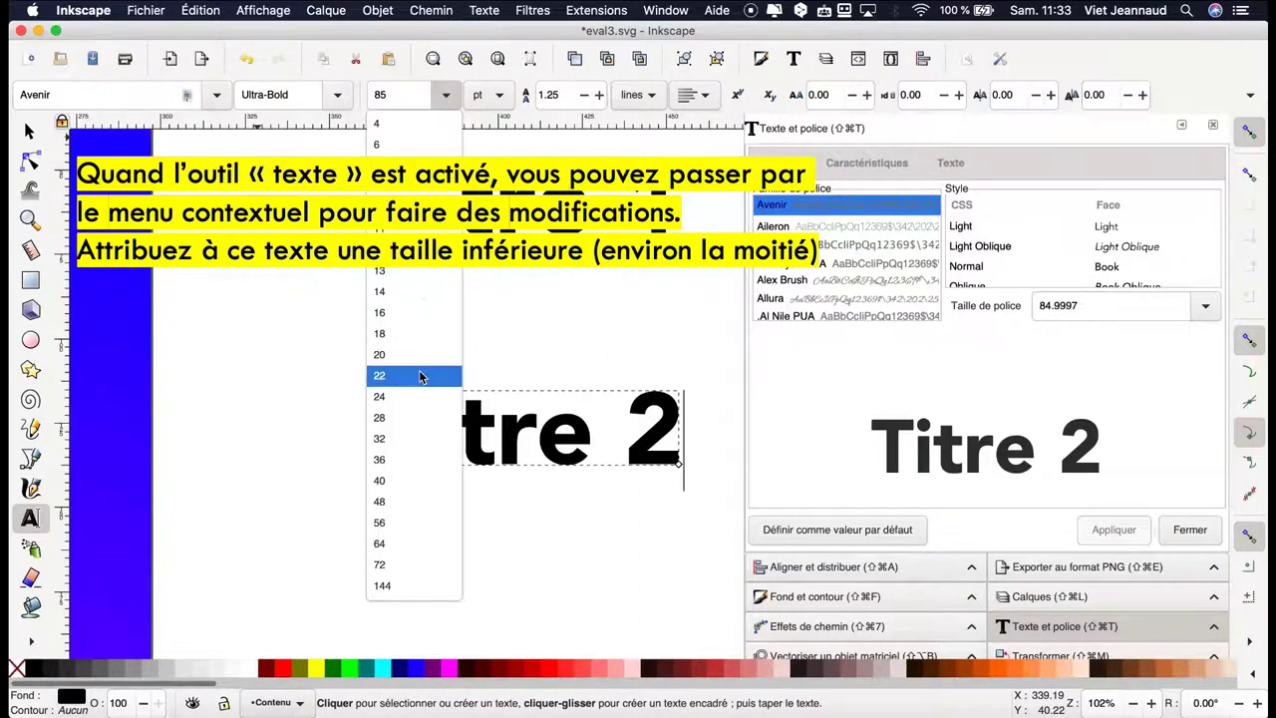
{"action": "left_click", "coordinate": [399, 482]}
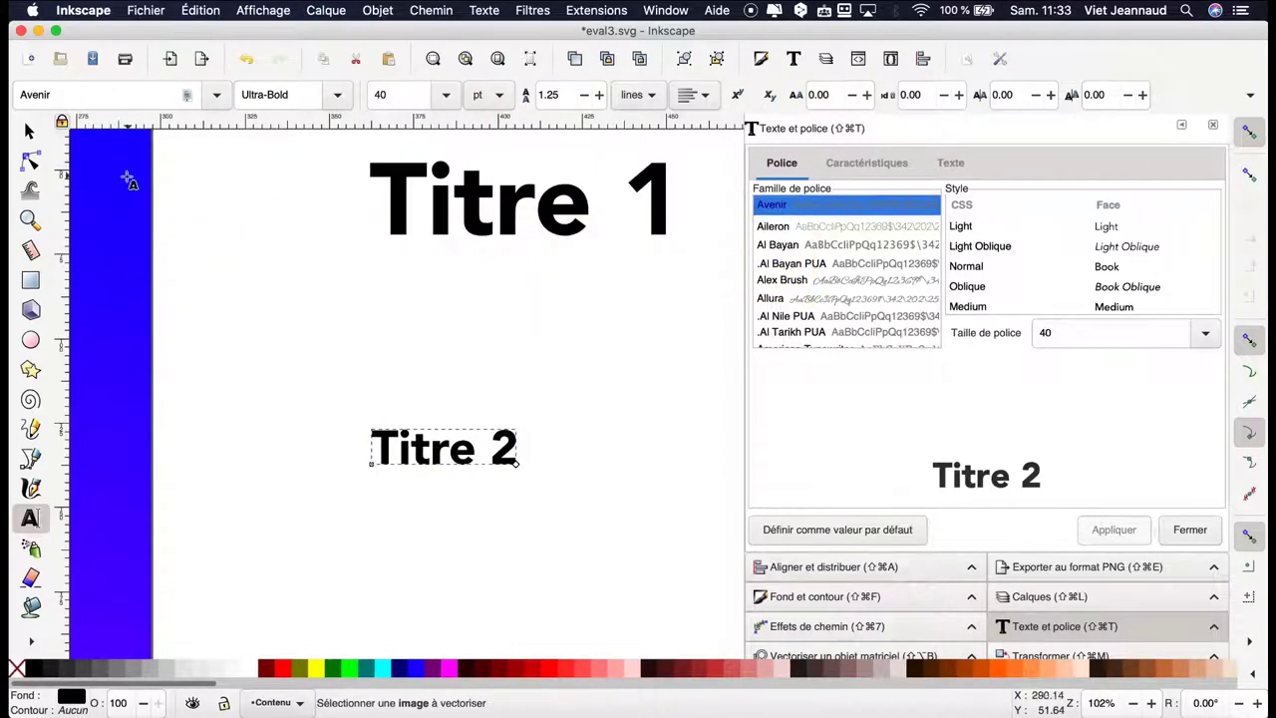
{"action": "left_click", "coordinate": [31, 133]}
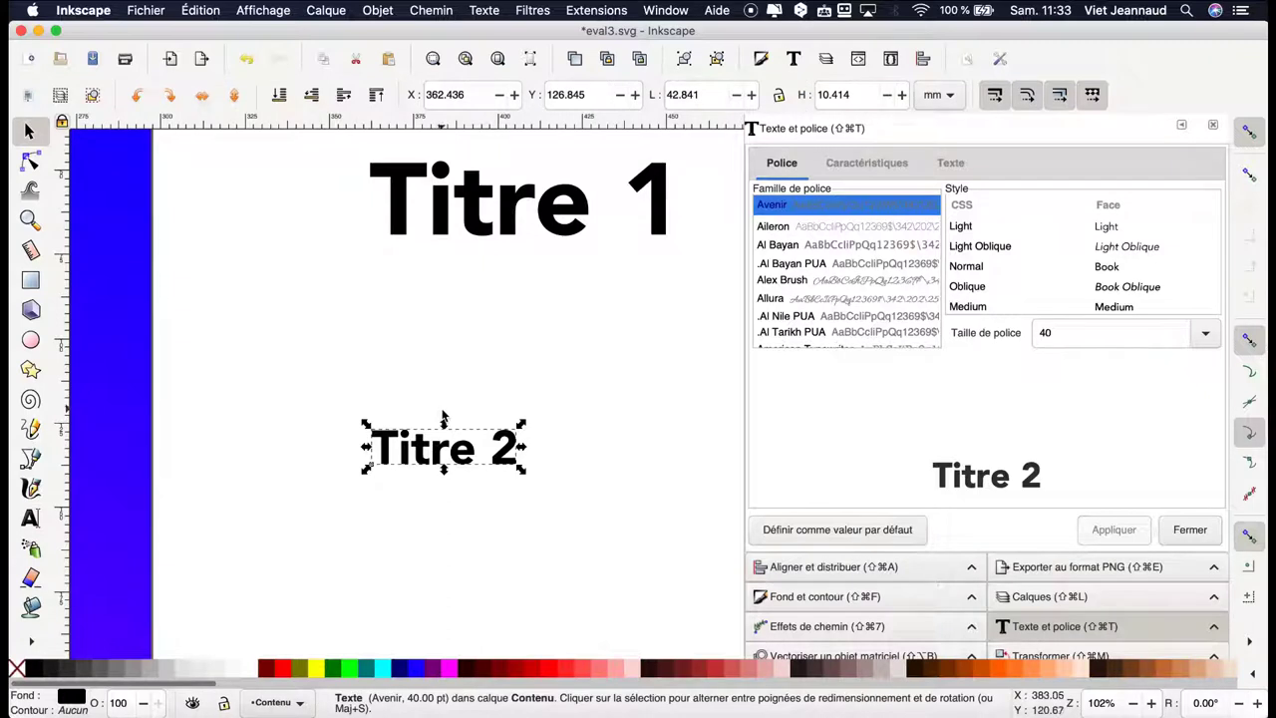
- Paste a copy of Titre 2 below it and retype its text as 'Paragraphe'
{"action": "right_click", "coordinate": [445, 459]}
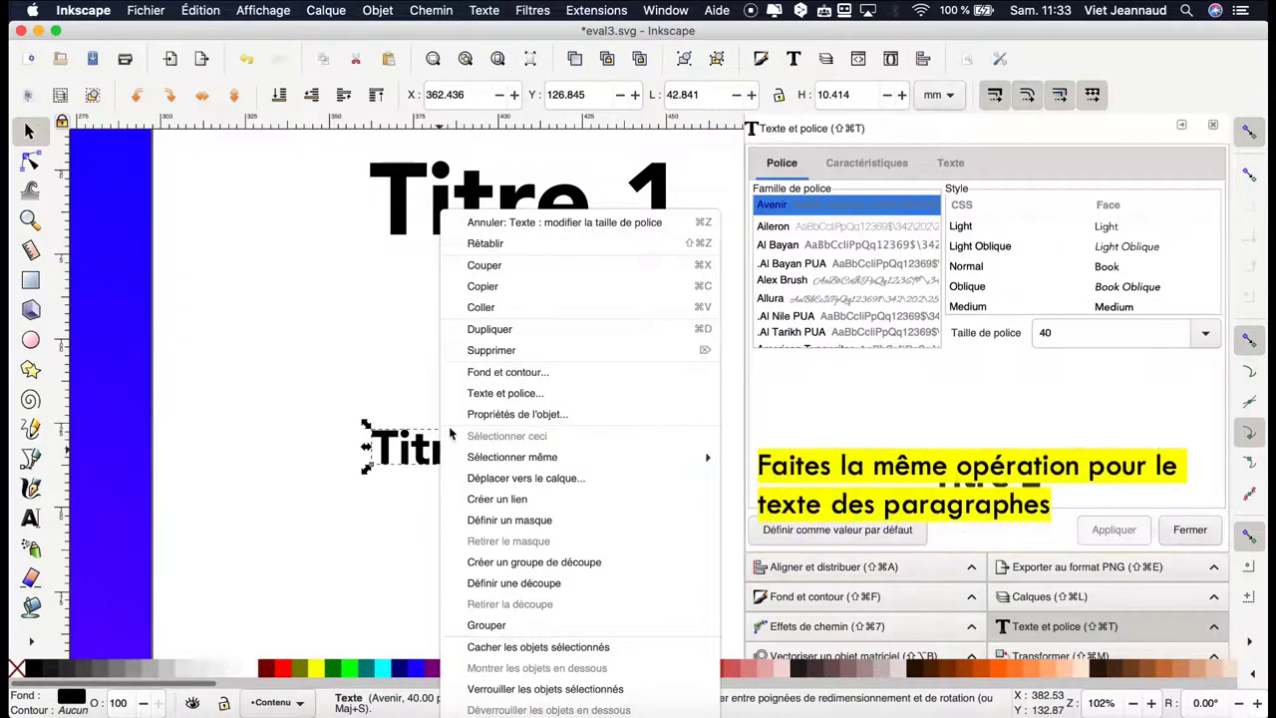
{"action": "left_click", "coordinate": [503, 292]}
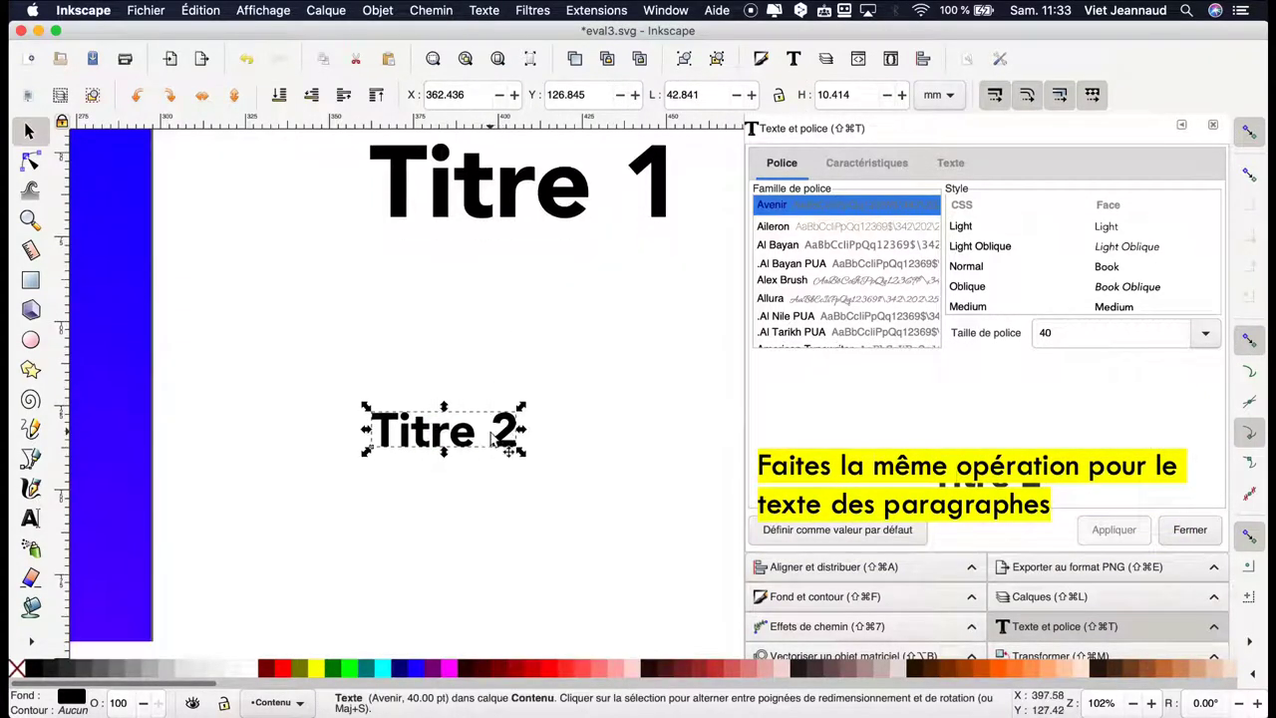
{"action": "scroll", "coordinate": [491, 440], "scroll_direction": "down", "scroll_amount": 5}
{"action": "right_click", "coordinate": [463, 269]}
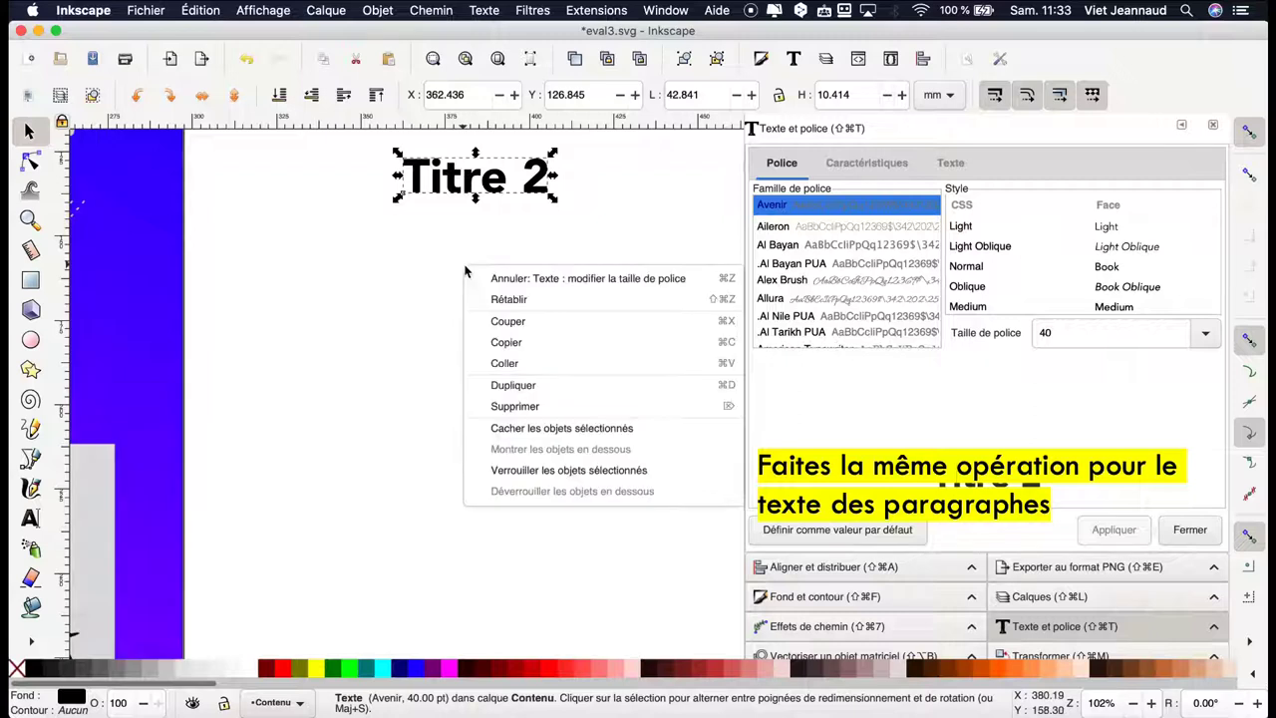
{"action": "left_click", "coordinate": [504, 362]}
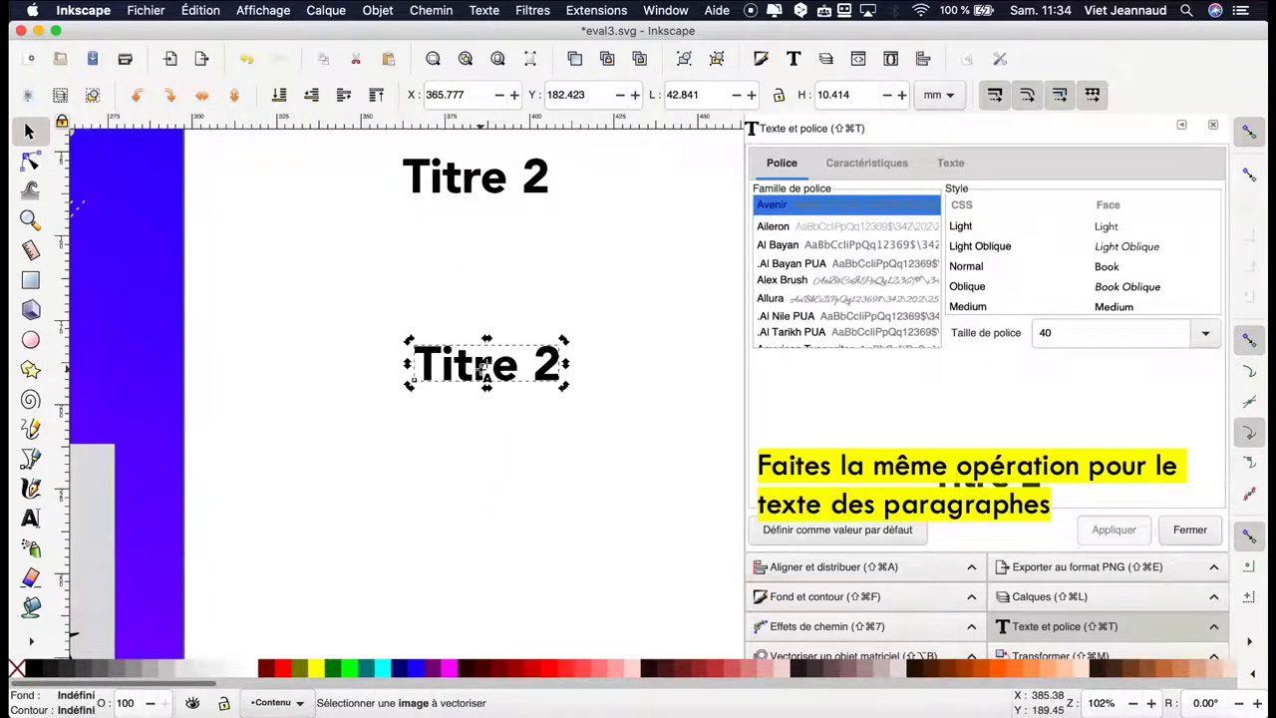
{"action": "key", "text": "t"}
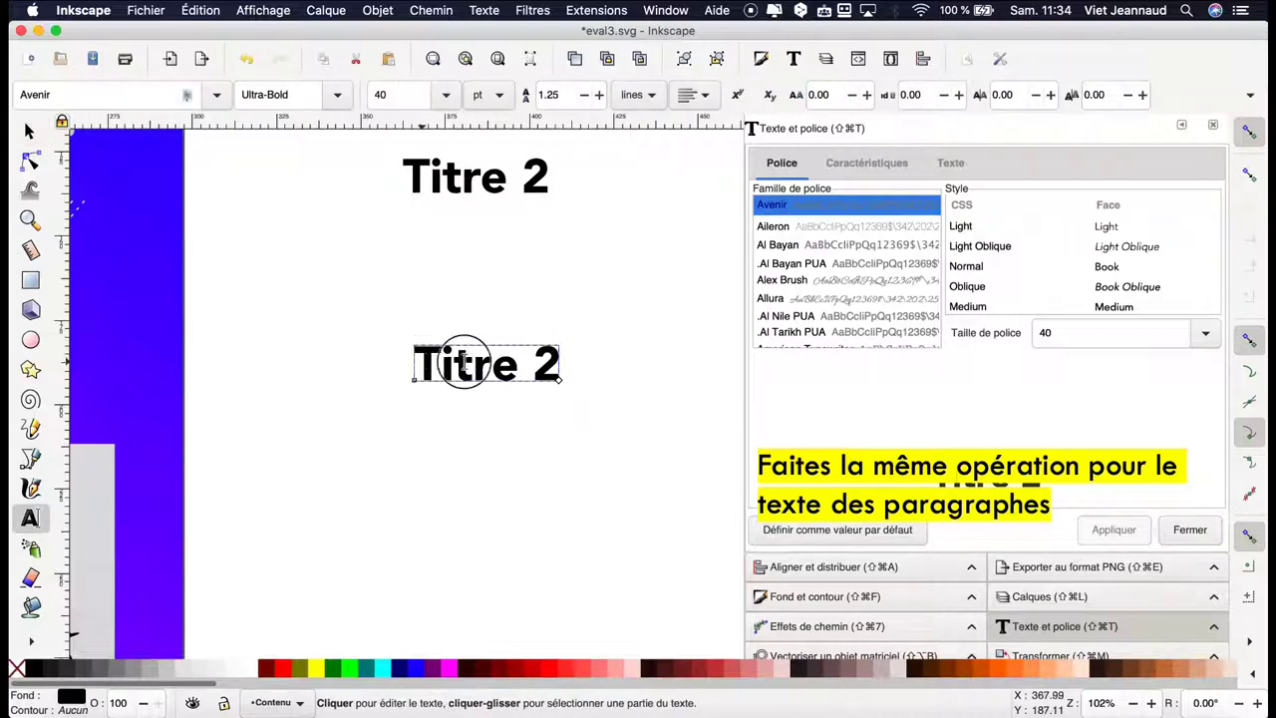
{"action": "left_click_drag", "start_coordinate": [422, 364], "coordinate": [593, 358]}
{"action": "type", "text": "Paragrap"}
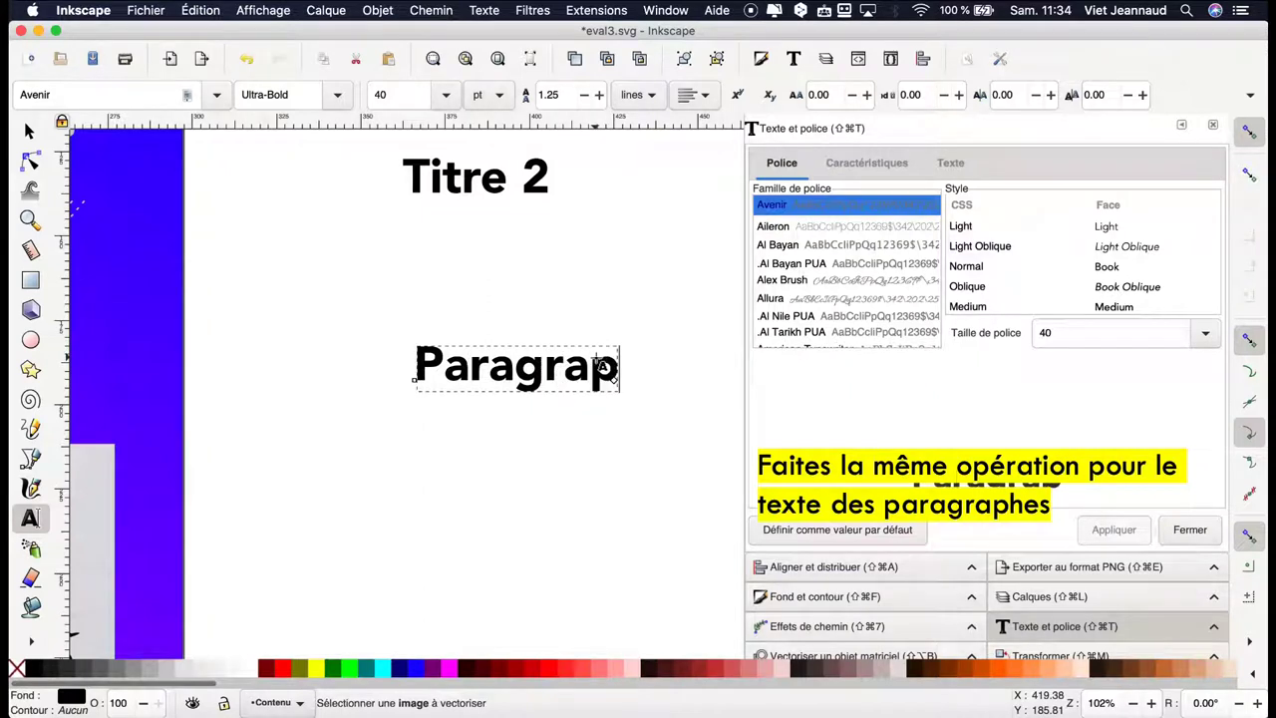
{"action": "type", "text": "he"}
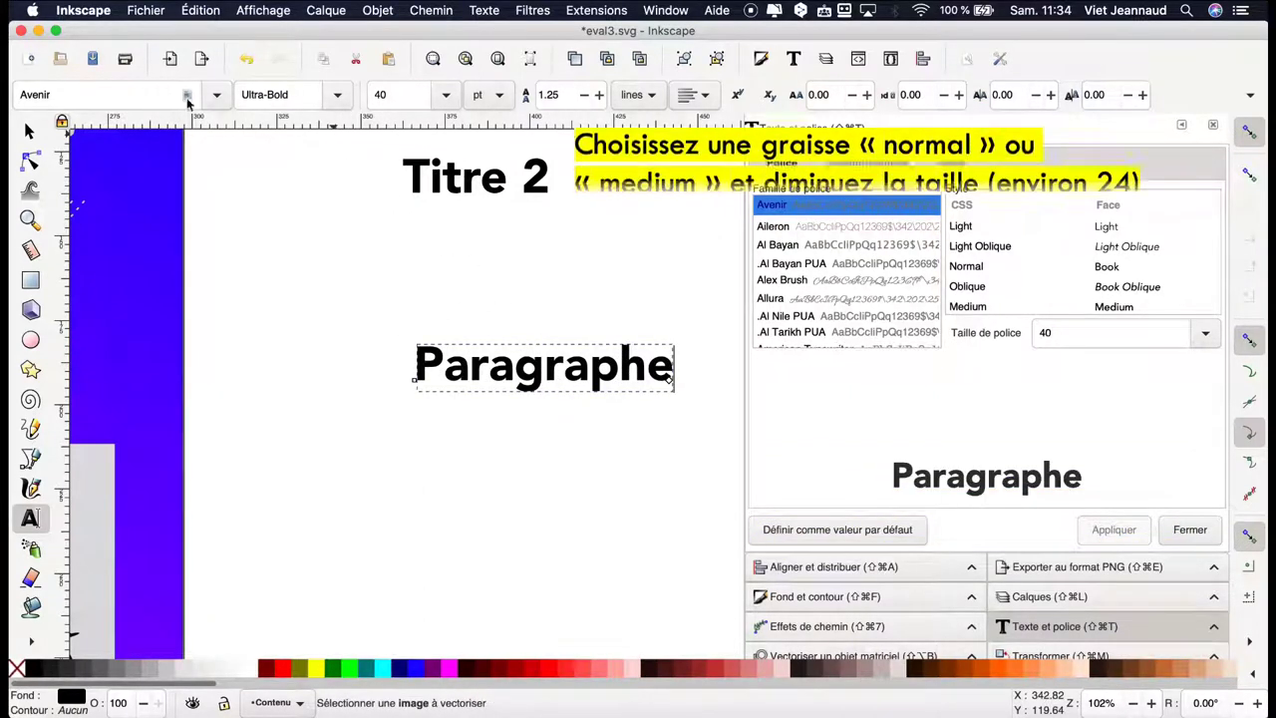
- Set the Paragraphe text to Normal weight at 24 pt
{"action": "left_click", "coordinate": [333, 98]}
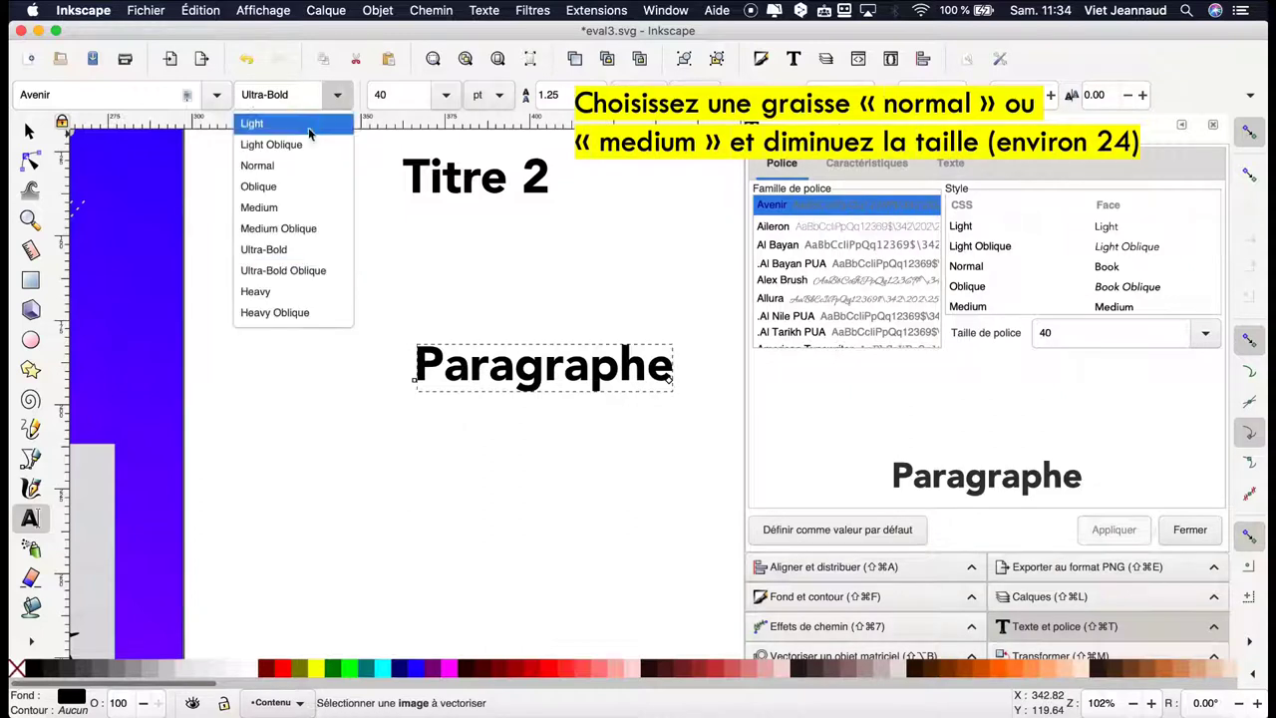
{"action": "left_click", "coordinate": [257, 166]}
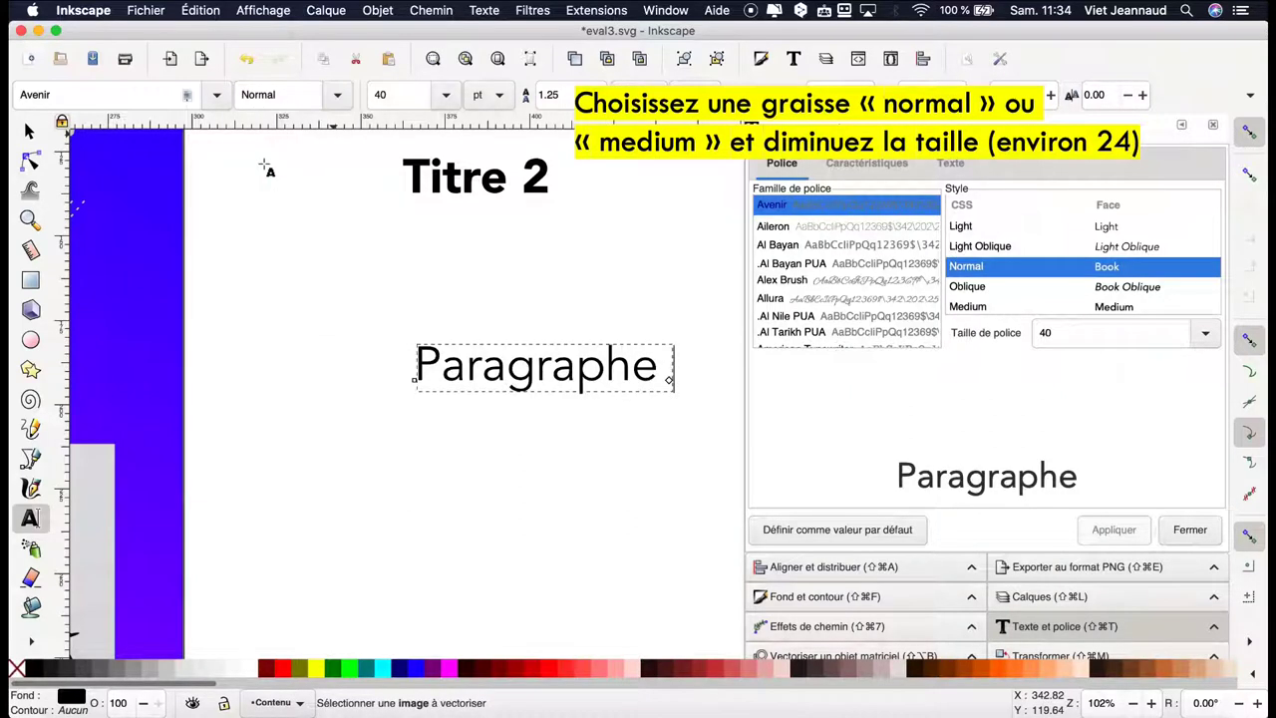
{"action": "left_click", "coordinate": [445, 96]}
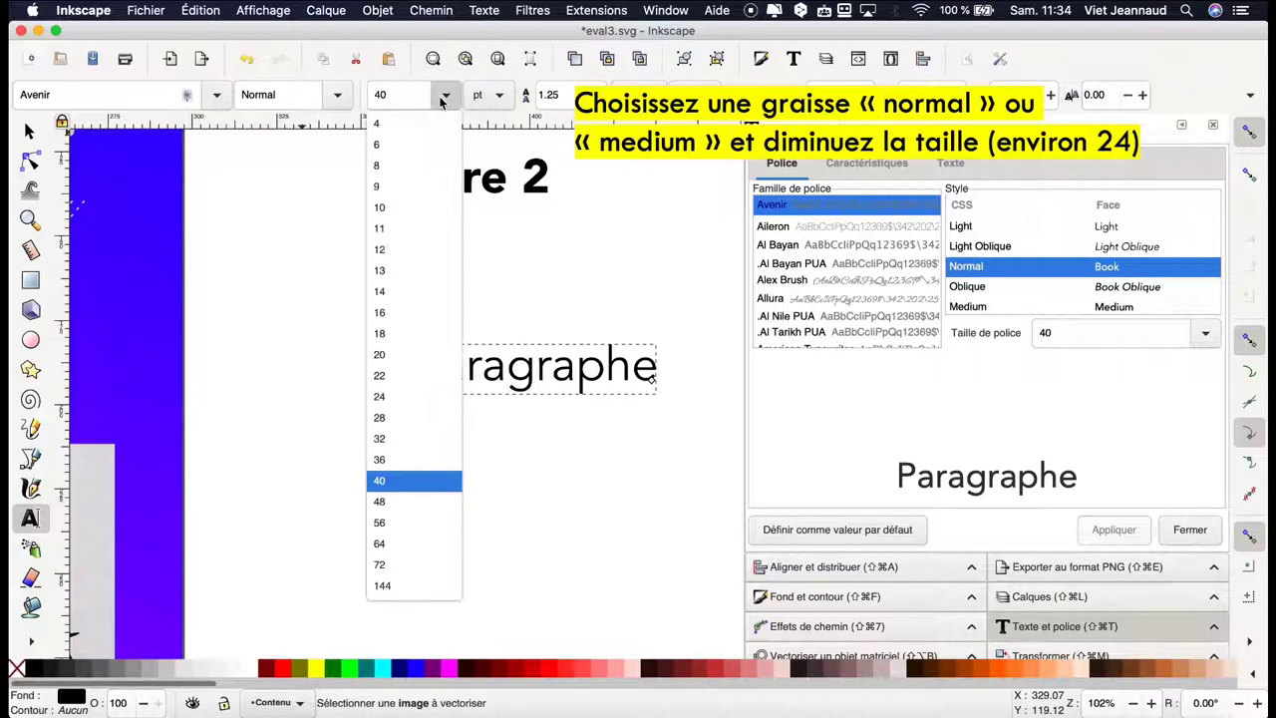
{"action": "left_click", "coordinate": [387, 399]}
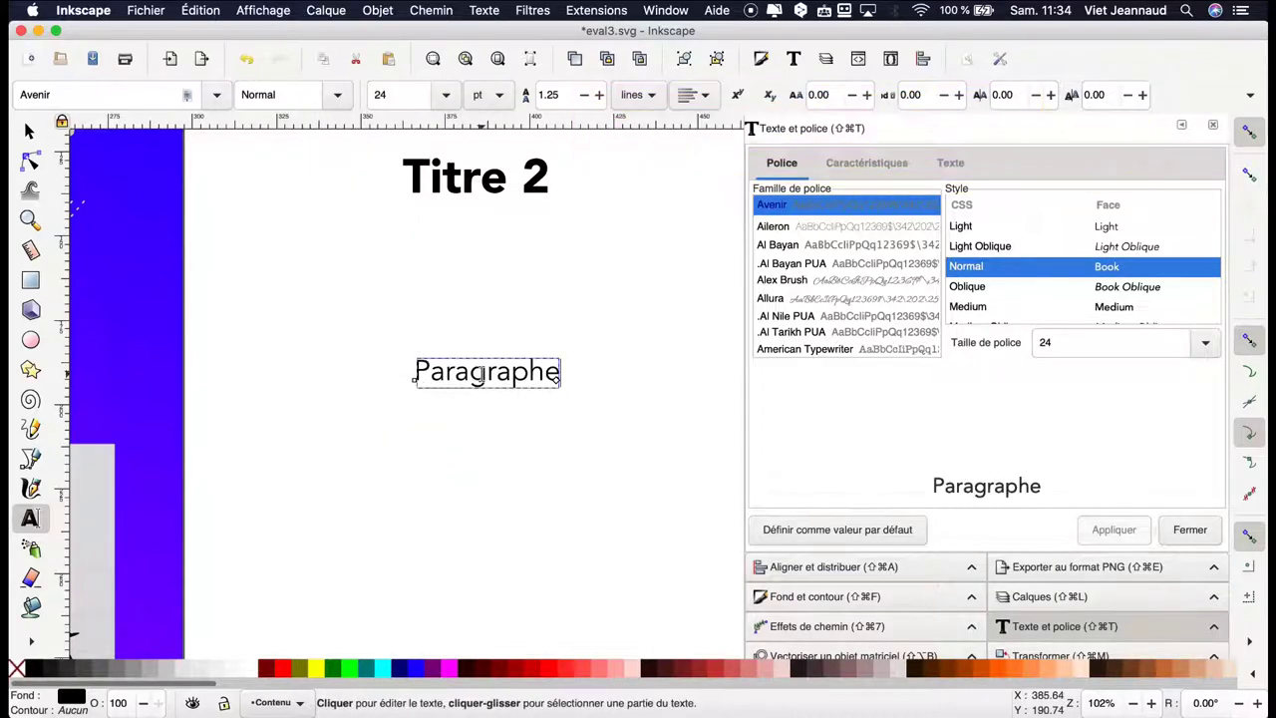
{"action": "left_click", "coordinate": [30, 132]}
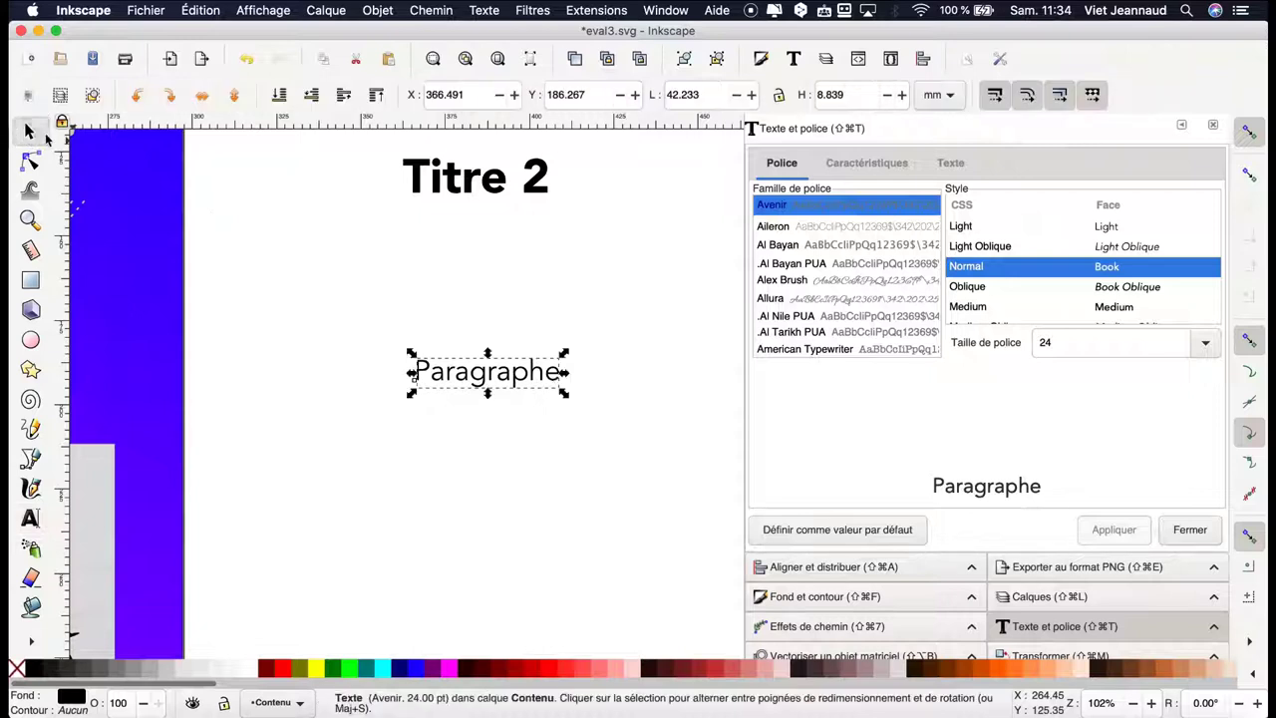
{"action": "left_click", "coordinate": [350, 286]}
{"action": "scroll", "coordinate": [350, 286], "scroll_direction": "down", "scroll_amount": 2, "text": "ctrl"}
- Copy the Titre 1 heading
{"action": "scroll", "coordinate": [349, 286], "scroll_direction": "left", "scroll_amount": 2}
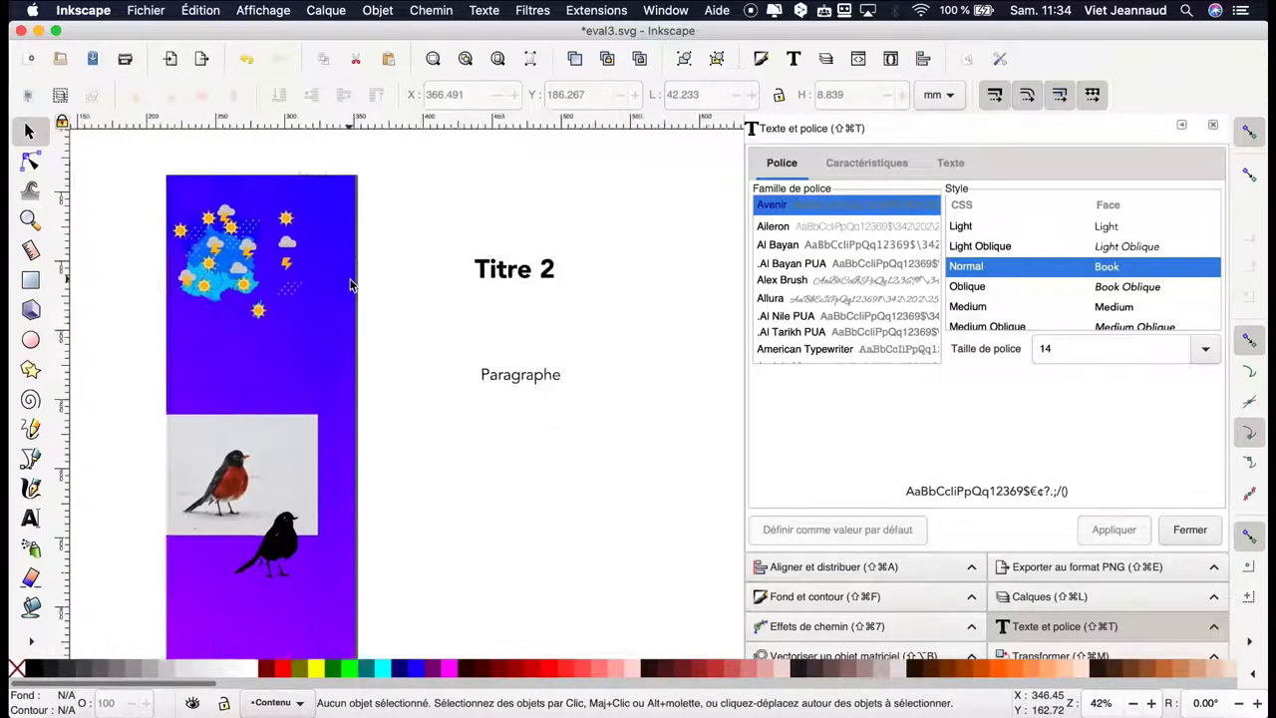
{"action": "scroll", "coordinate": [350, 286], "scroll_direction": "down", "scroll_amount": 1, "text": "ctrl"}
{"action": "scroll", "coordinate": [350, 286], "scroll_direction": "up", "scroll_amount": 1}
{"action": "scroll", "coordinate": [349, 286], "scroll_direction": "left", "scroll_amount": 2}
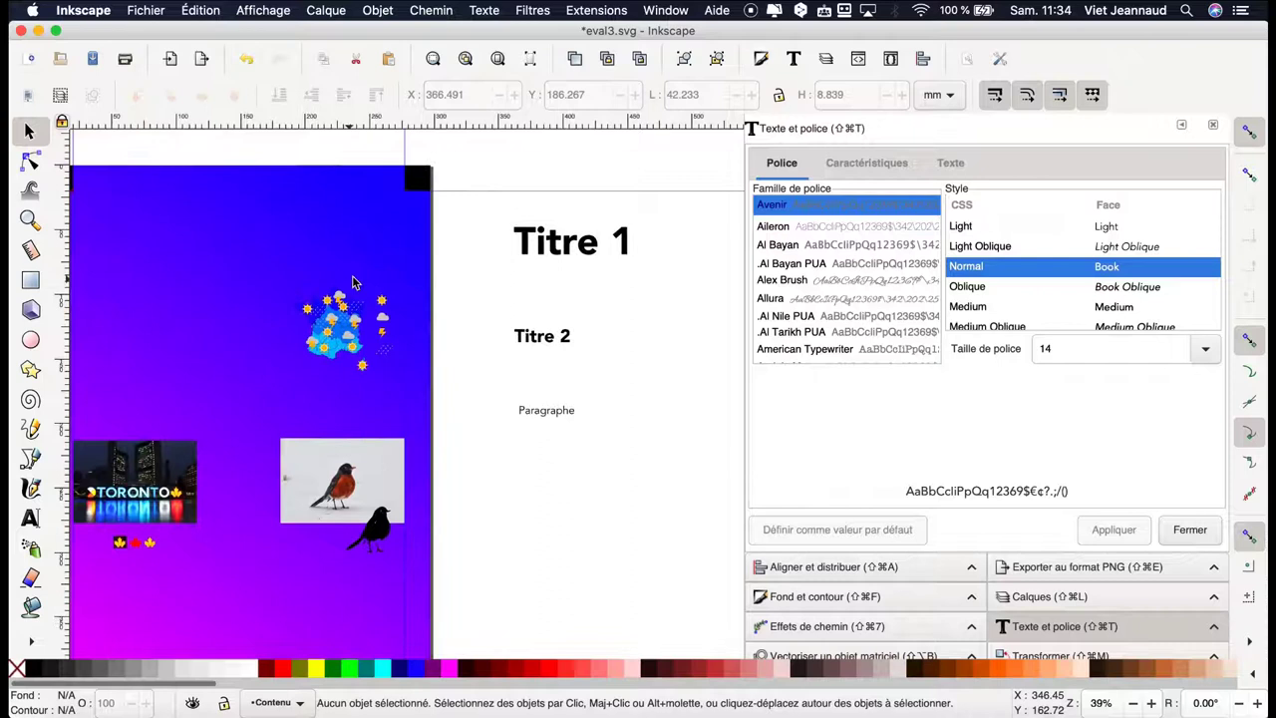
{"action": "scroll", "coordinate": [353, 283], "scroll_direction": "left", "scroll_amount": 2}
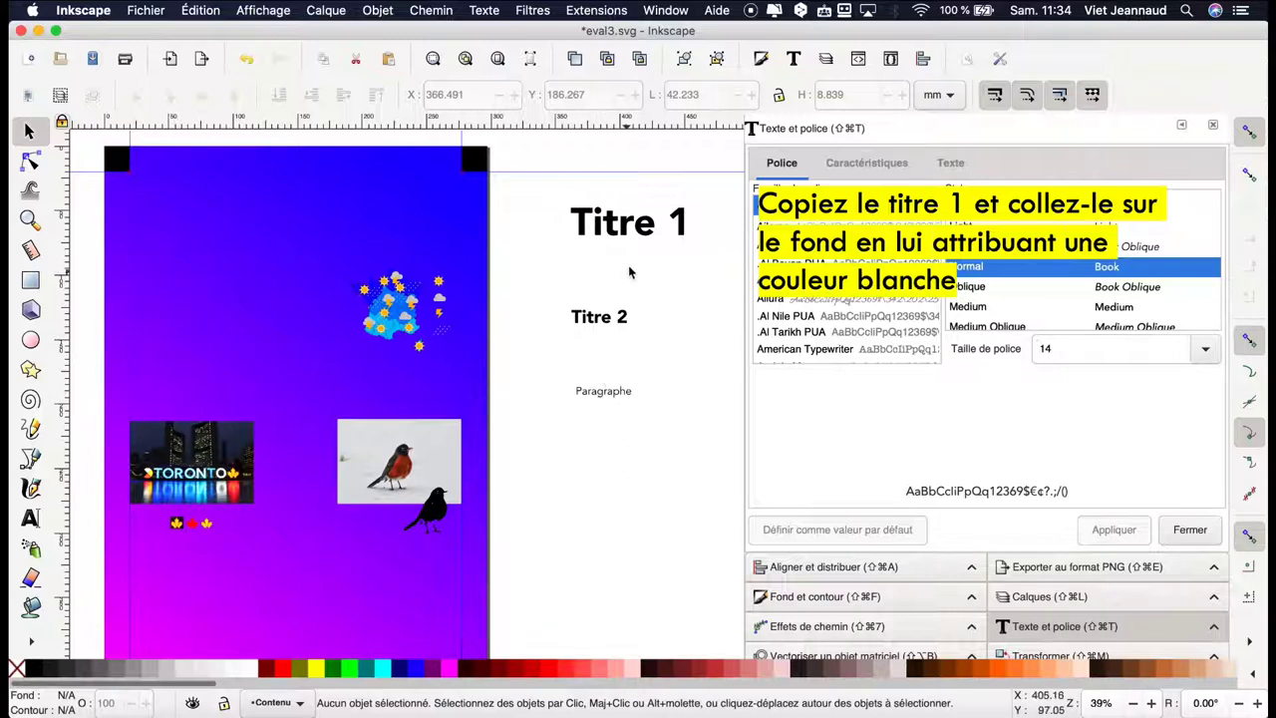
{"action": "left_click", "coordinate": [617, 237]}
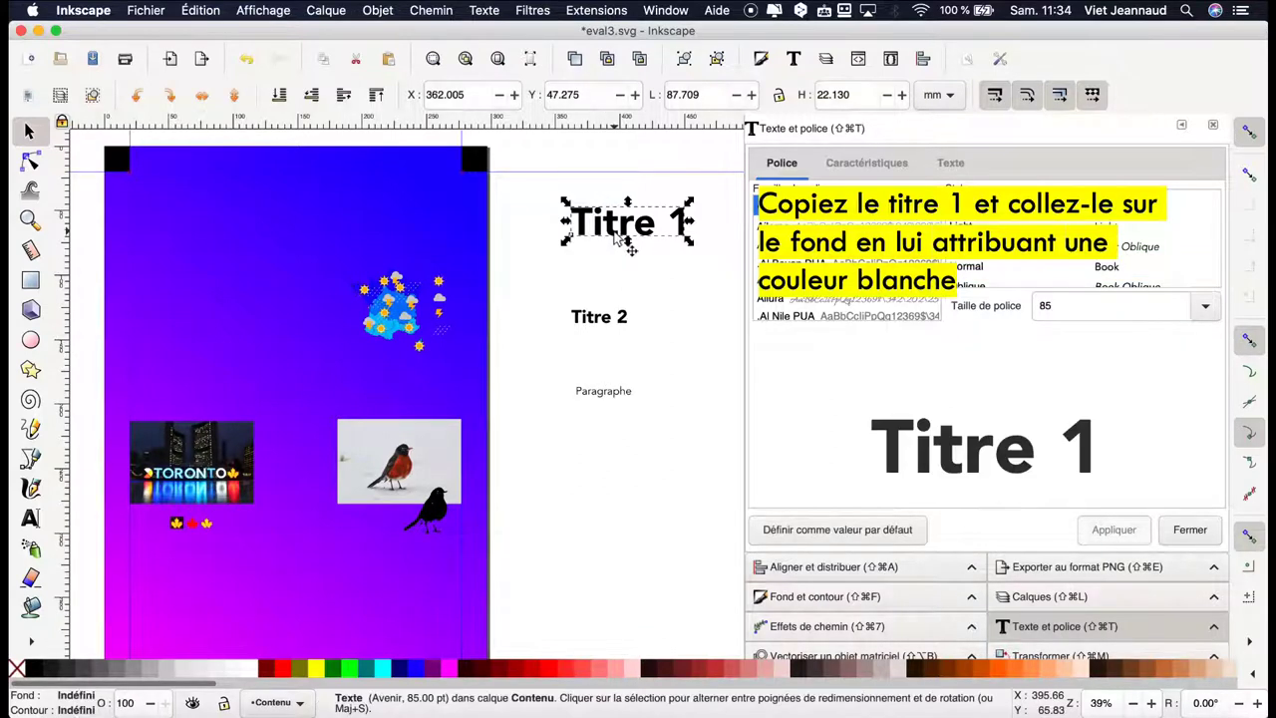
{"action": "right_click", "coordinate": [613, 237]}
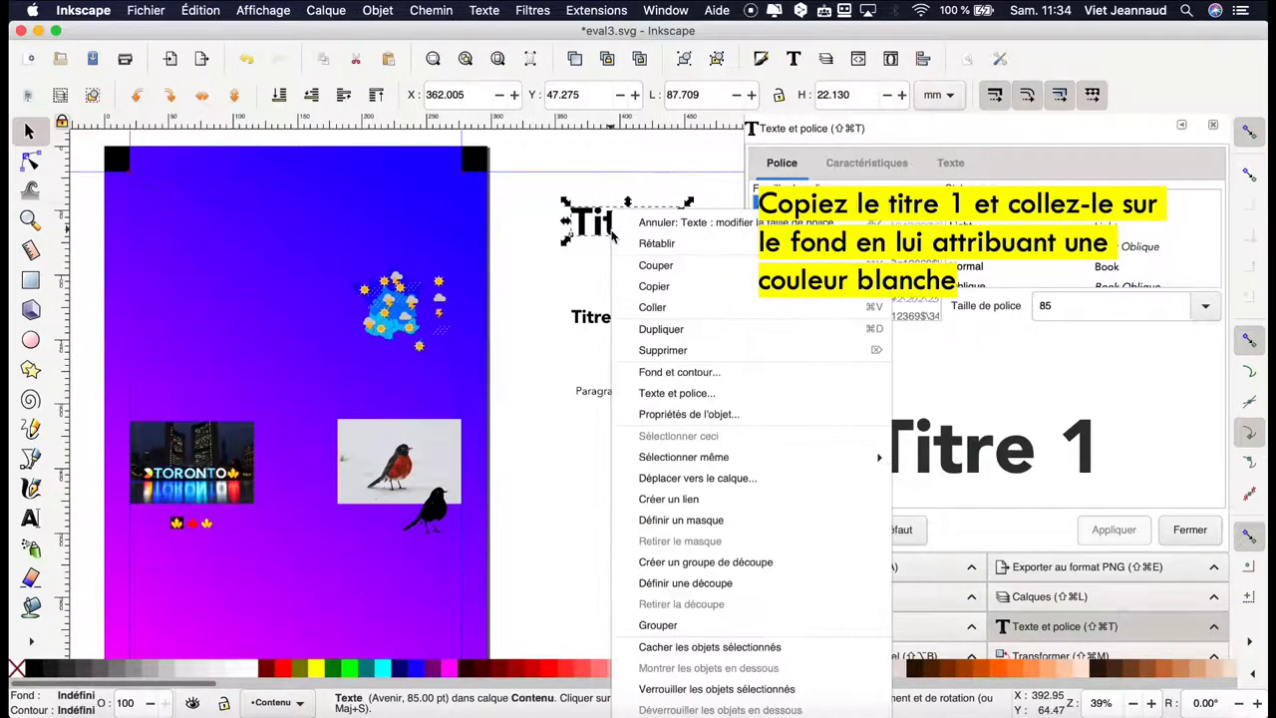
{"action": "left_click", "coordinate": [630, 286]}
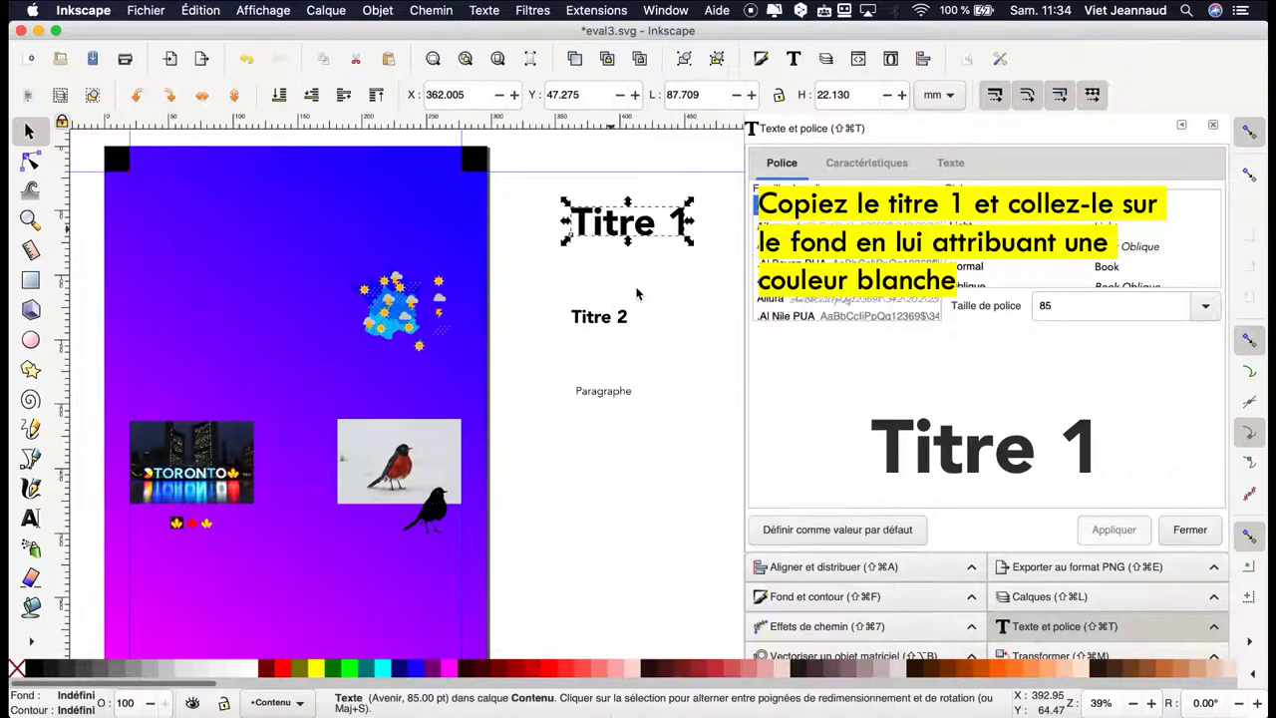
- Paste Titre 1 onto the blue background, make it white, and move it near the top
{"action": "left_click", "coordinate": [264, 194]}
{"action": "key", "text": "alt"}
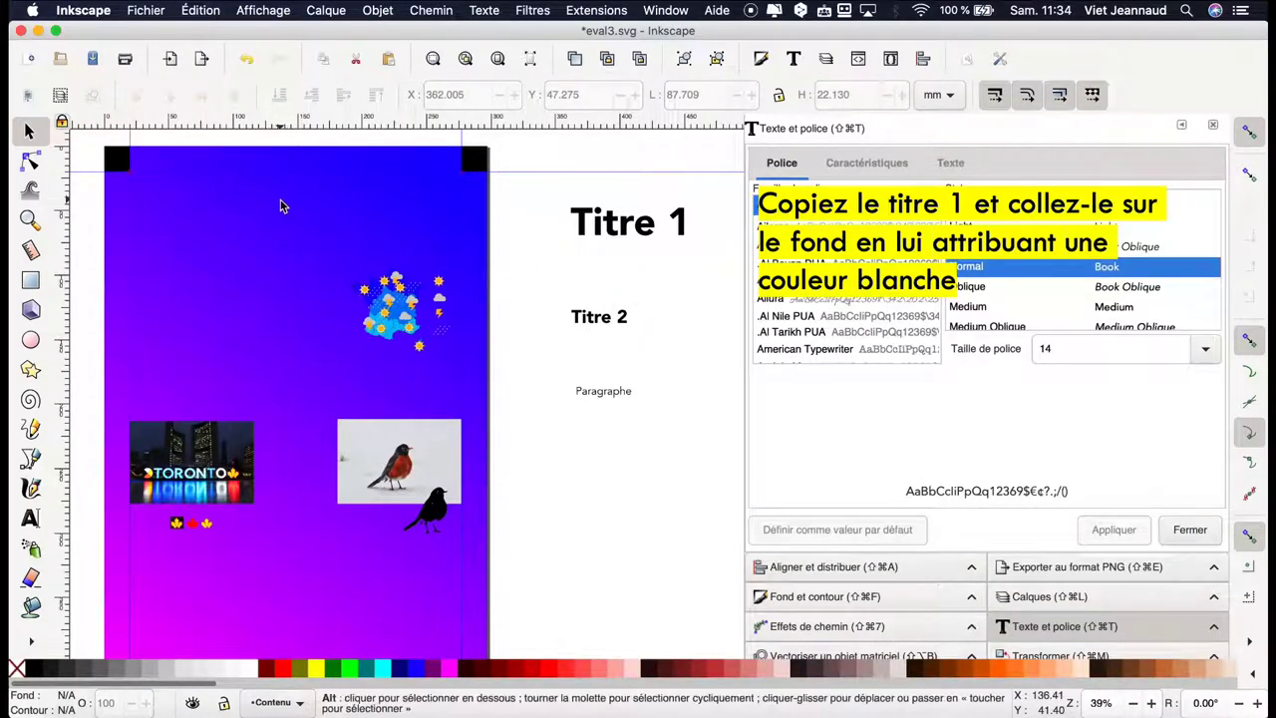
{"action": "key", "text": "ctrl+v"}
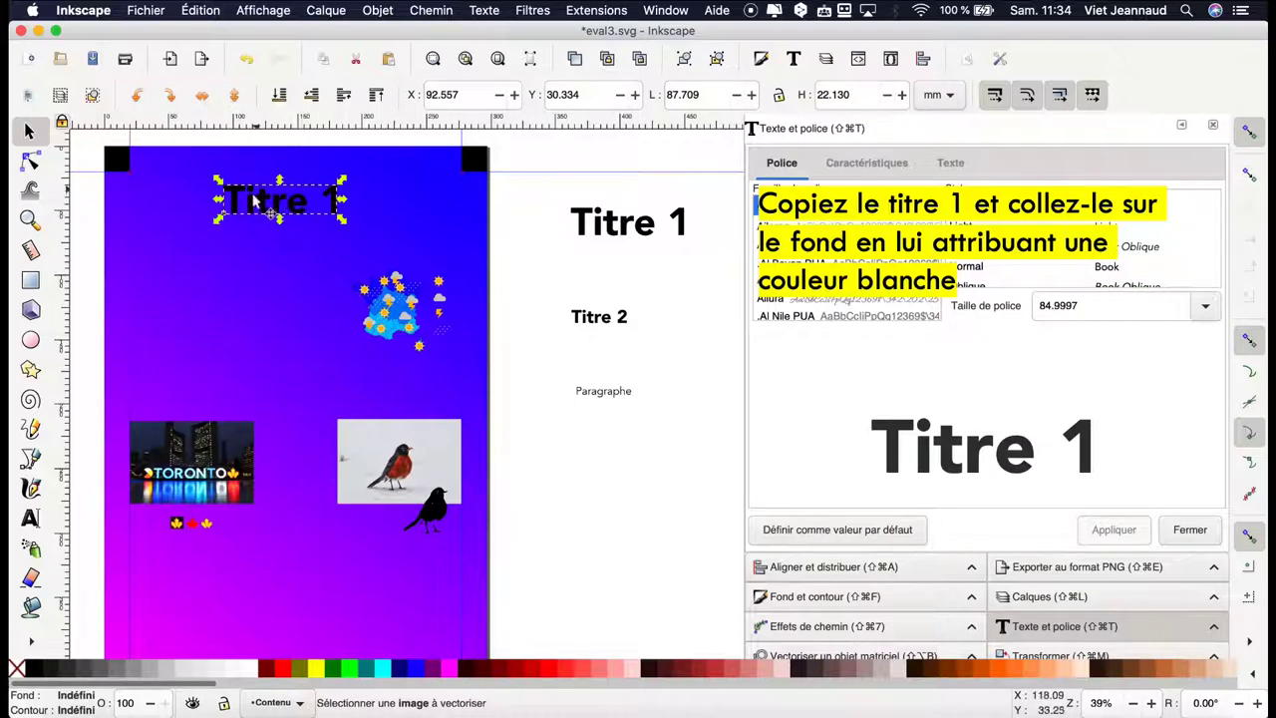
{"action": "left_click", "coordinate": [249, 671]}
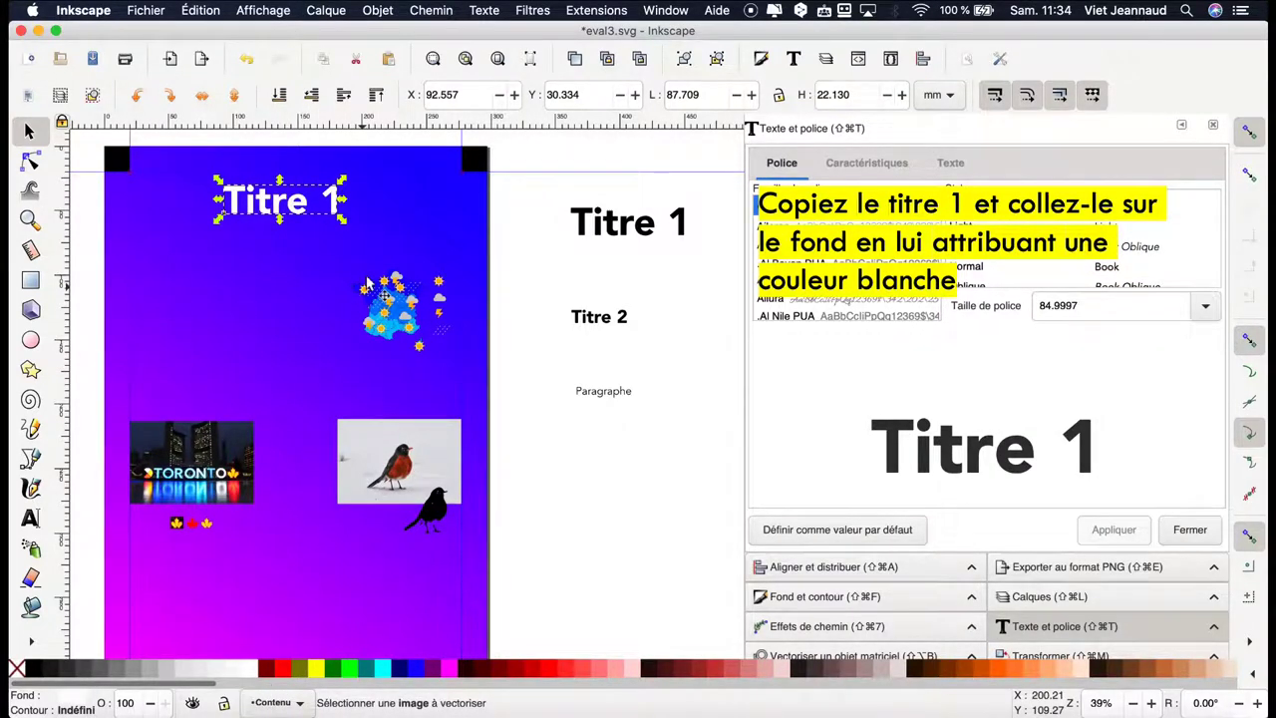
{"action": "left_click_drag", "start_coordinate": [337, 206], "coordinate": [455, 225]}
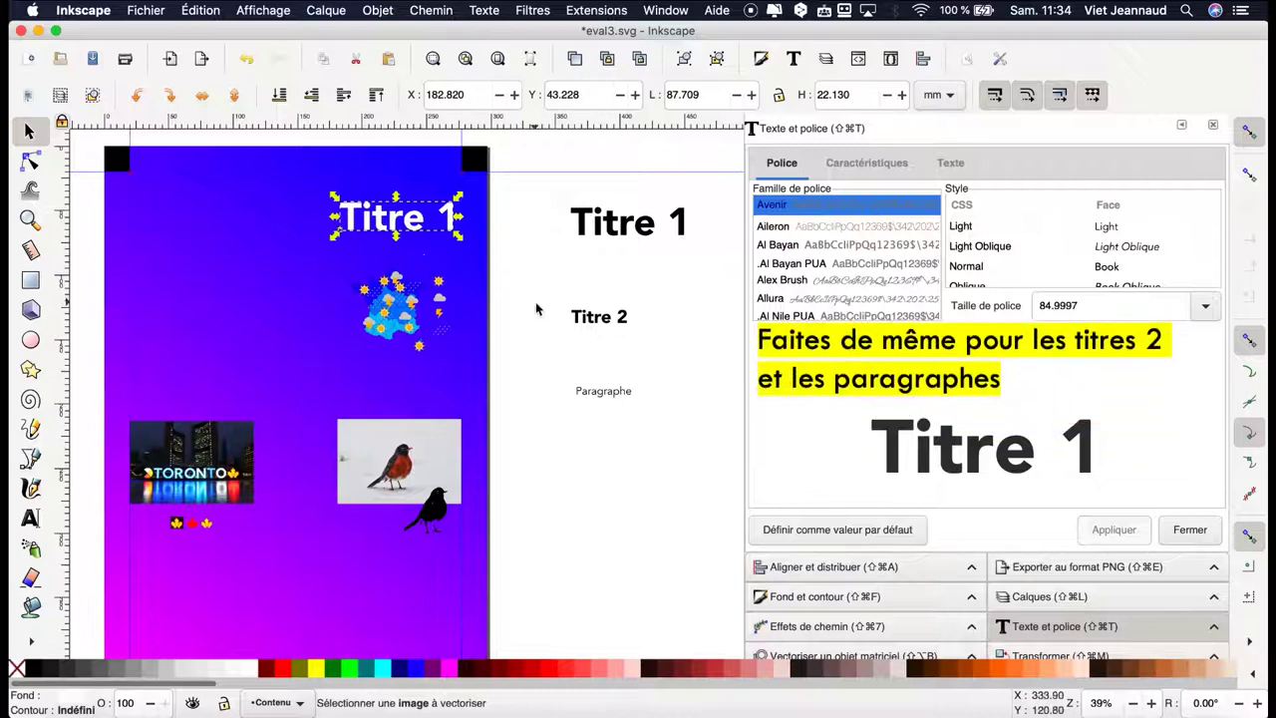
- Paste a copy of Titre 2 onto the gradient background and make it white
{"action": "left_click", "coordinate": [605, 322]}
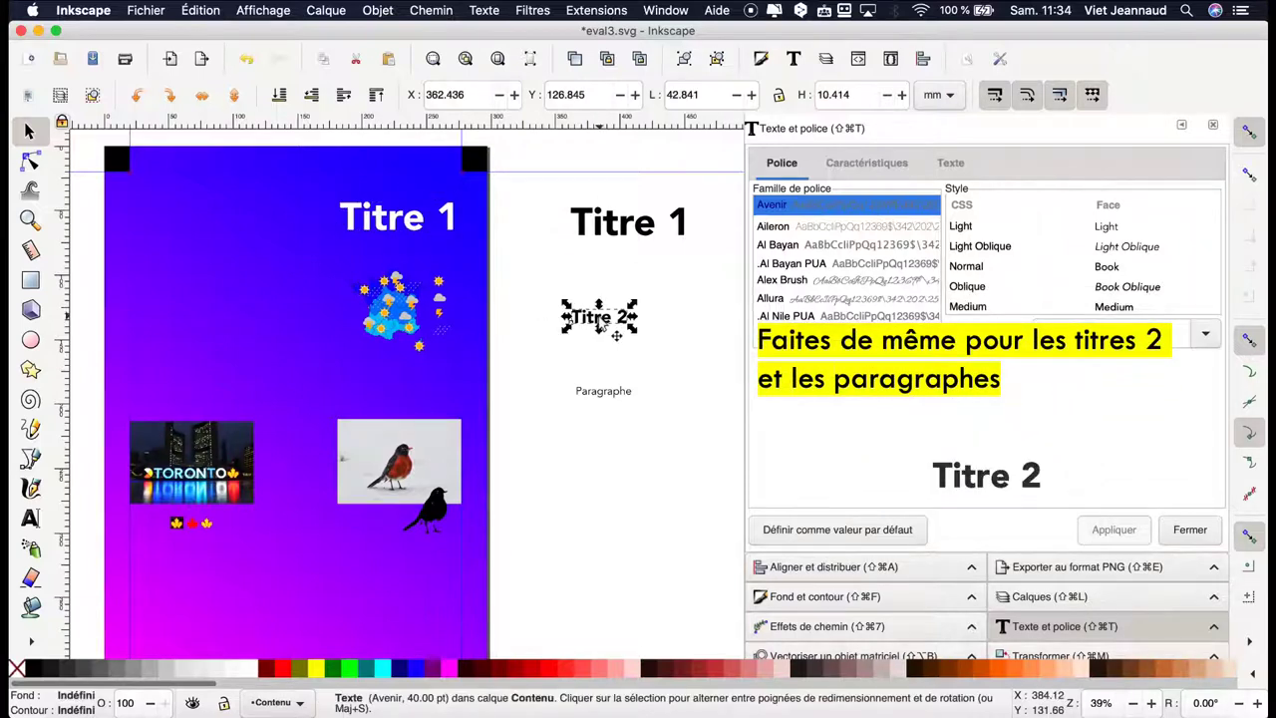
{"action": "right_click", "coordinate": [599, 319]}
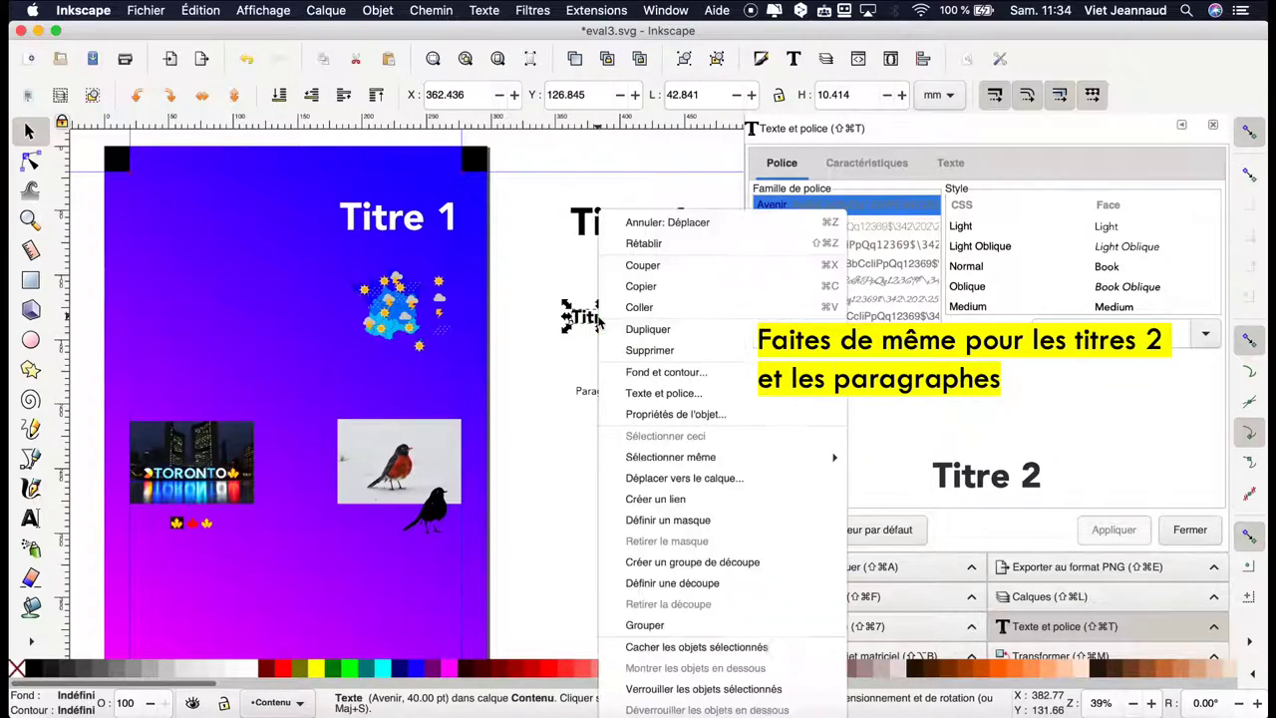
{"action": "left_click", "coordinate": [641, 286]}
{"action": "scroll", "coordinate": [203, 299], "scroll_direction": "left", "scroll_amount": 3}
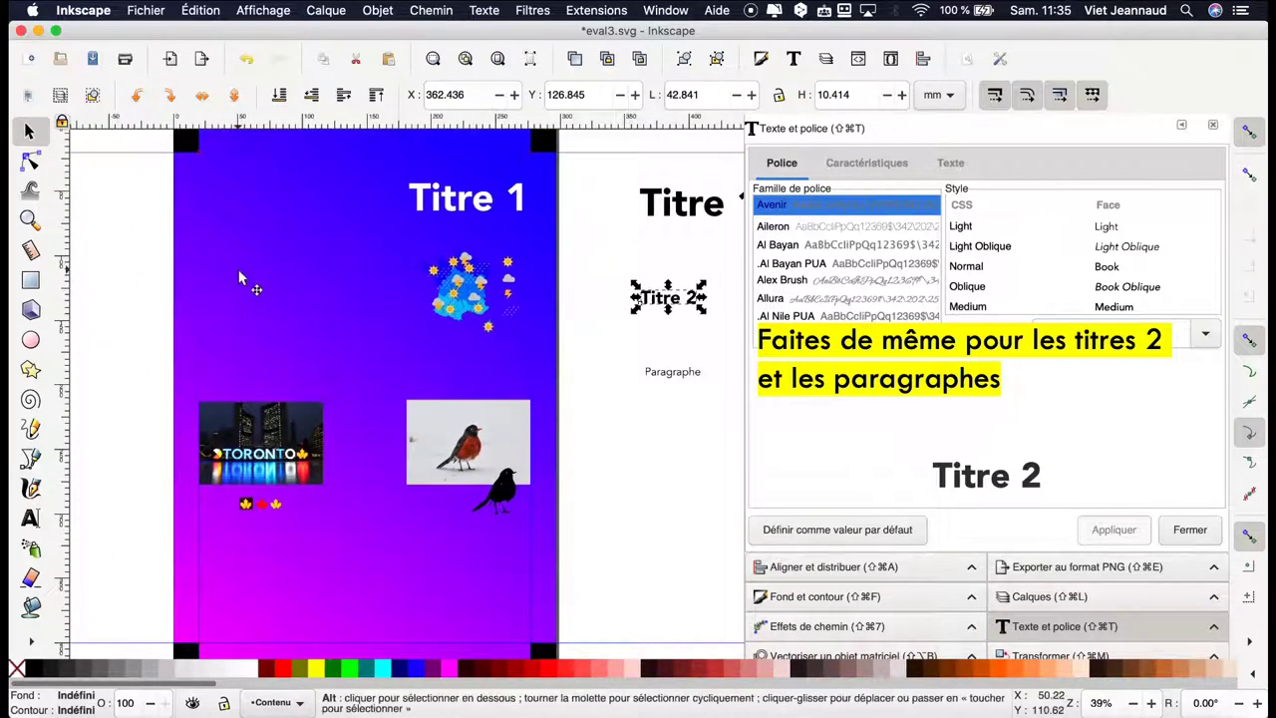
{"action": "key", "text": "super+v"}
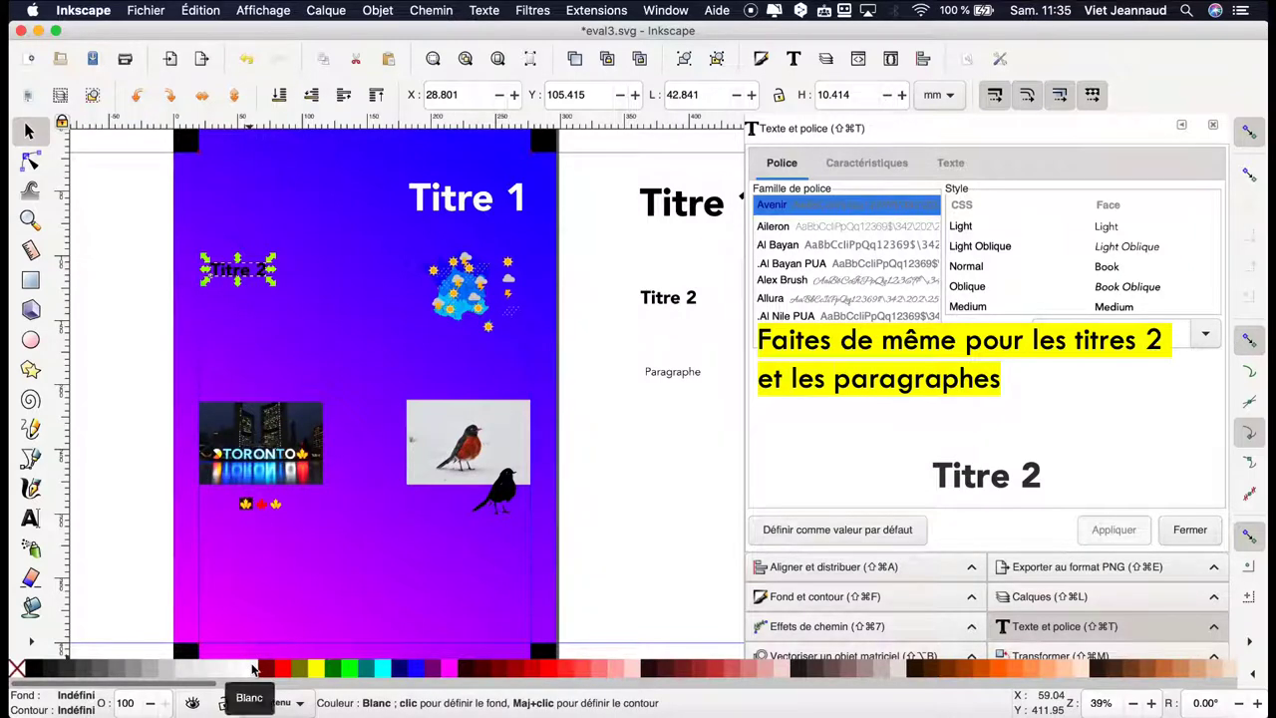
{"action": "left_click", "coordinate": [254, 668]}
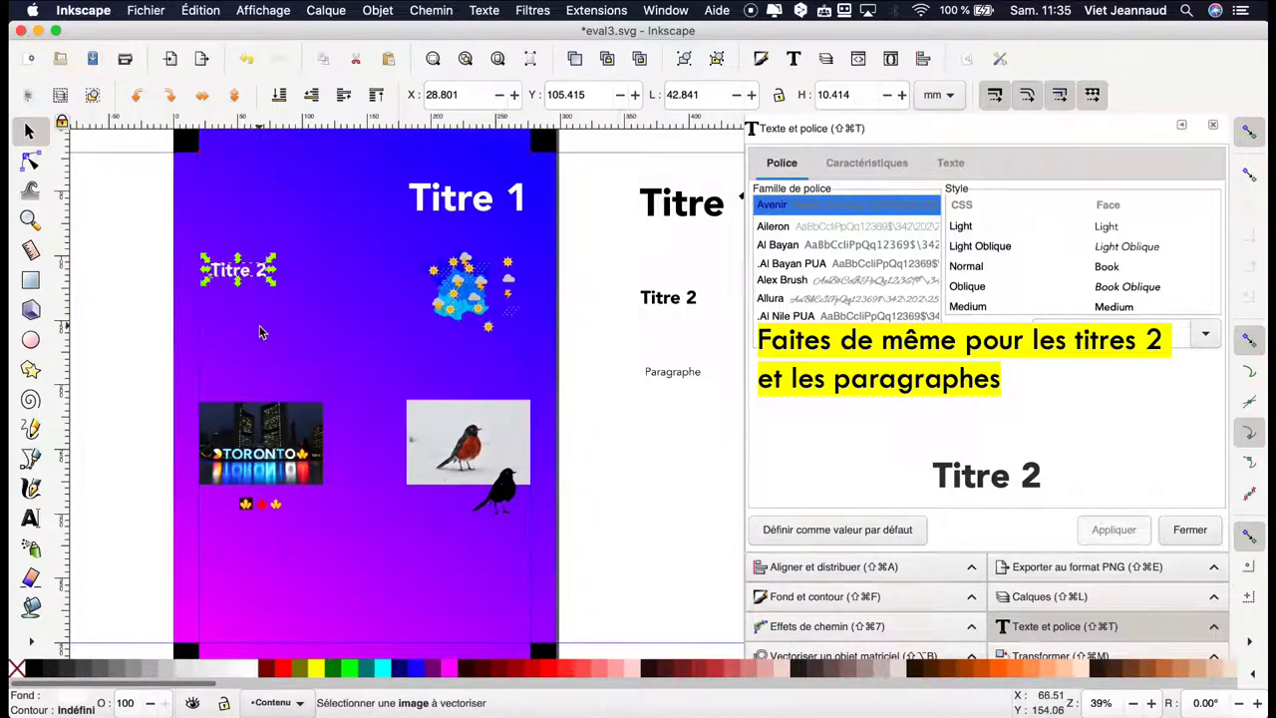
- Add two more white Titre 2 copies lower down the left side
{"action": "right_click", "coordinate": [235, 280]}
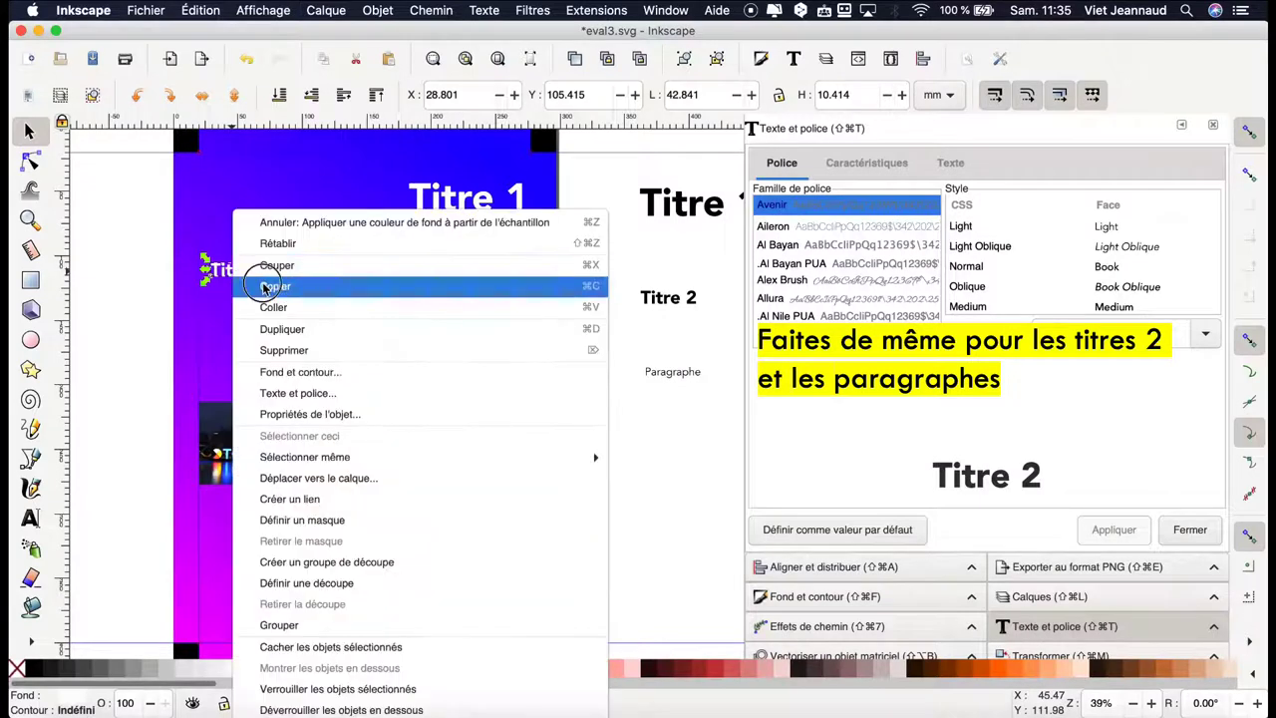
{"action": "left_click", "coordinate": [265, 285]}
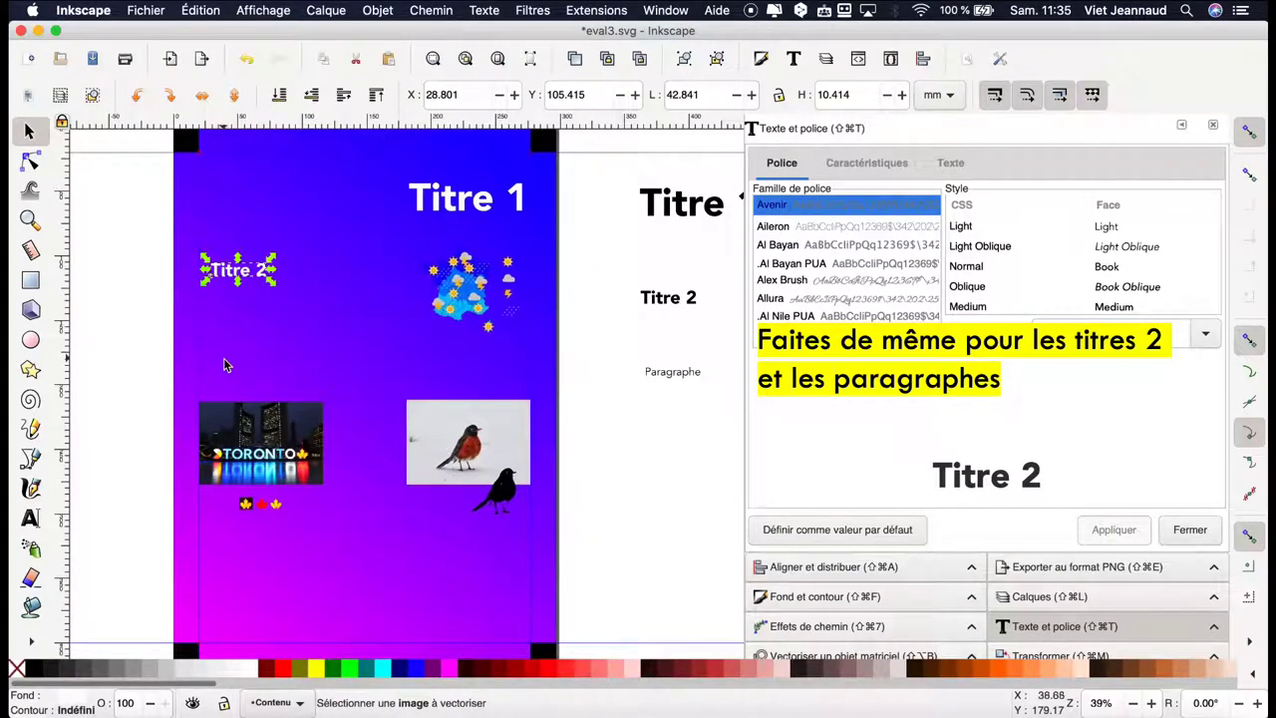
{"action": "key", "text": "ctrl+v"}
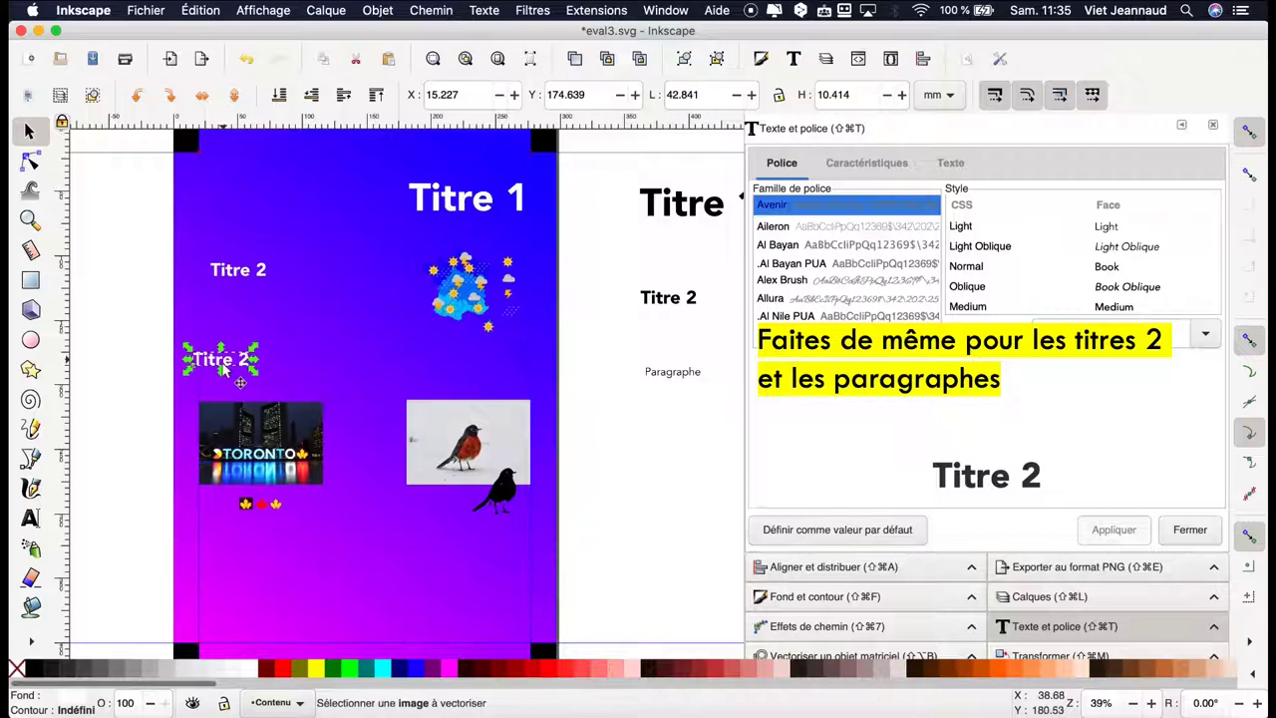
{"action": "scroll", "coordinate": [246, 505], "scroll_direction": "down", "scroll_amount": 1}
{"action": "scroll", "coordinate": [244, 486], "scroll_direction": "down", "scroll_amount": 3}
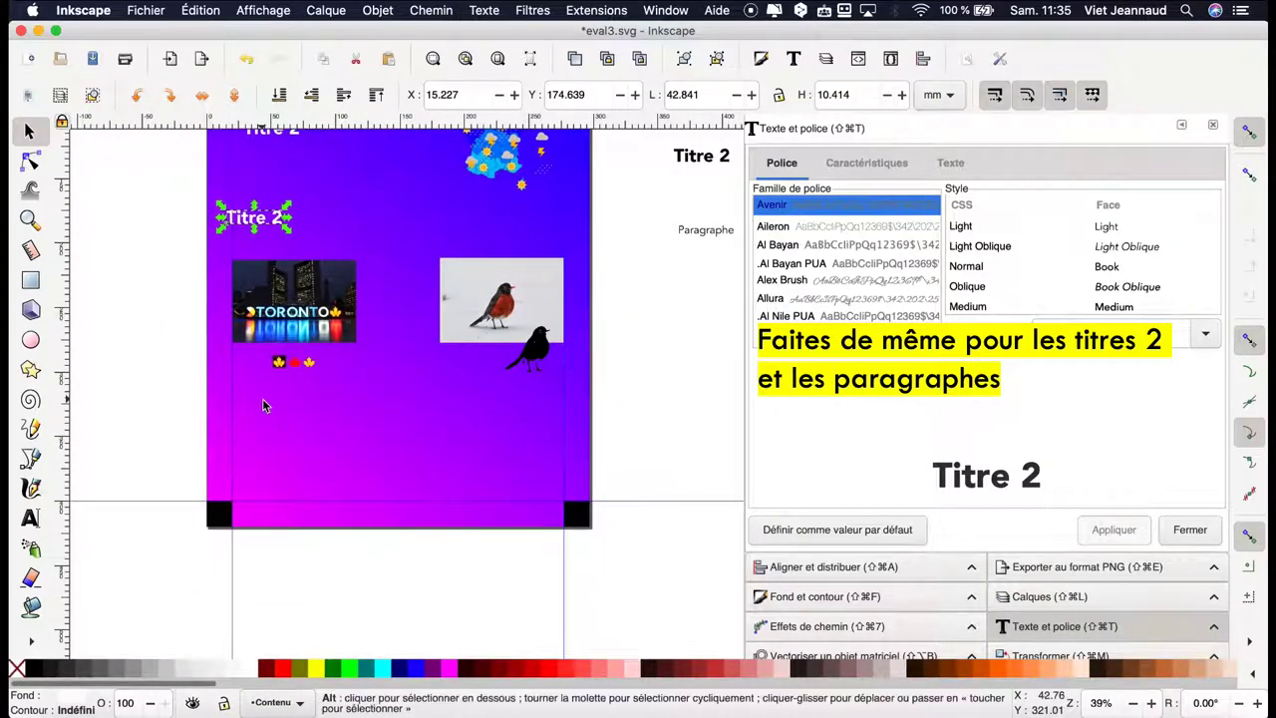
{"action": "key", "text": "ctrl+v"}
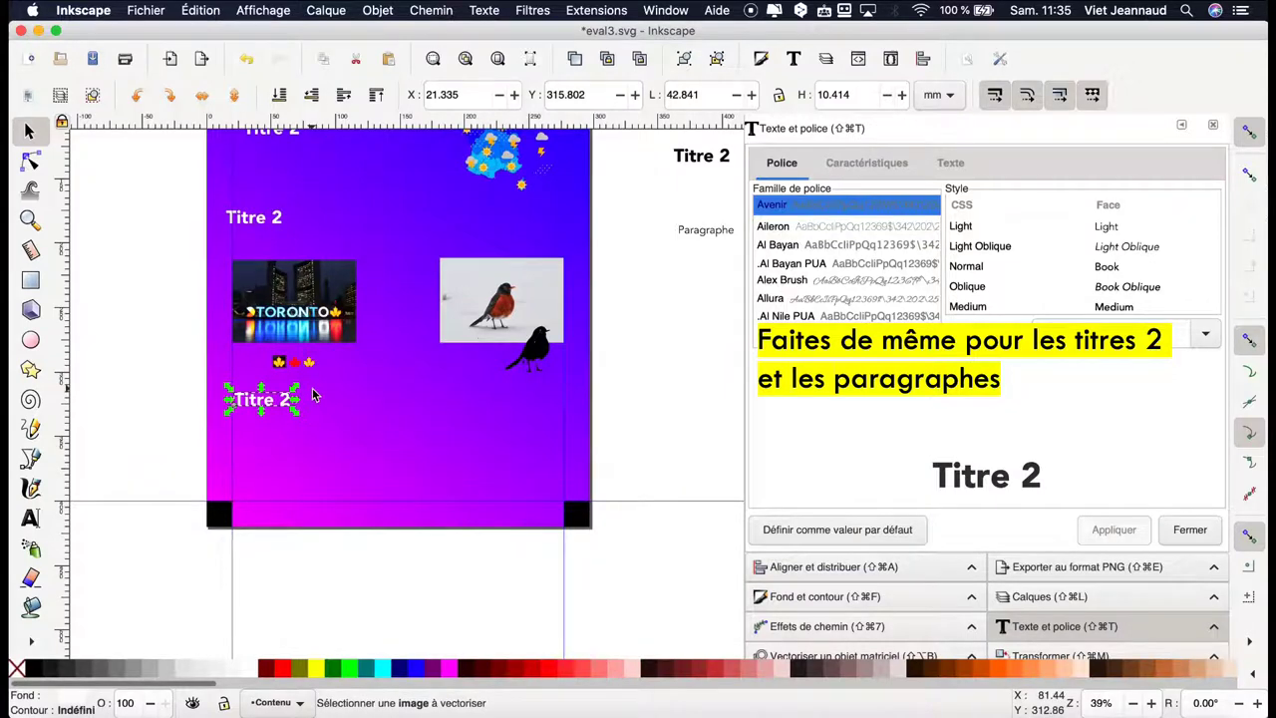
{"action": "scroll", "coordinate": [312, 396], "scroll_direction": "up", "scroll_amount": 1}
{"action": "scroll", "coordinate": [312, 396], "scroll_direction": "up", "scroll_amount": 2}
{"action": "scroll", "coordinate": [312, 395], "scroll_direction": "right", "scroll_amount": 1}
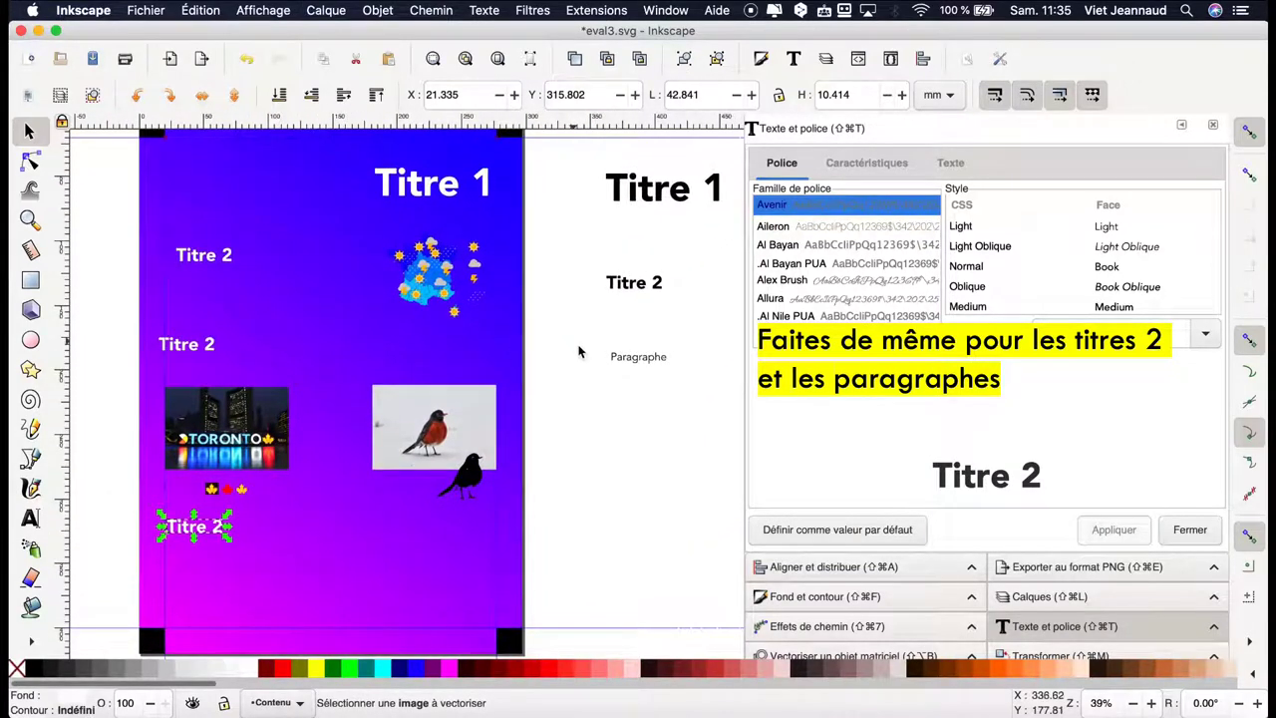
- Paste the Paragraphe sample onto the poster above Titre 1 with a white fill
{"action": "left_click", "coordinate": [639, 365]}
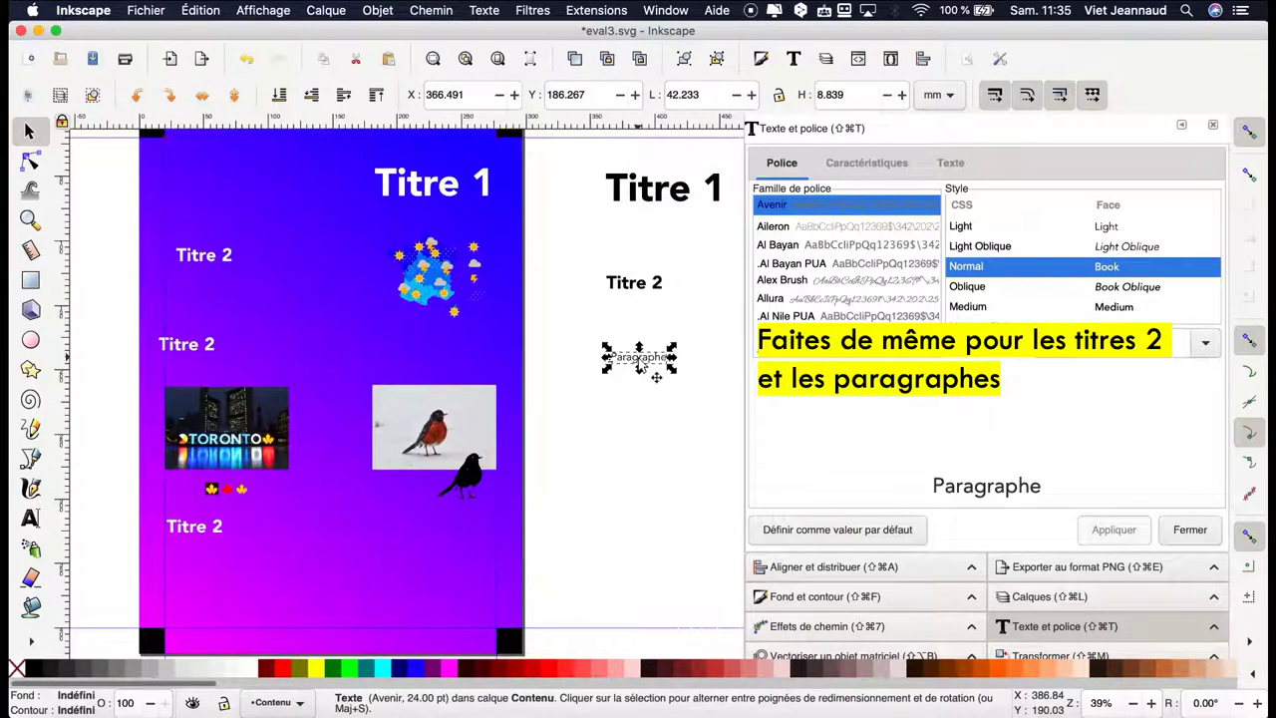
{"action": "right_click", "coordinate": [640, 364]}
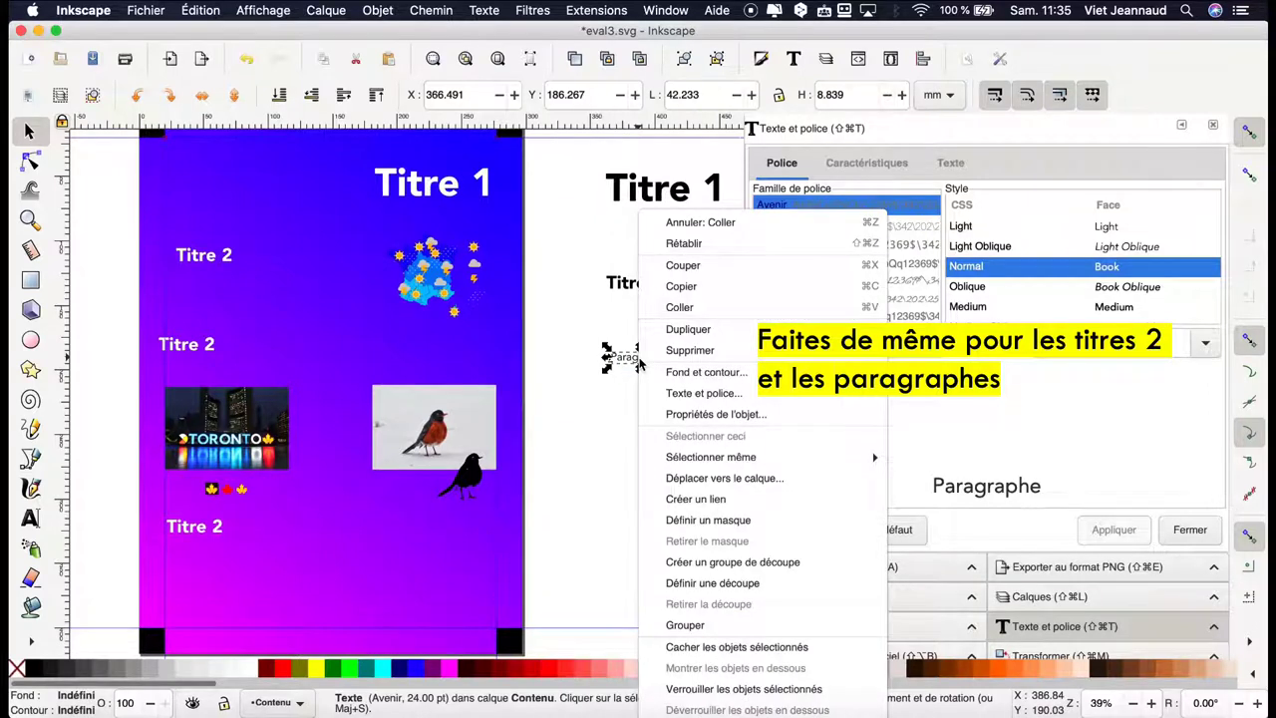
{"action": "left_click", "coordinate": [698, 291]}
{"action": "scroll", "coordinate": [475, 227], "scroll_direction": "up", "scroll_amount": 2}
{"action": "scroll", "coordinate": [474, 228], "scroll_direction": "up", "scroll_amount": 2}
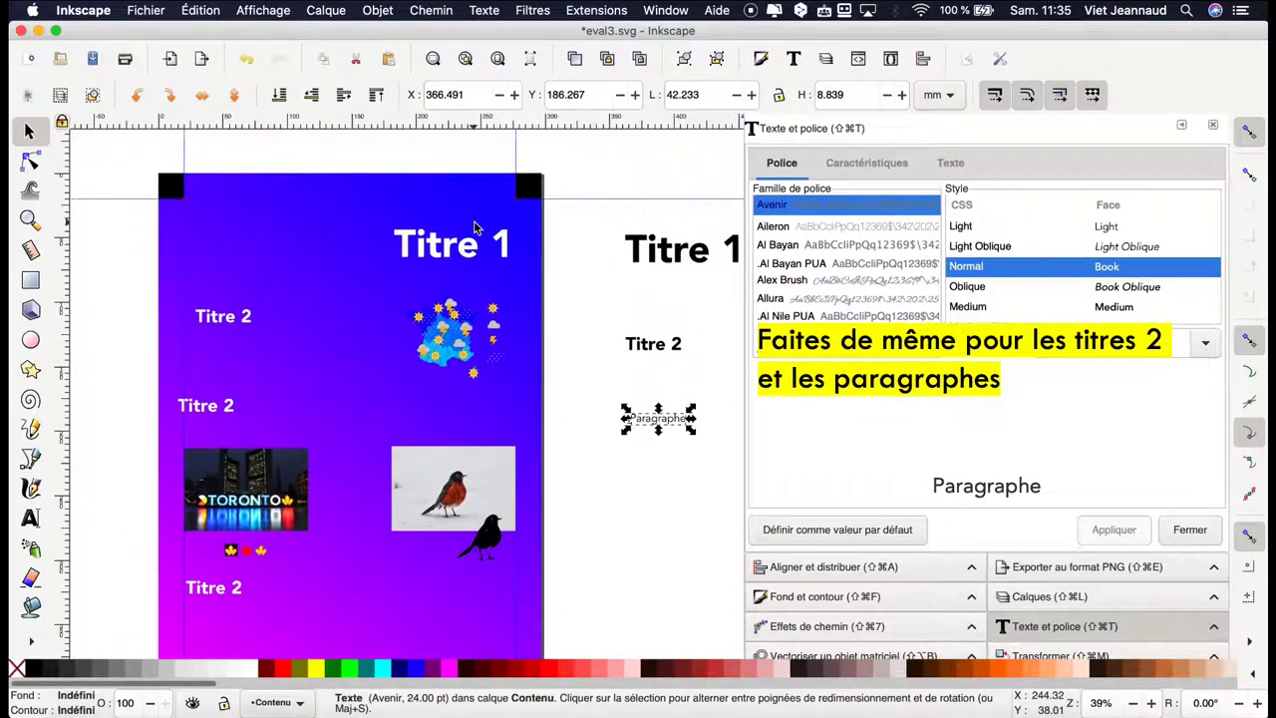
{"action": "key", "text": "ctrl+v"}
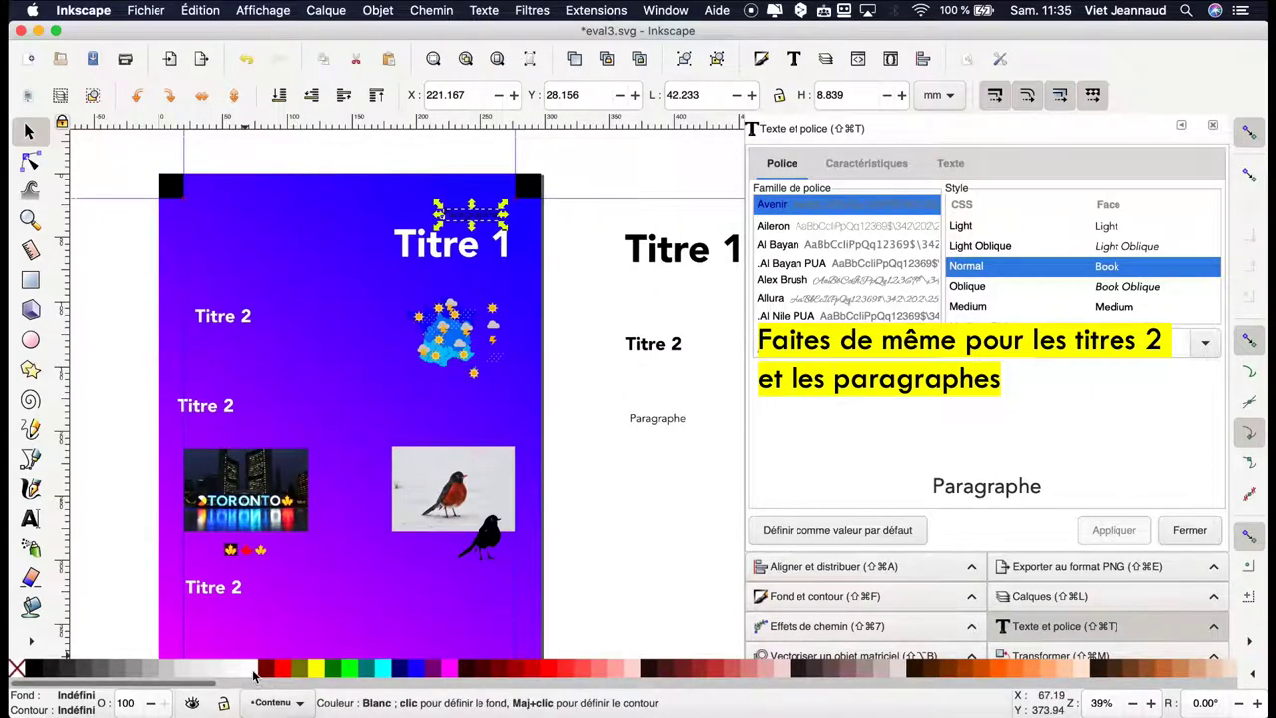
{"action": "left_click", "coordinate": [254, 675]}
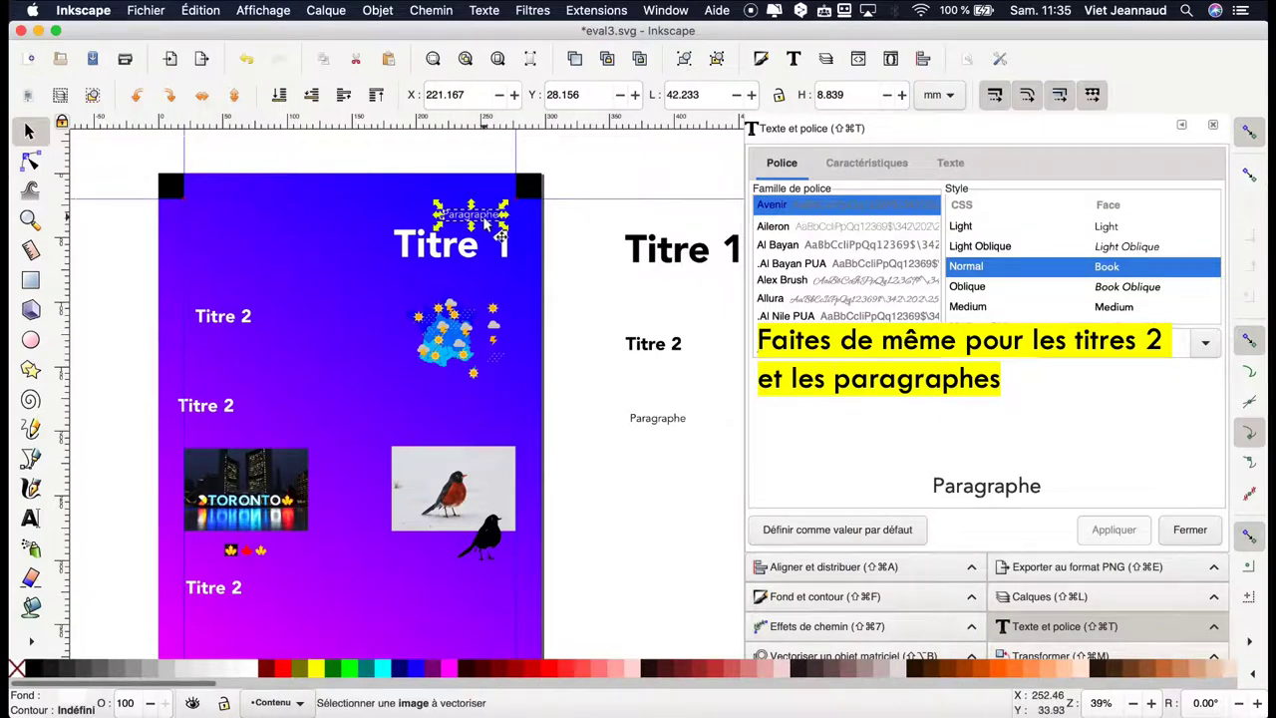
- Place white Paragraphe copies under each Titre 2 heading
{"action": "right_click", "coordinate": [486, 222]}
{"action": "left_click", "coordinate": [508, 287]}
{"action": "left_click", "coordinate": [218, 349]}
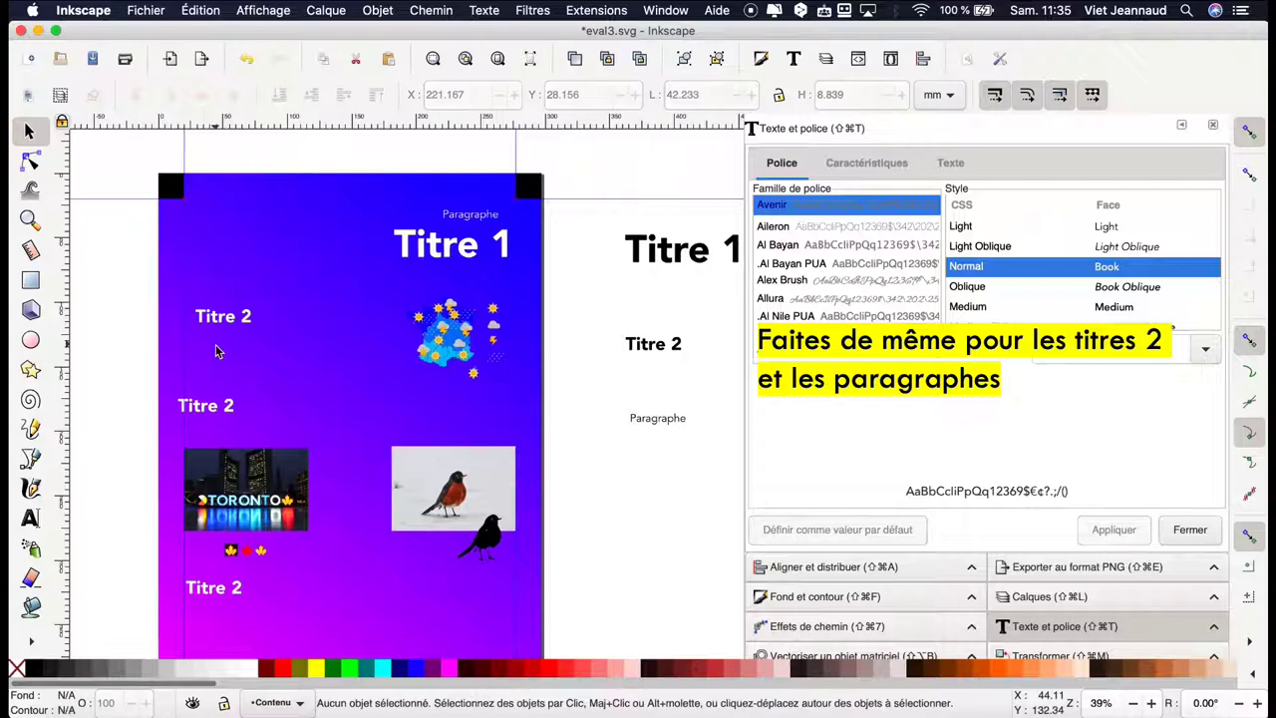
{"action": "key", "text": "ctrl+v"}
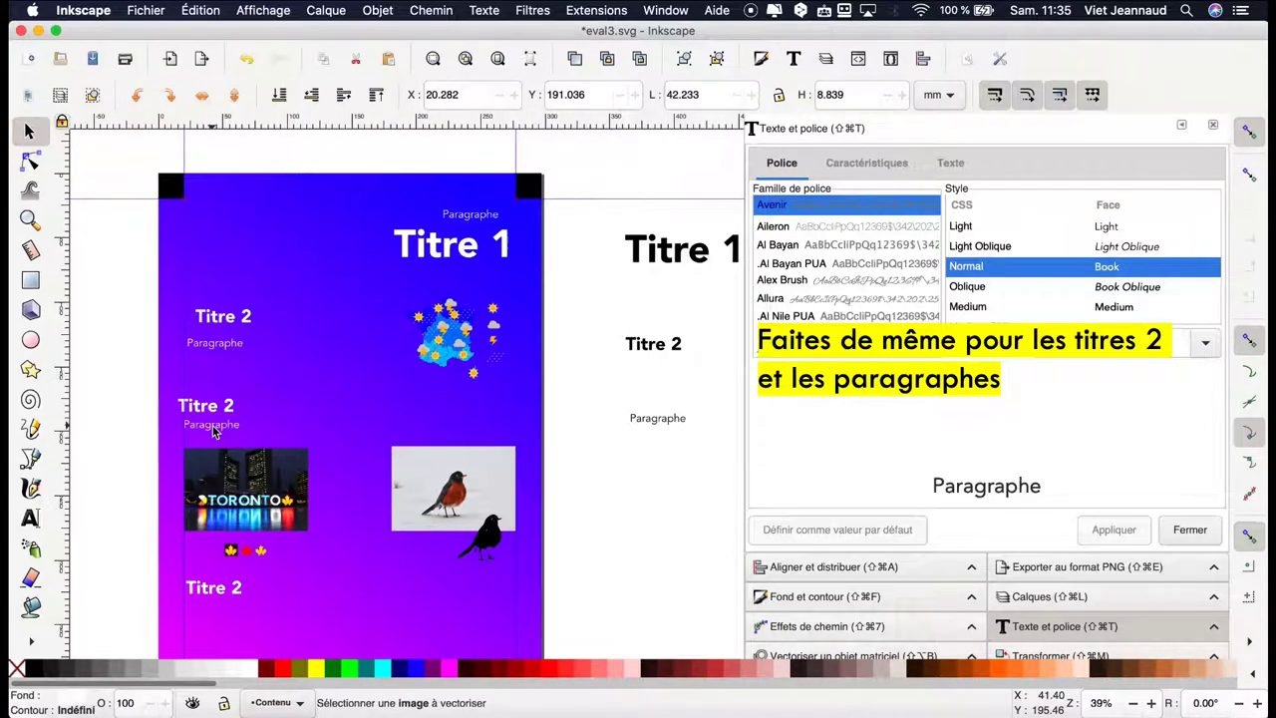
{"action": "key", "text": "ctrl+v"}
{"action": "scroll", "coordinate": [249, 409], "scroll_direction": "down", "scroll_amount": 5}
{"action": "scroll", "coordinate": [249, 409], "scroll_direction": "left", "scroll_amount": 2}
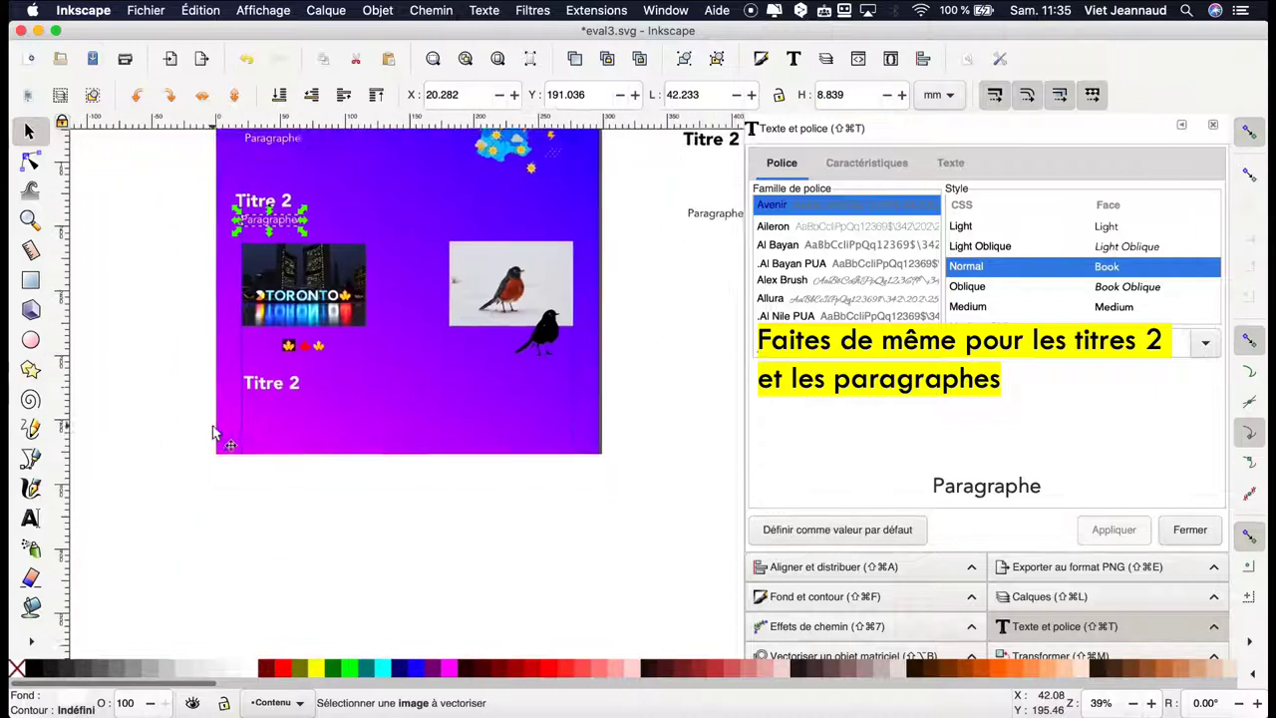
{"action": "left_click", "coordinate": [303, 370]}
{"action": "left_click", "coordinate": [293, 388]}
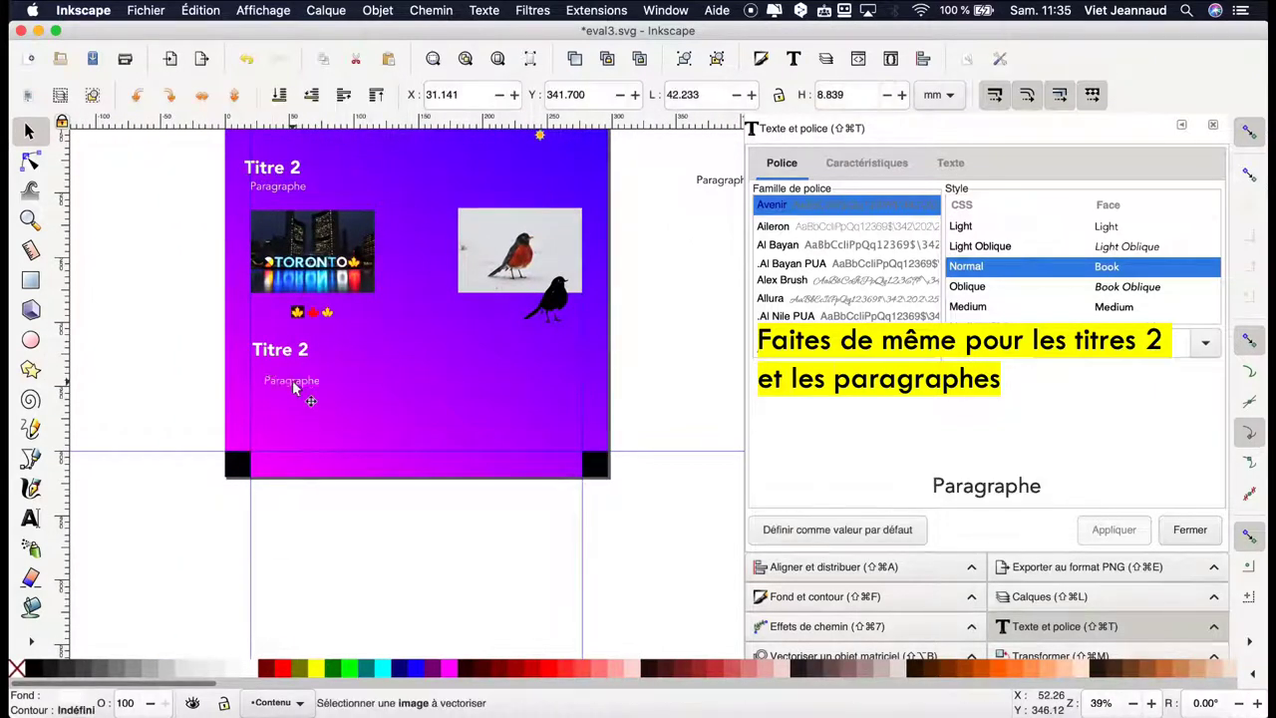
{"action": "left_click", "coordinate": [294, 387]}
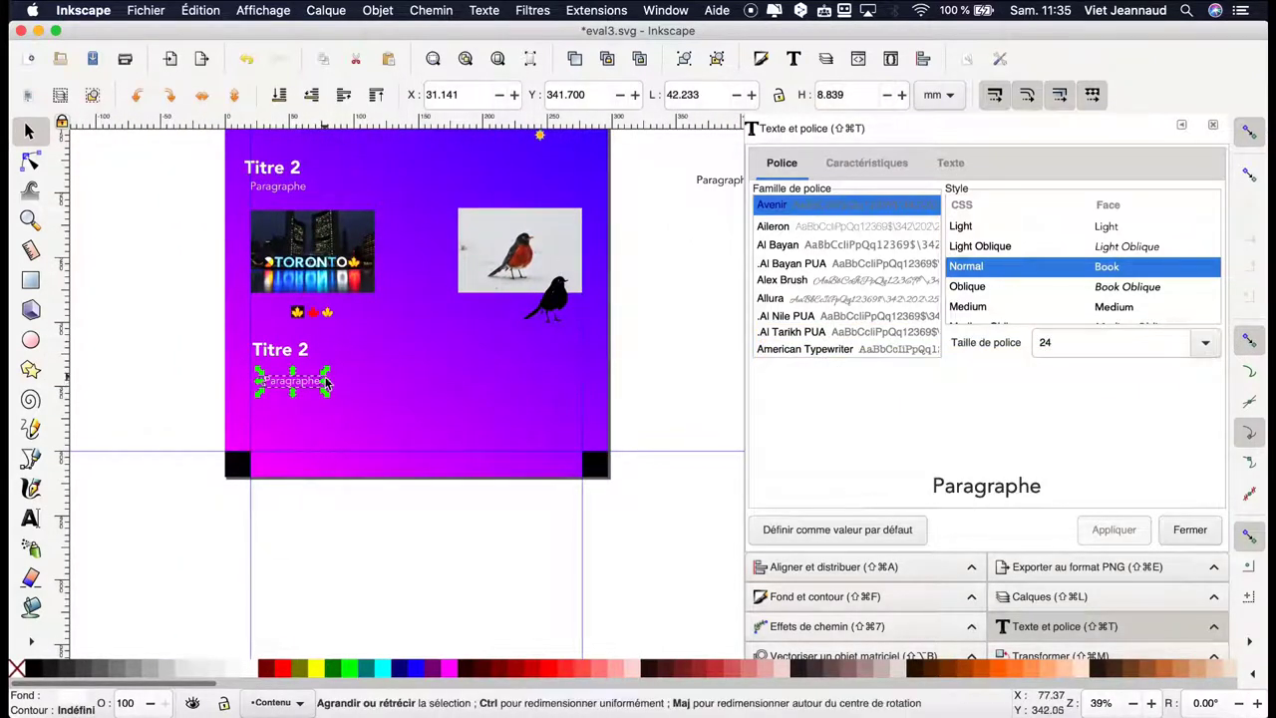
{"action": "left_click", "coordinate": [676, 348]}
- Delete the three sample texts sitting beside the page
{"action": "scroll", "coordinate": [629, 354], "scroll_direction": "down", "scroll_amount": 2}
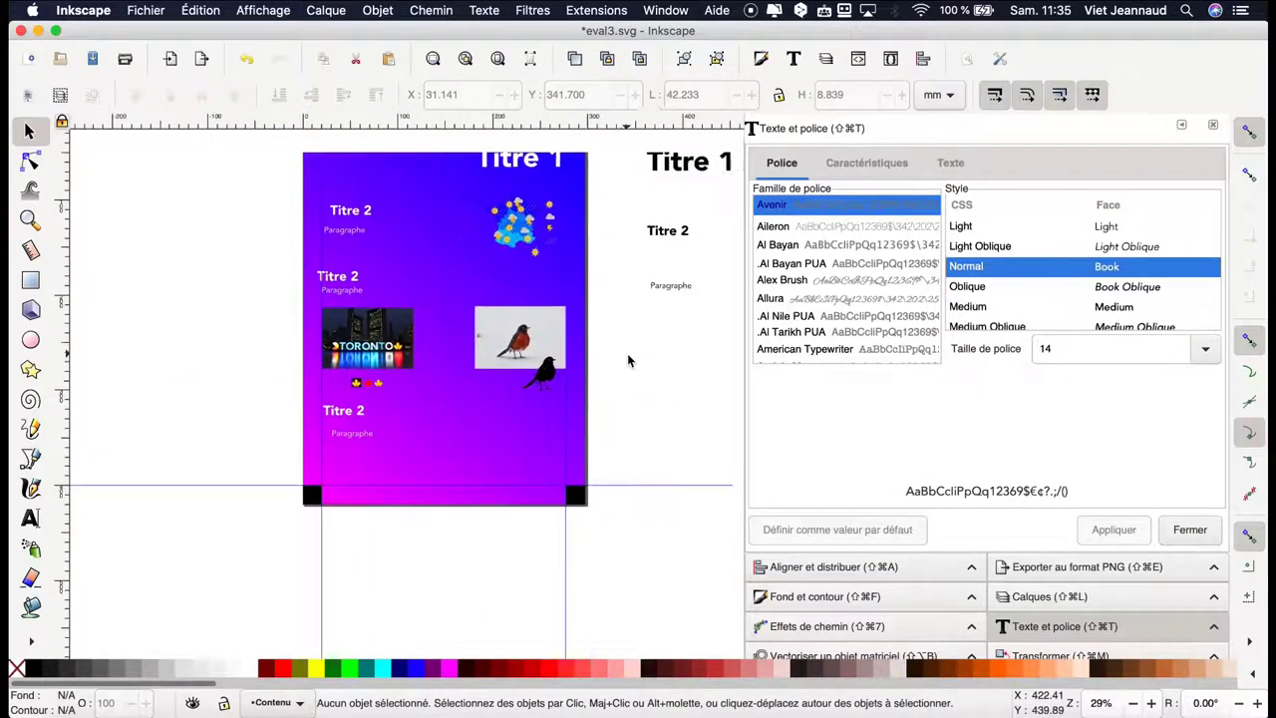
{"action": "scroll", "coordinate": [628, 359], "scroll_direction": "right", "scroll_amount": 4}
{"action": "scroll", "coordinate": [628, 359], "scroll_direction": "up", "scroll_amount": 5}
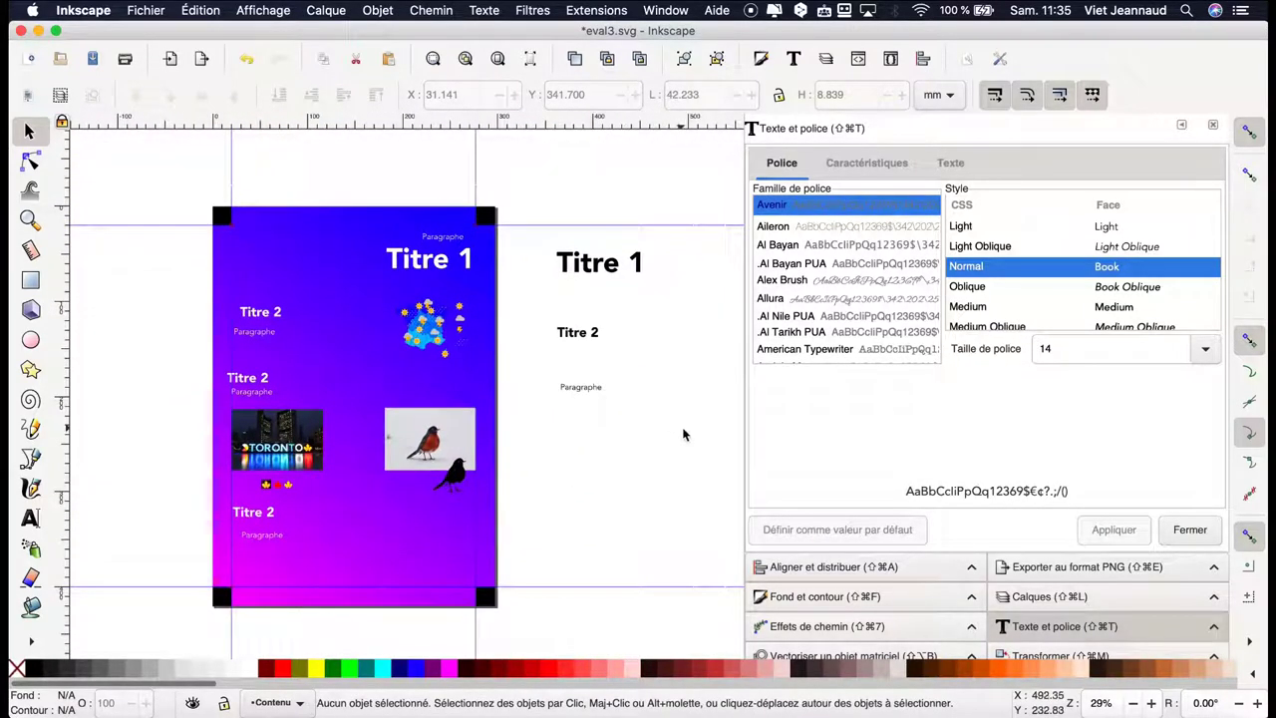
{"action": "left_click_drag", "start_coordinate": [684, 429], "coordinate": [534, 233]}
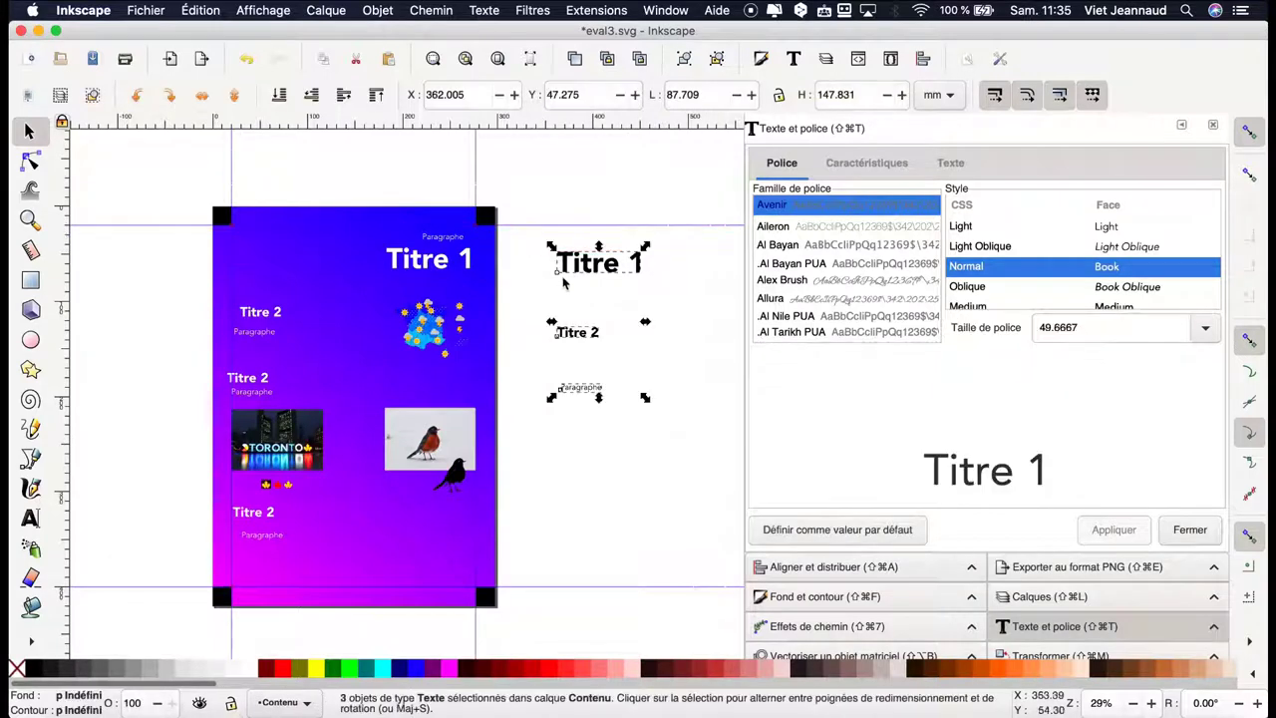
{"action": "key", "text": "Delete"}
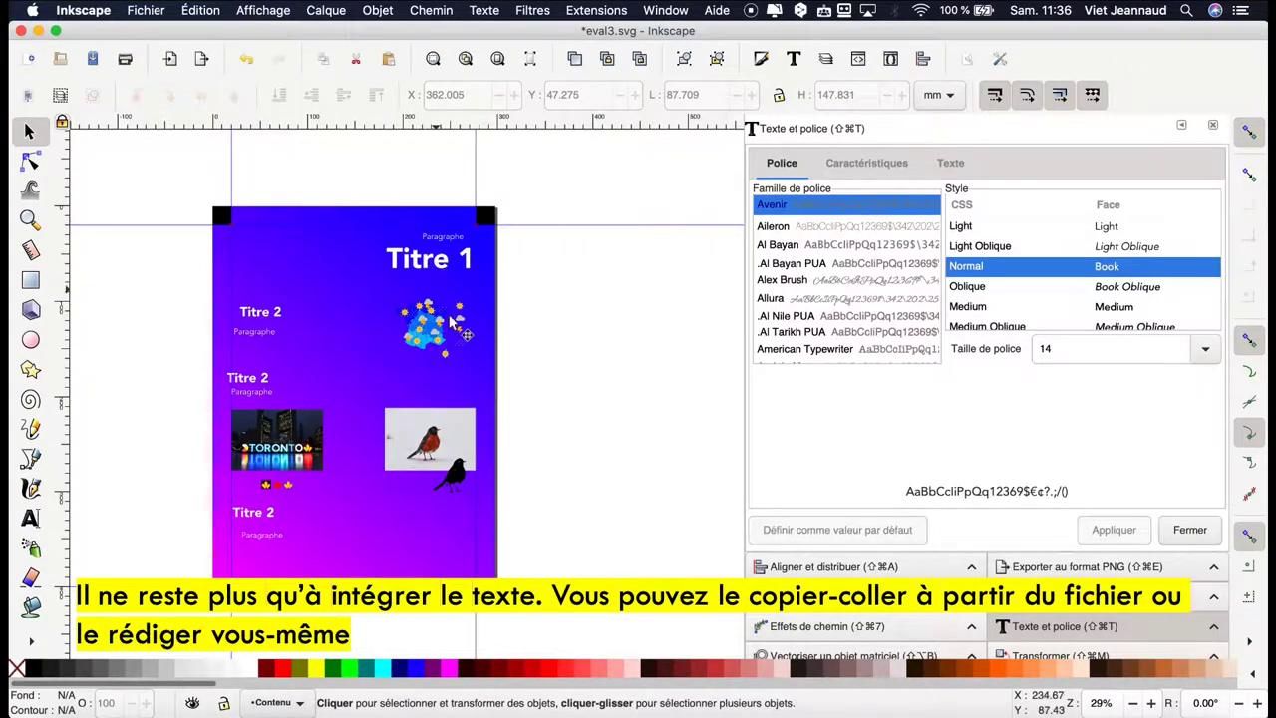
- Copy the line 'Initiation au logiciel' from the TextEdit poster text file
{"action": "key", "text": "ctrl+Up"}
{"action": "left_click", "coordinate": [264, 227]}
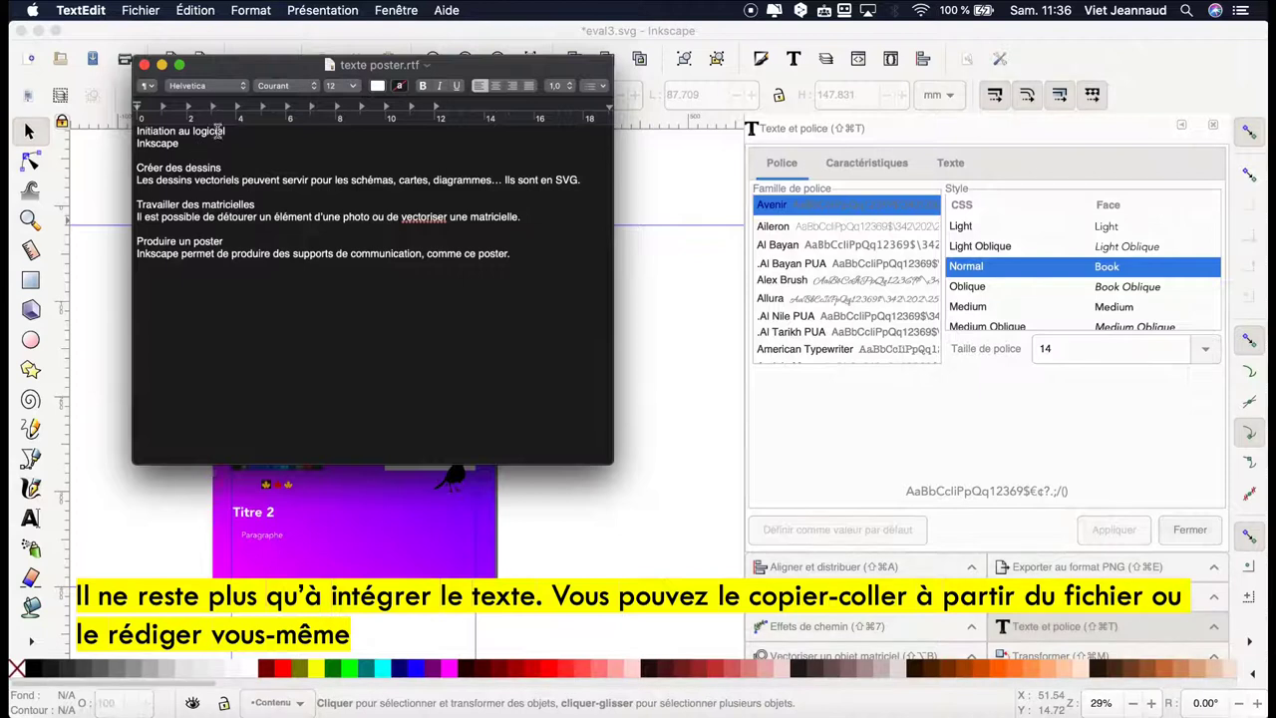
{"action": "left_click_drag", "start_coordinate": [230, 131], "coordinate": [138, 123]}
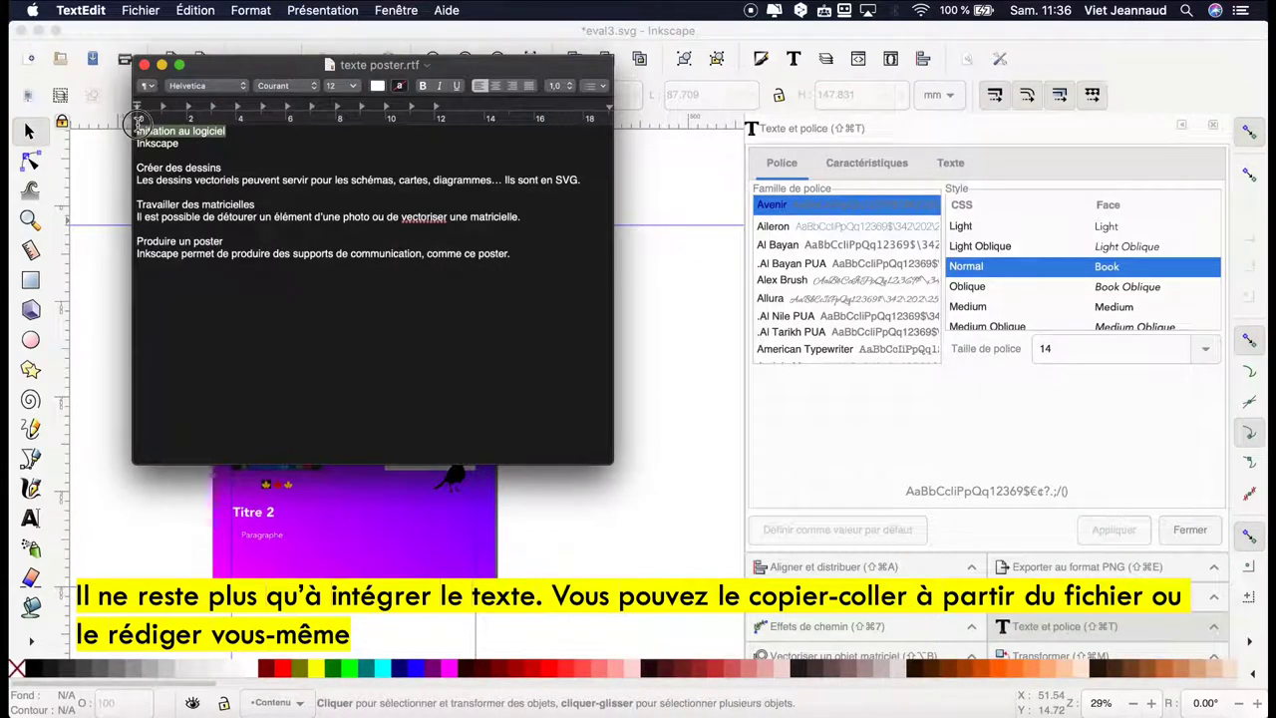
{"action": "key", "text": "super+c"}
- Replace the Paragraphe text above Titre 1 with 'Initiation au logiciel'
{"action": "left_click", "coordinate": [642, 233]}
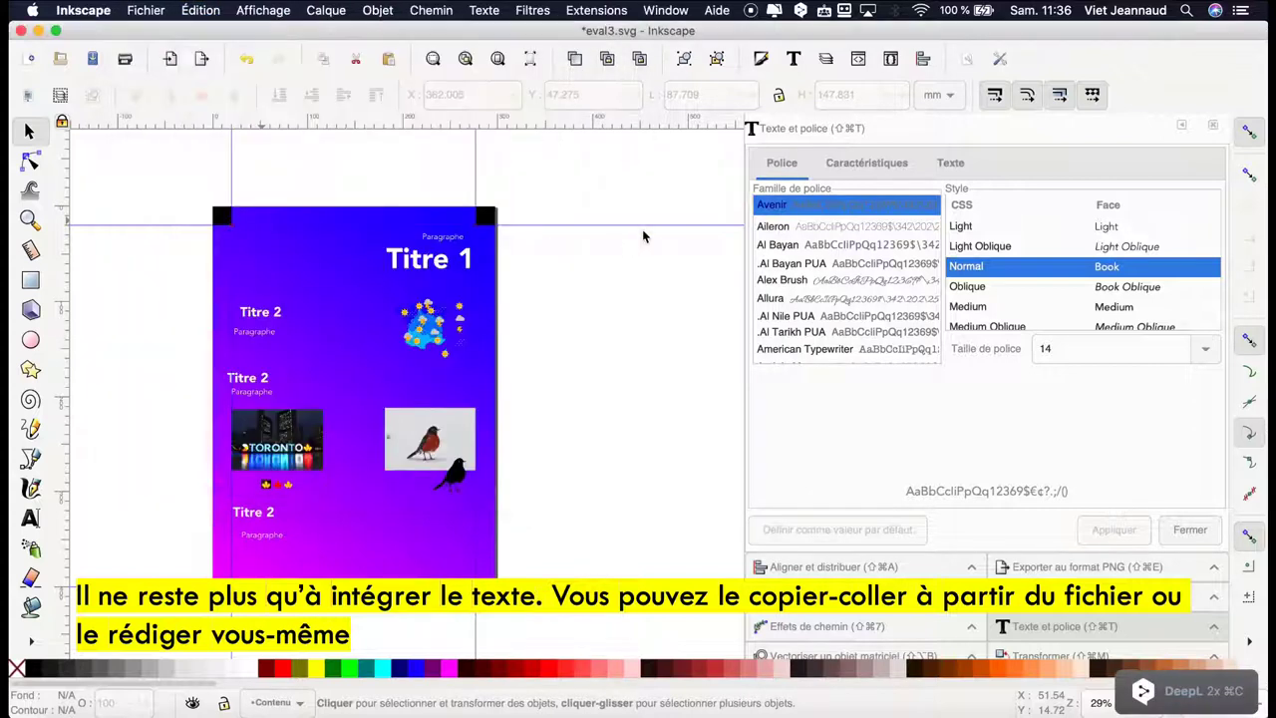
{"action": "scroll", "coordinate": [461, 245], "scroll_direction": "up", "scroll_amount": 5}
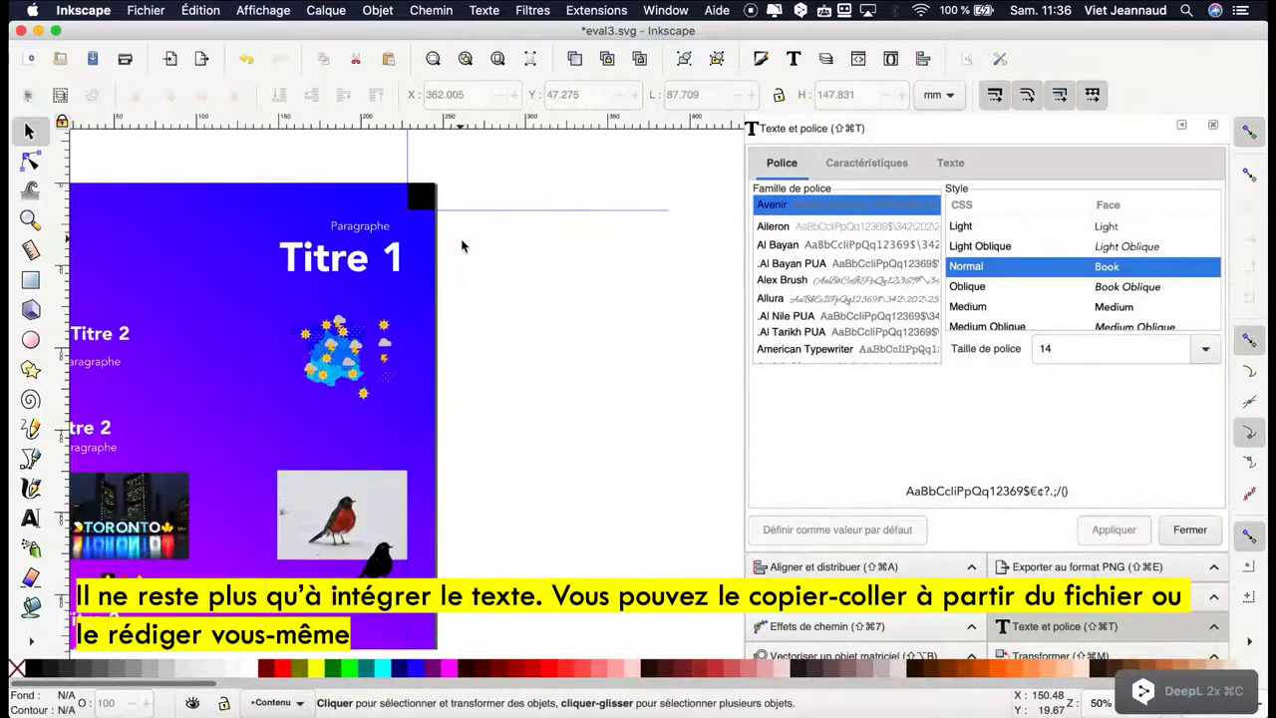
{"action": "scroll", "coordinate": [461, 246], "scroll_direction": "up", "scroll_amount": 1}
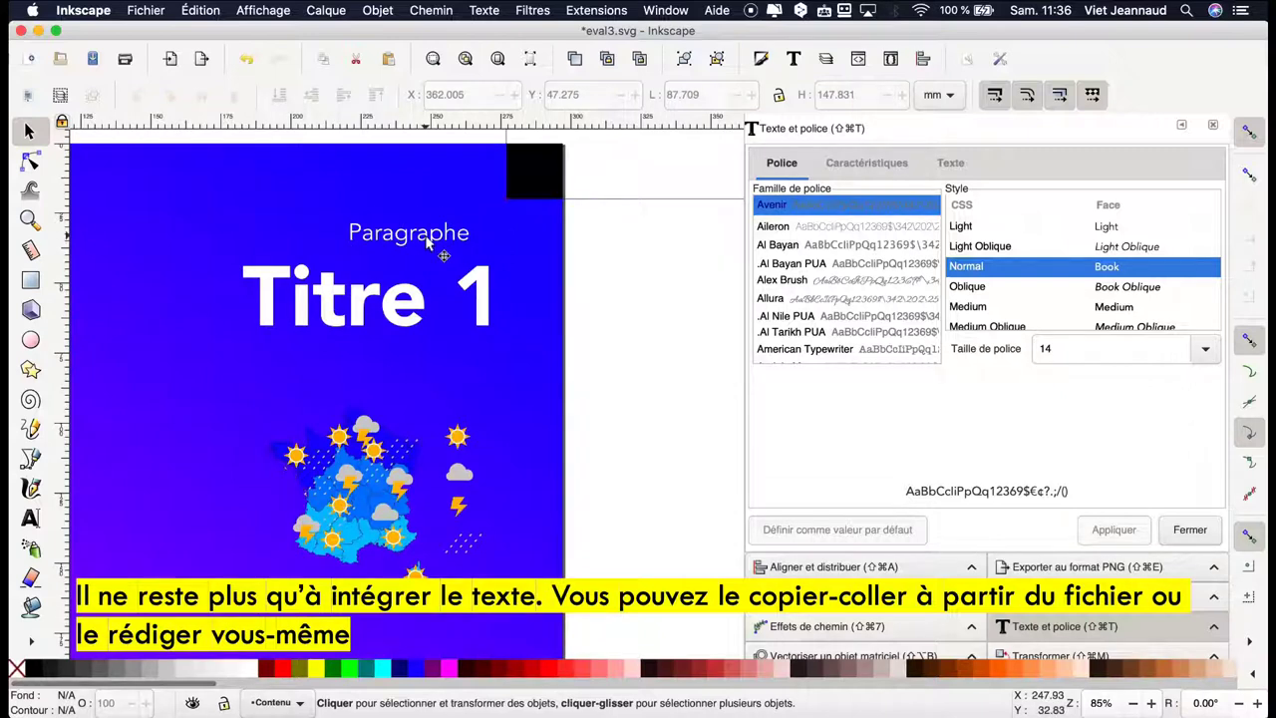
{"action": "left_click", "coordinate": [428, 240]}
{"action": "double_click", "coordinate": [440, 239]}
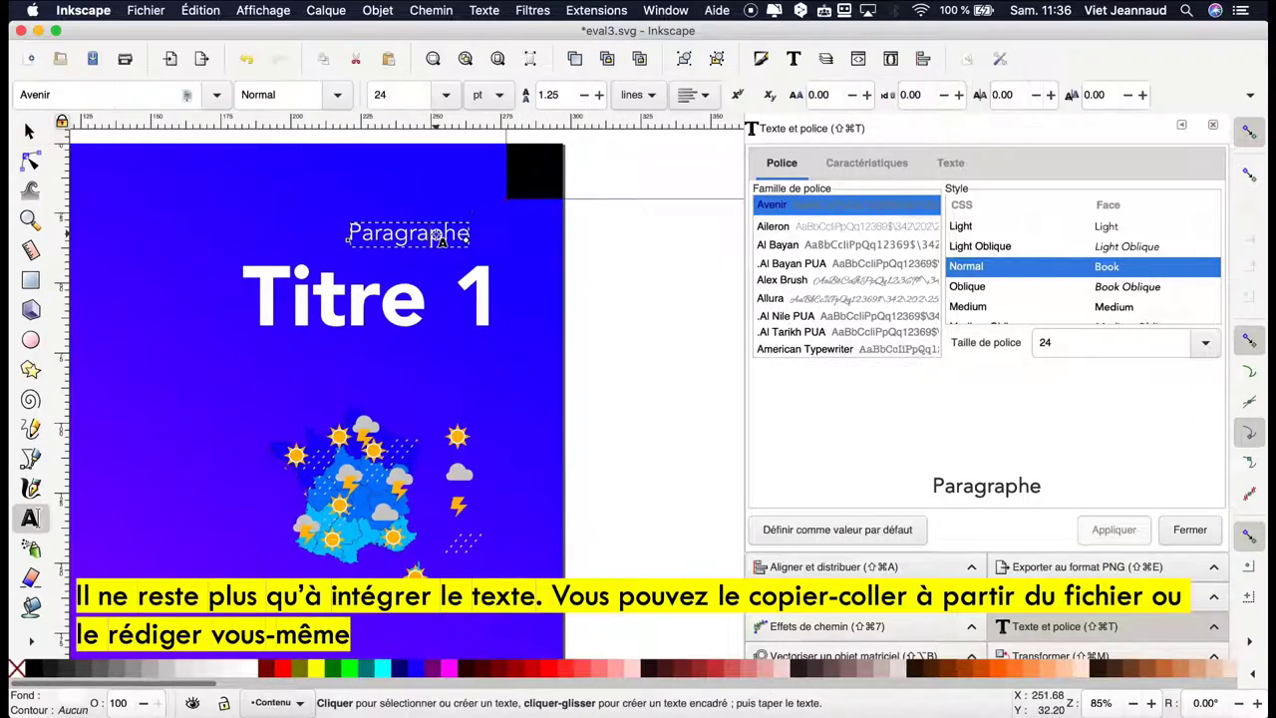
{"action": "left_click_drag", "start_coordinate": [469, 233], "coordinate": [348, 233]}
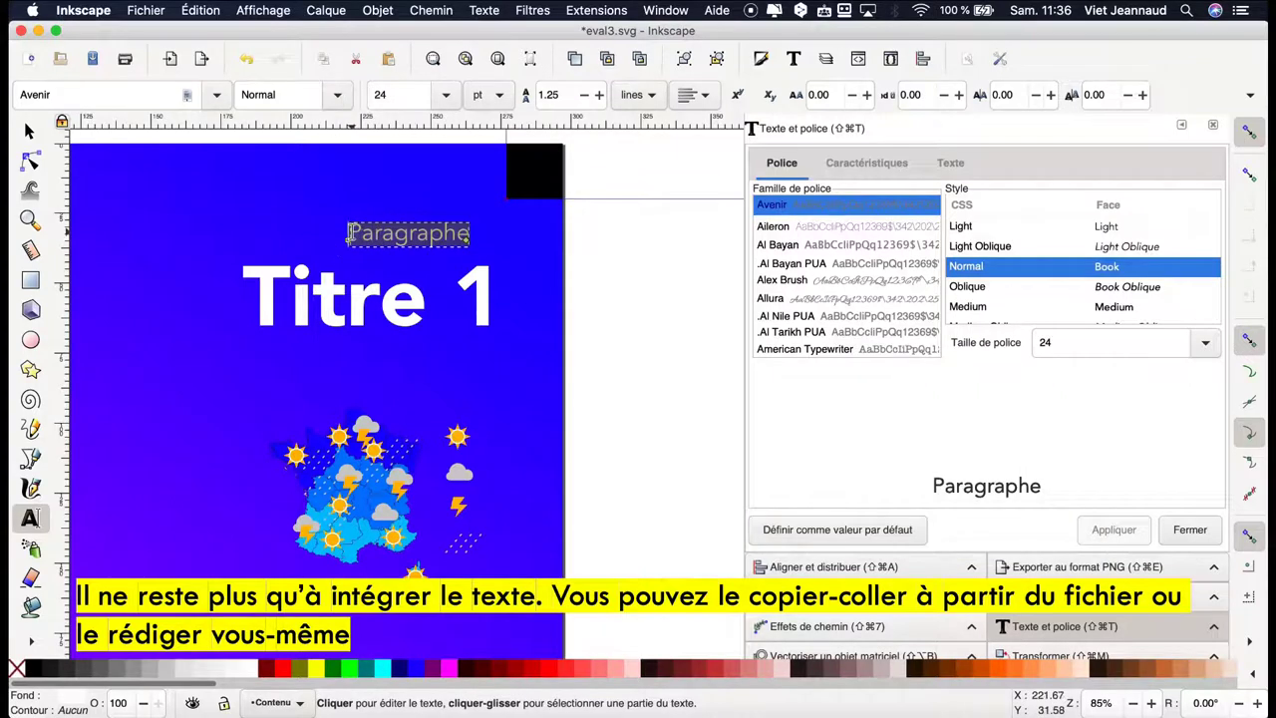
{"action": "key", "text": "super+v"}
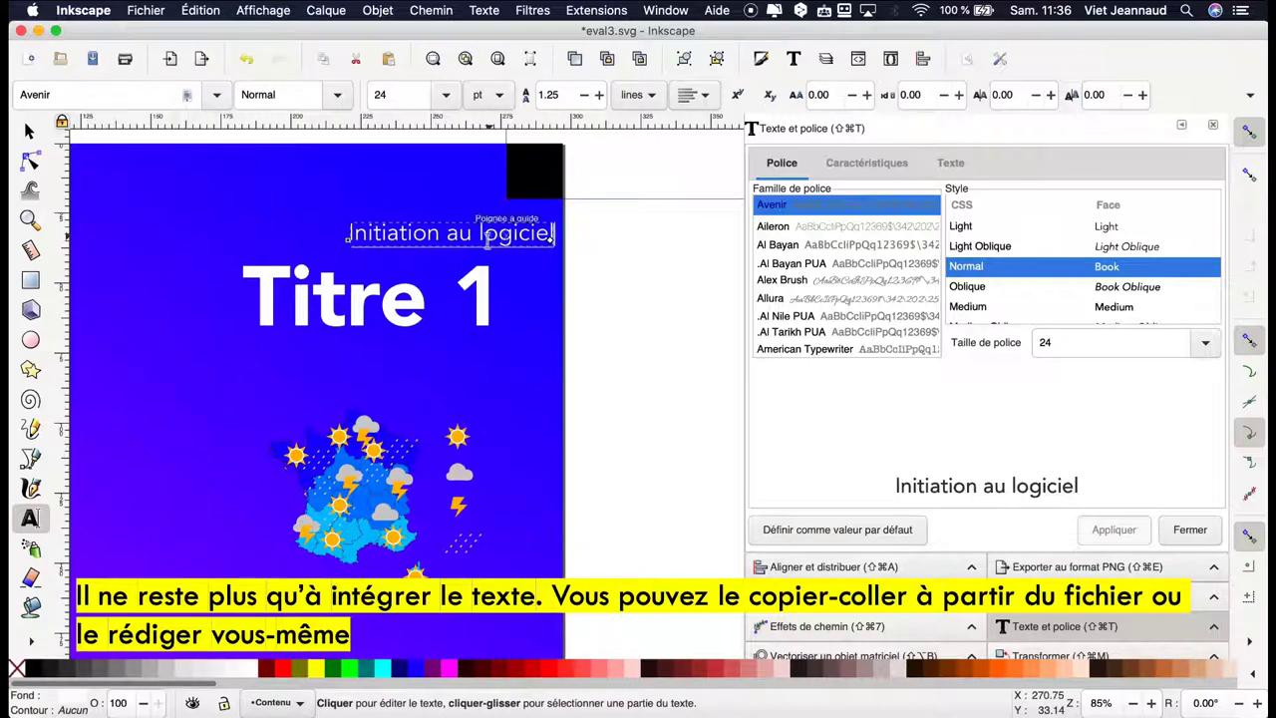
{"action": "left_click", "coordinate": [29, 131]}
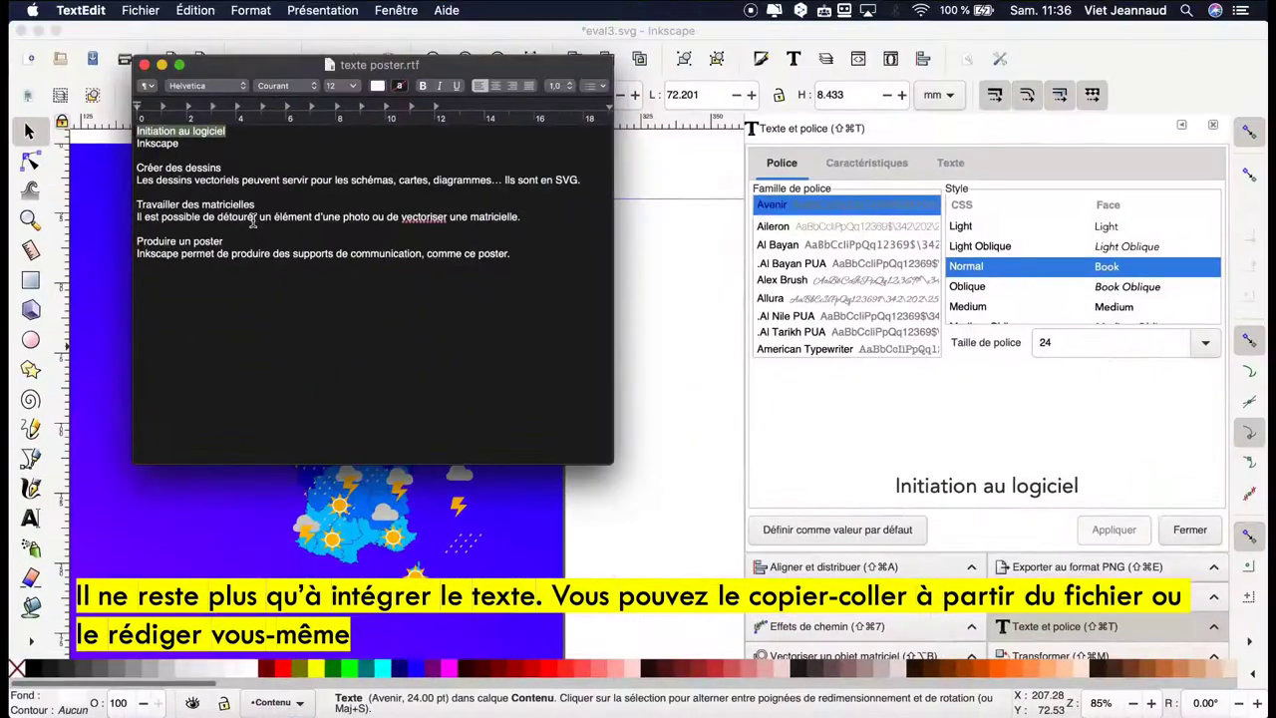
- Copy the word 'Inkscape' from the poster text file
{"action": "double_click", "coordinate": [162, 146]}
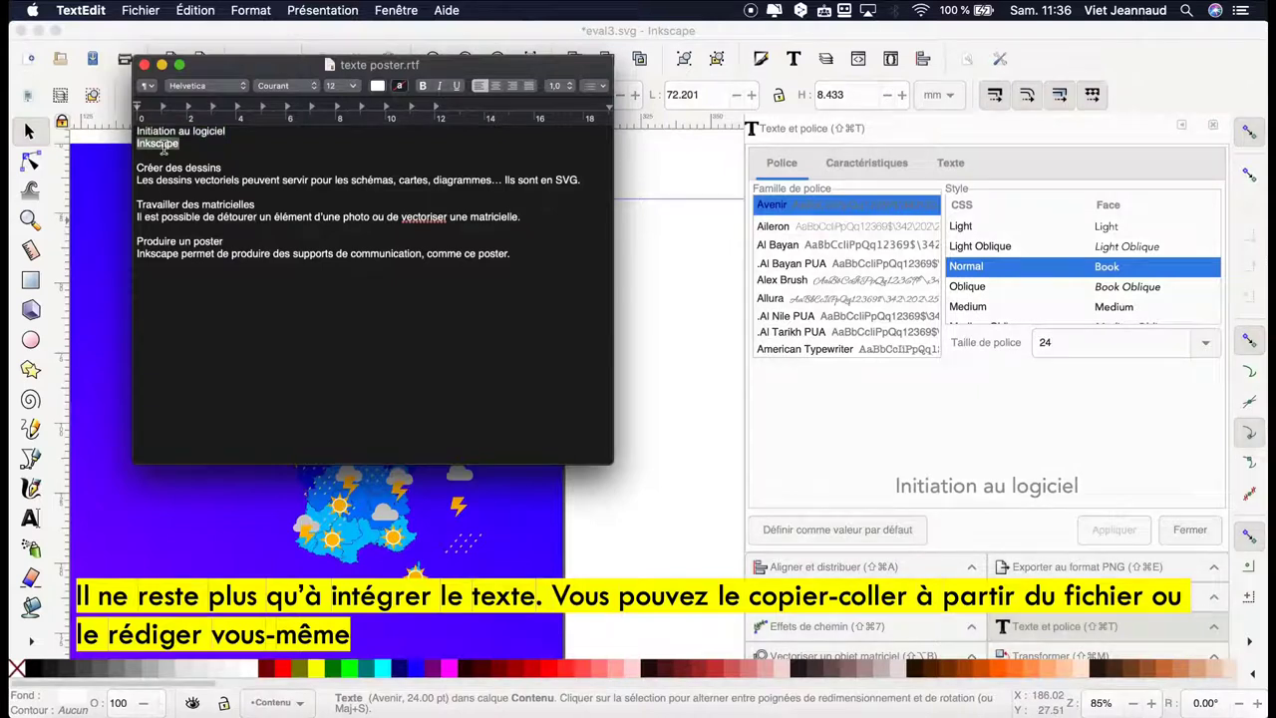
{"action": "key", "text": "super+c"}
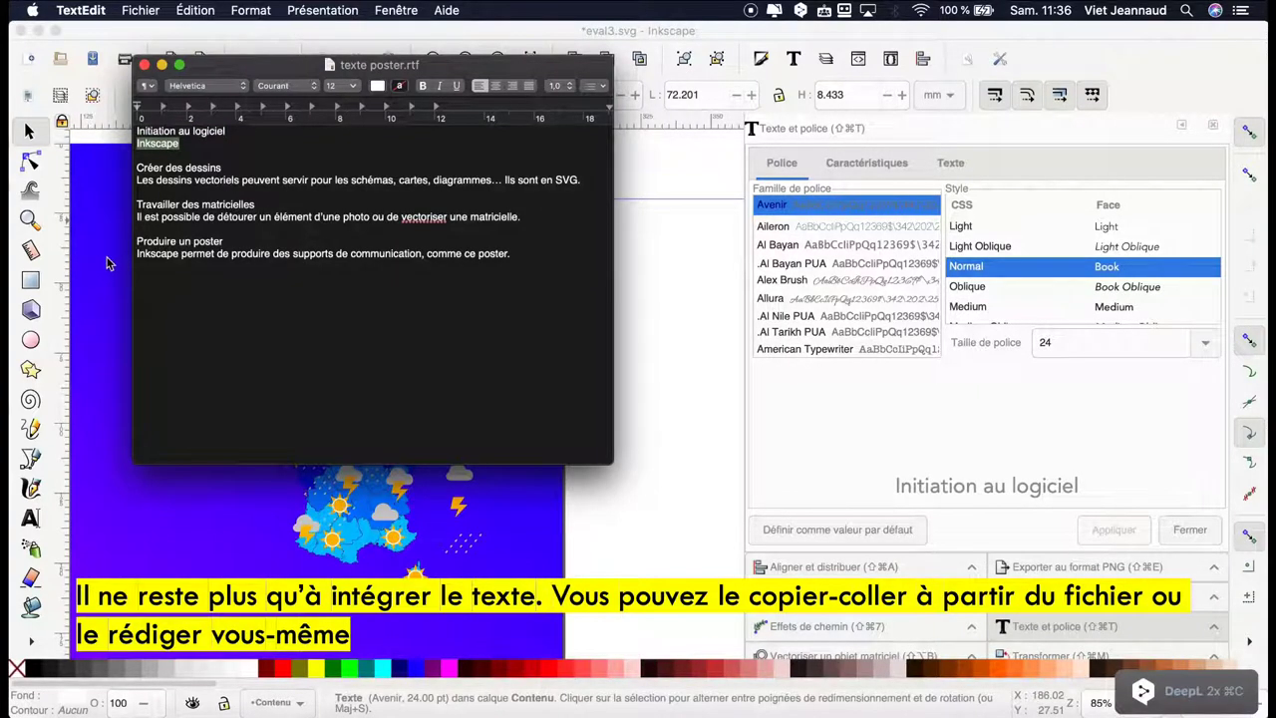
{"action": "left_click", "coordinate": [109, 263]}
- Replace the Titre 1 heading with 'Inkscape' and shift it slightly left
{"action": "left_click", "coordinate": [299, 310]}
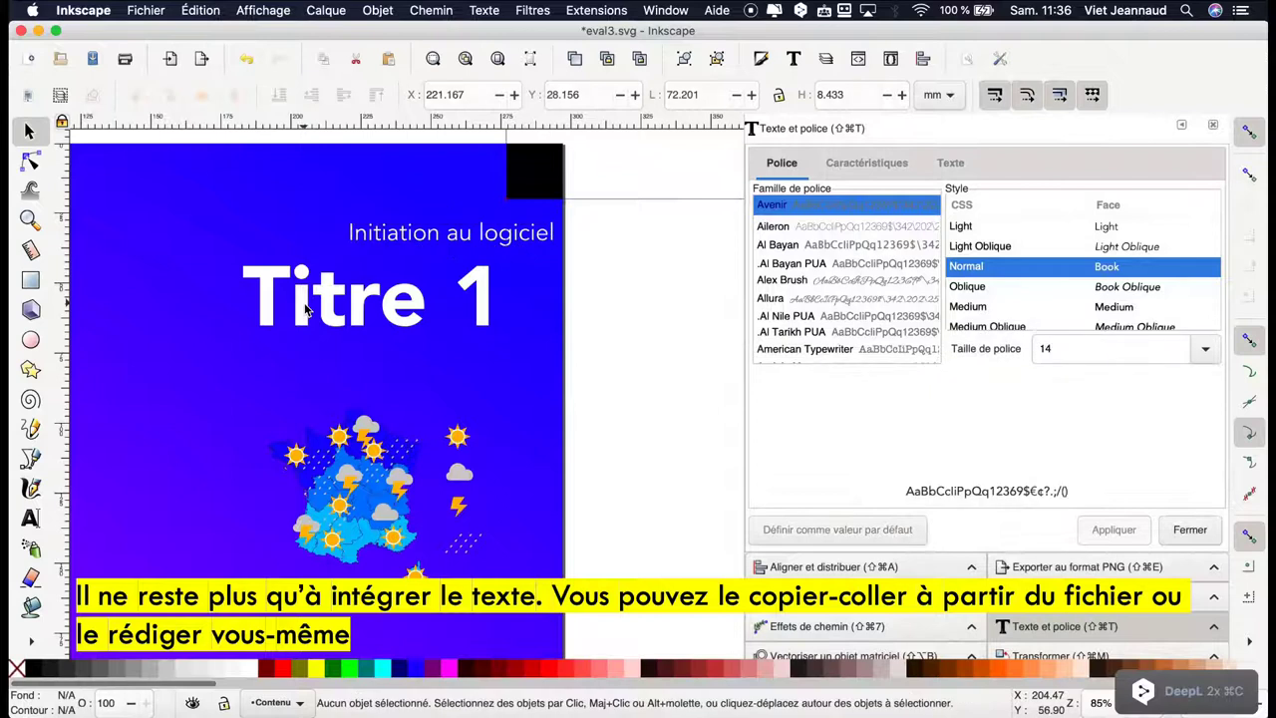
{"action": "double_click", "coordinate": [305, 309]}
{"action": "key", "text": "super+a"}
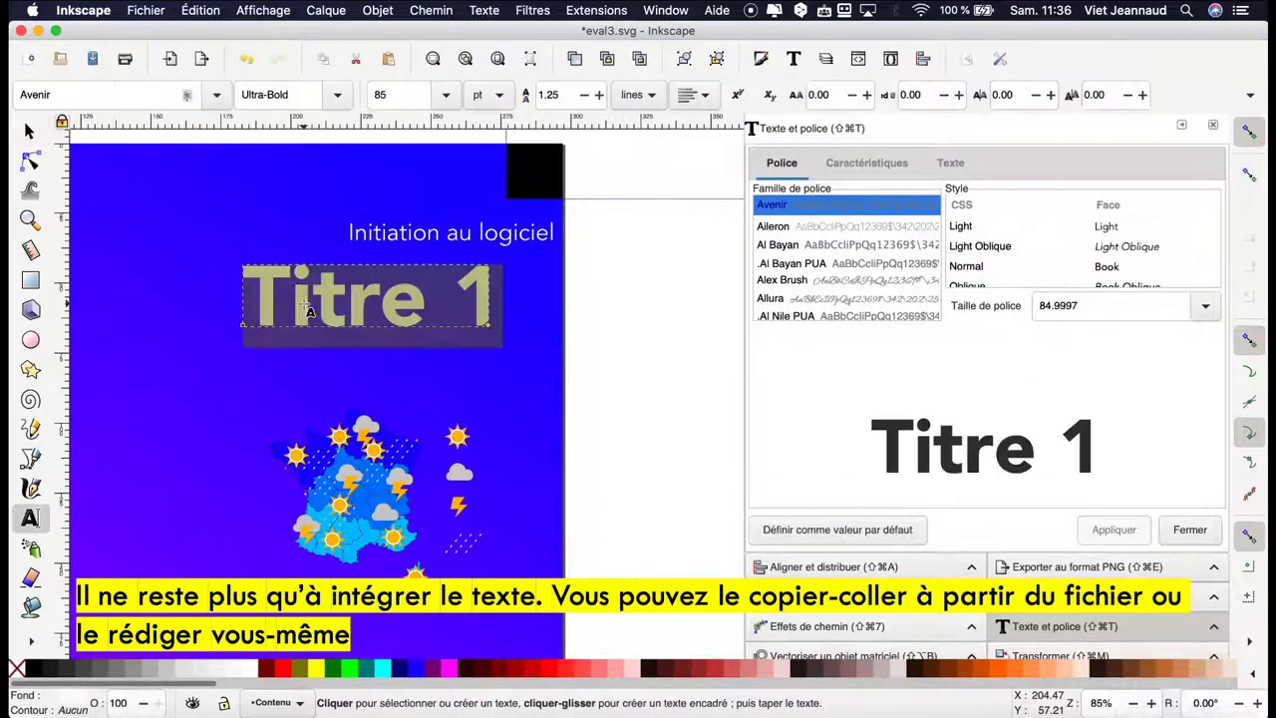
{"action": "key", "text": "super+v"}
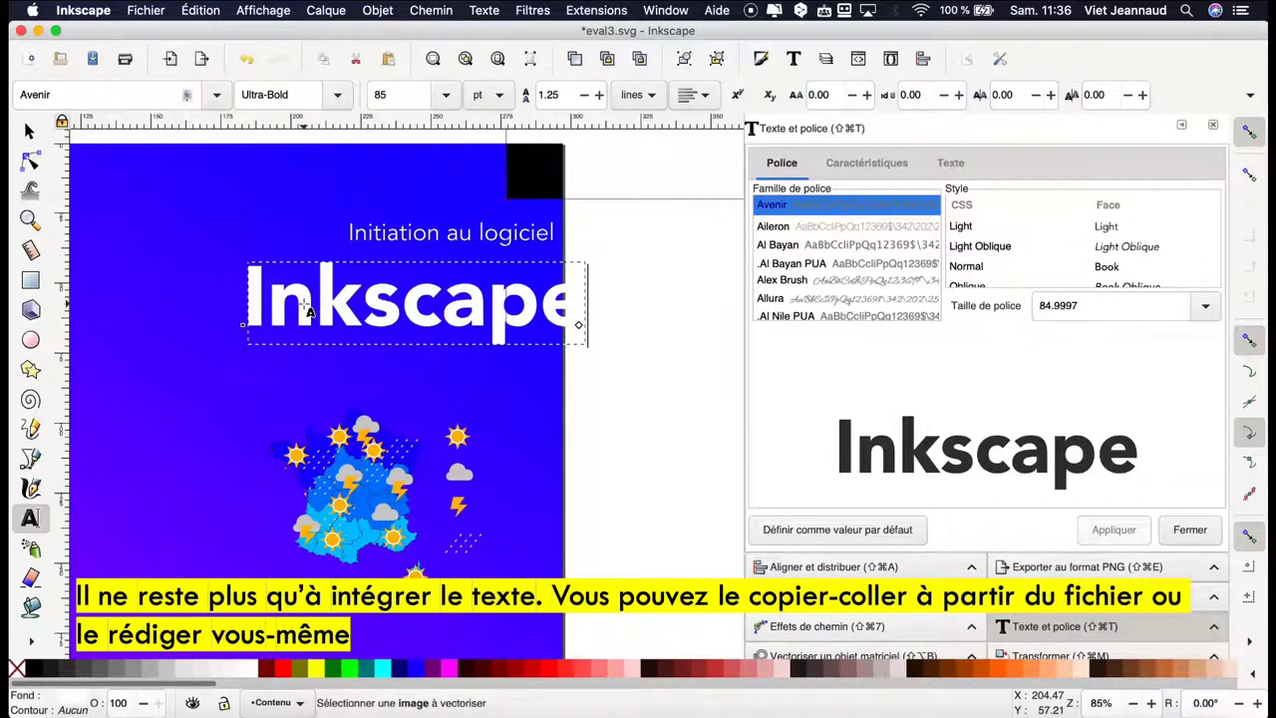
{"action": "left_click", "coordinate": [31, 133]}
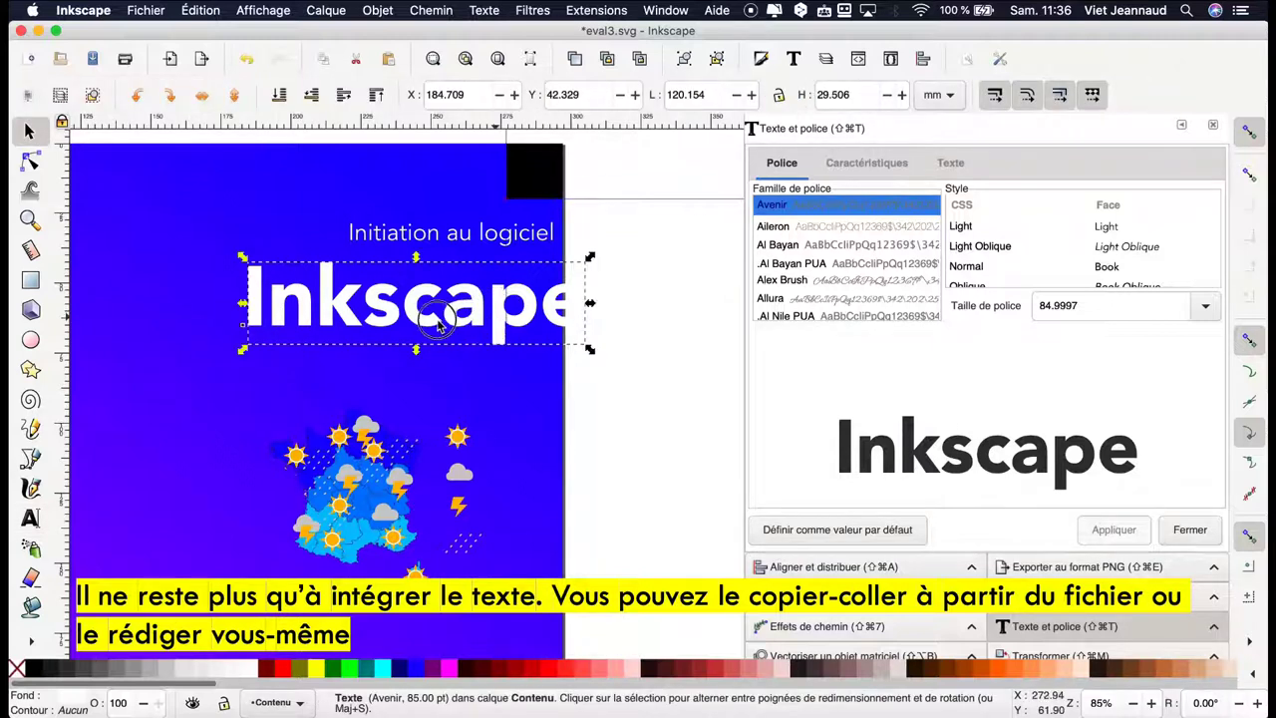
{"action": "left_click_drag", "start_coordinate": [498, 322], "coordinate": [442, 323]}
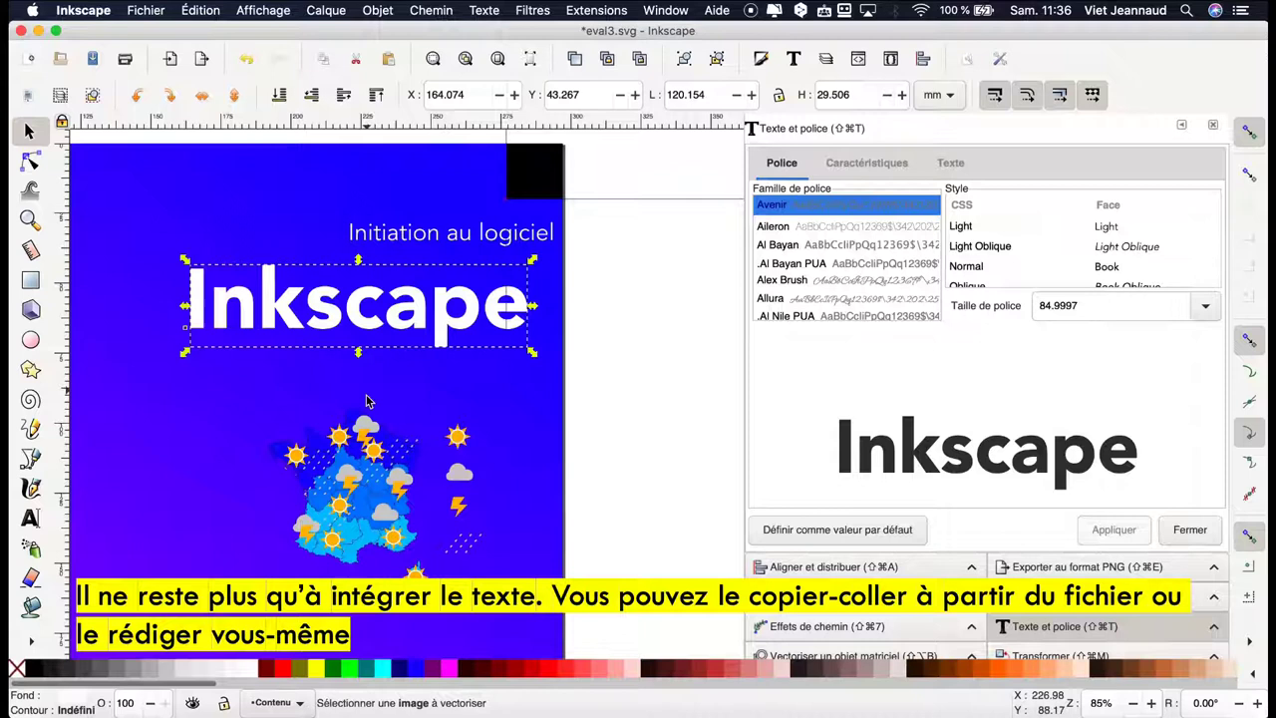
- Pan to the first Titre 2 and copy 'Créer des dessins' from the TextEdit notes
{"action": "scroll", "coordinate": [366, 400], "scroll_direction": "down", "scroll_amount": 2}
{"action": "scroll", "coordinate": [366, 400], "scroll_direction": "left", "scroll_amount": 4}
{"action": "scroll", "coordinate": [366, 400], "scroll_direction": "left", "scroll_amount": 1}
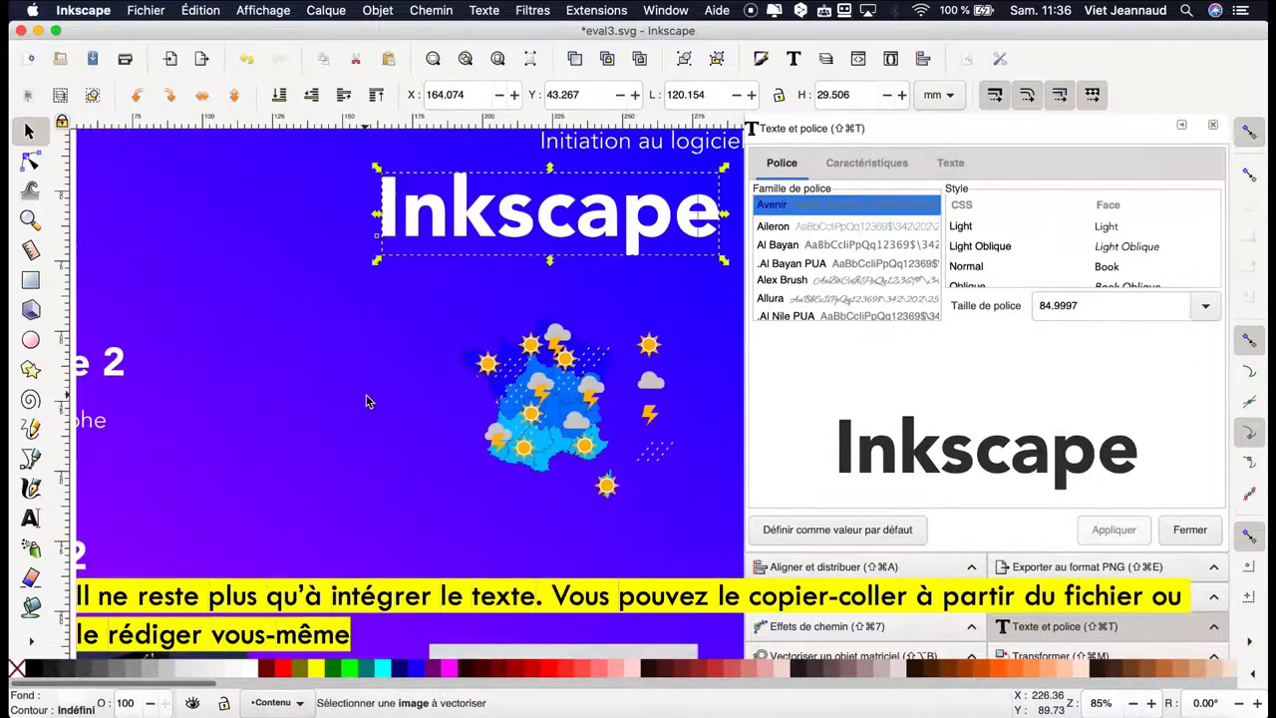
{"action": "scroll", "coordinate": [366, 401], "scroll_direction": "left", "scroll_amount": 2}
{"action": "scroll", "coordinate": [366, 400], "scroll_direction": "left", "scroll_amount": 5}
{"action": "scroll", "coordinate": [366, 400], "scroll_direction": "down", "scroll_amount": 1}
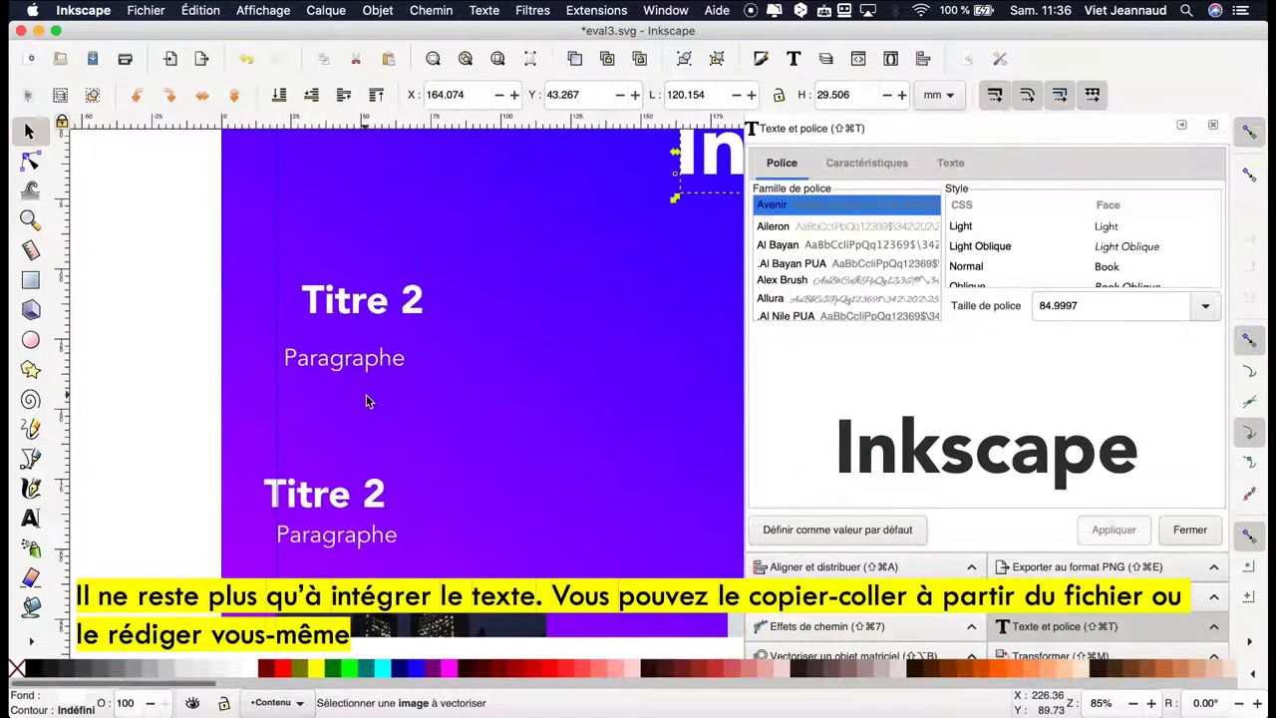
{"action": "scroll", "coordinate": [382, 330], "scroll_direction": "left", "scroll_amount": 1}
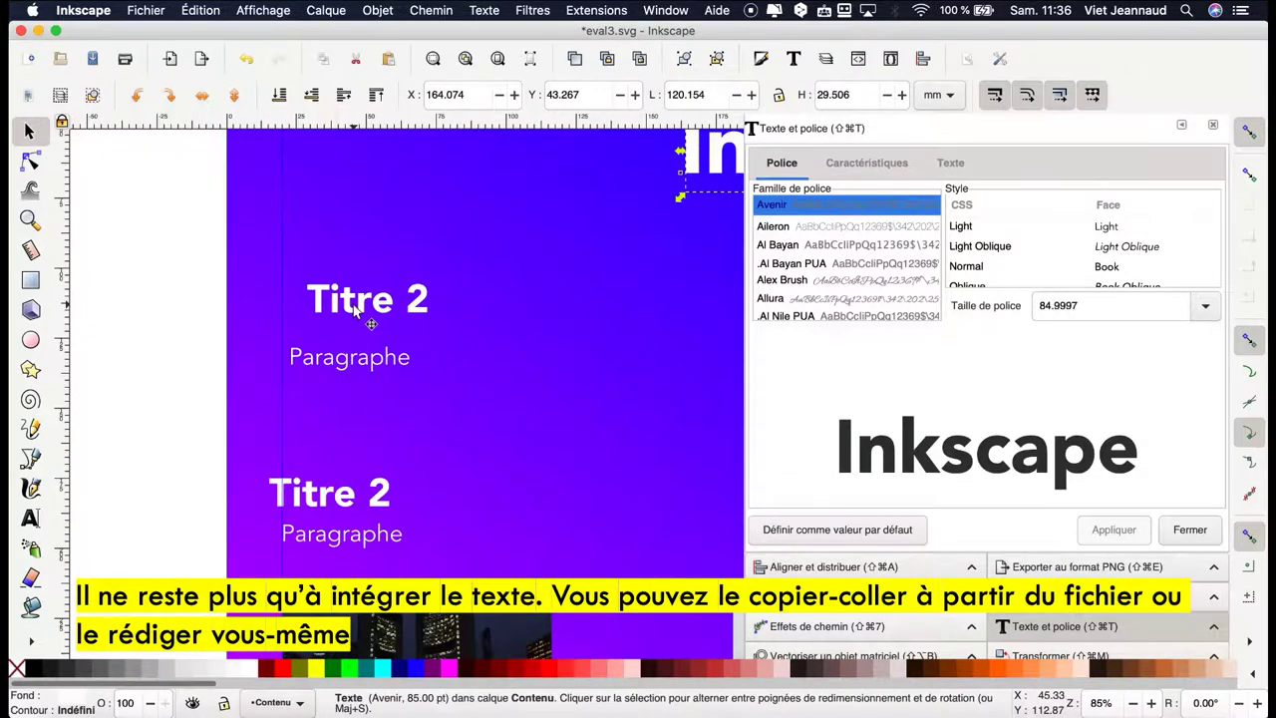
{"action": "key", "text": "ctrl+Up"}
{"action": "left_click", "coordinate": [224, 196]}
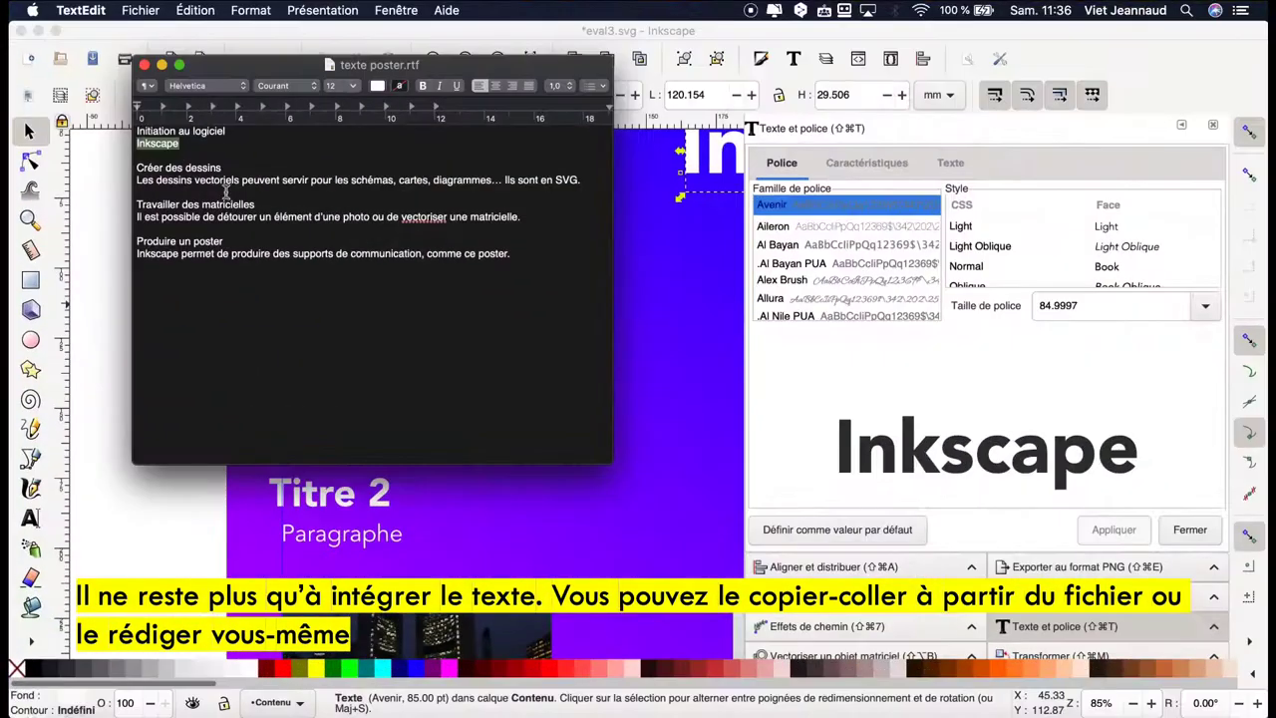
{"action": "left_click_drag", "start_coordinate": [137, 168], "coordinate": [216, 167]}
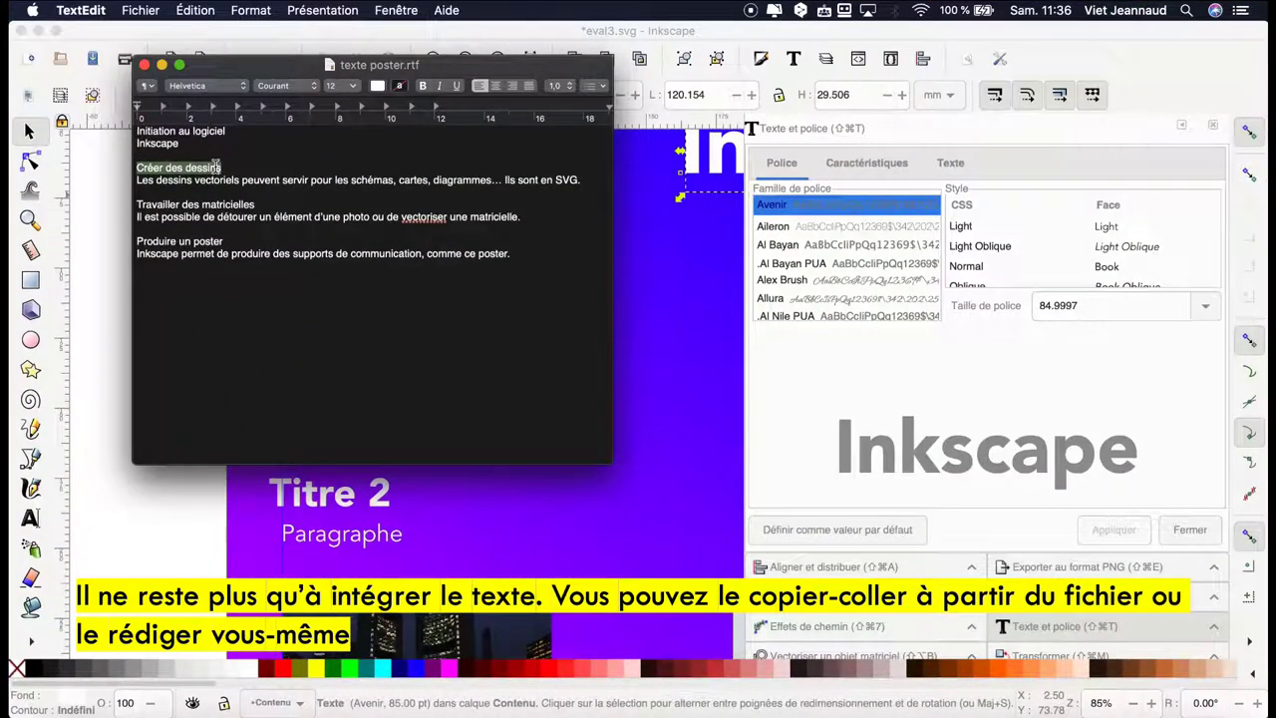
{"action": "key", "text": "super+c"}
{"action": "left_click", "coordinate": [109, 319]}
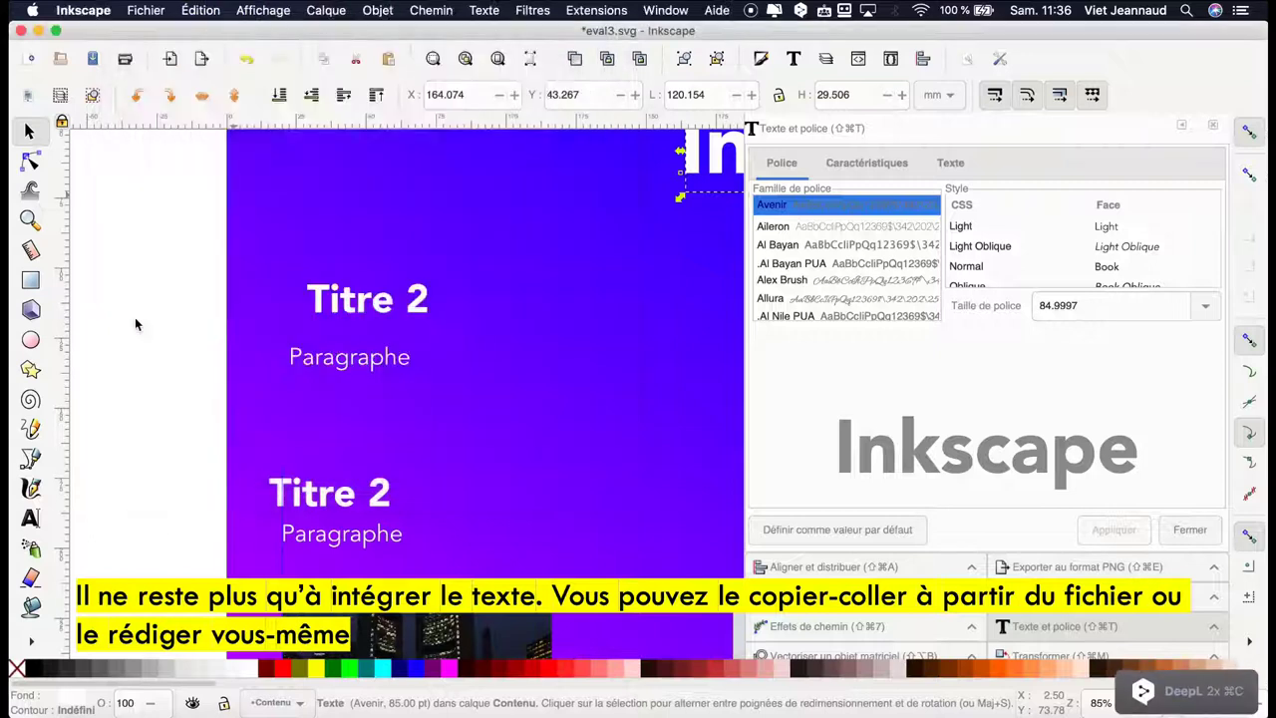
- Replace the first Titre 2 heading with 'Créer des dessins'
{"action": "double_click", "coordinate": [351, 304]}
{"action": "key", "text": "super+a"}
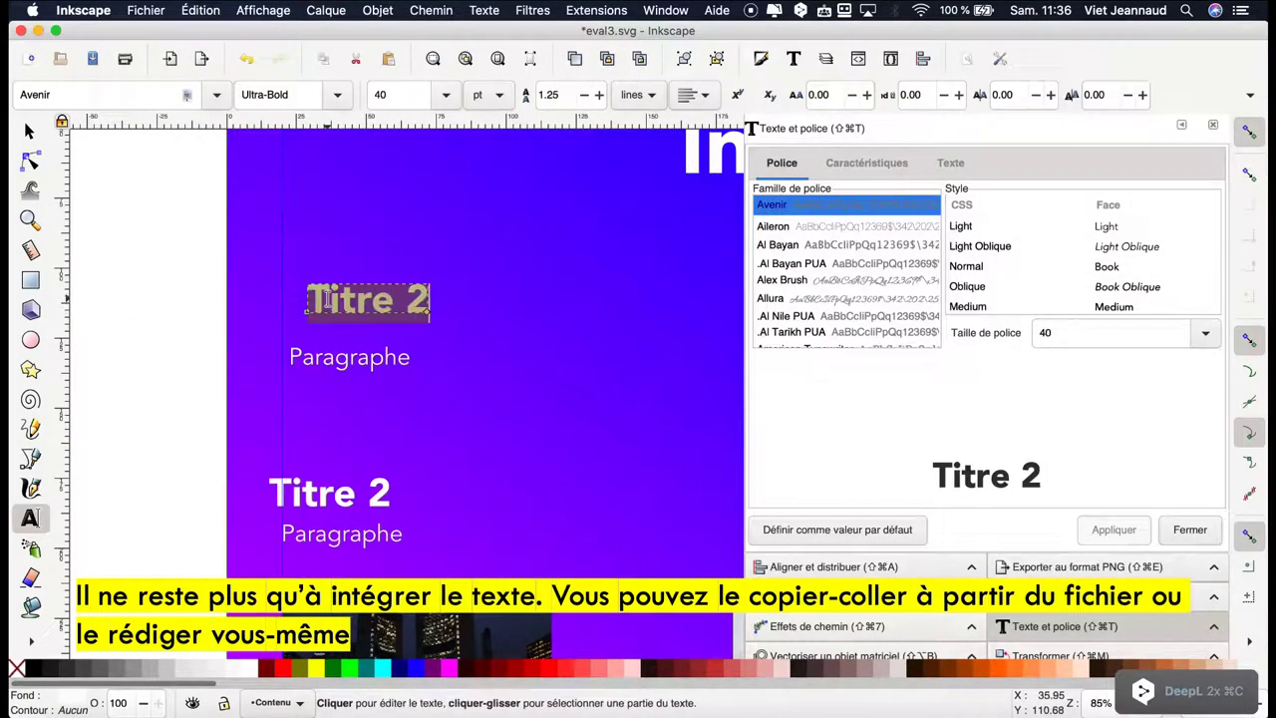
{"action": "key", "text": "super+v"}
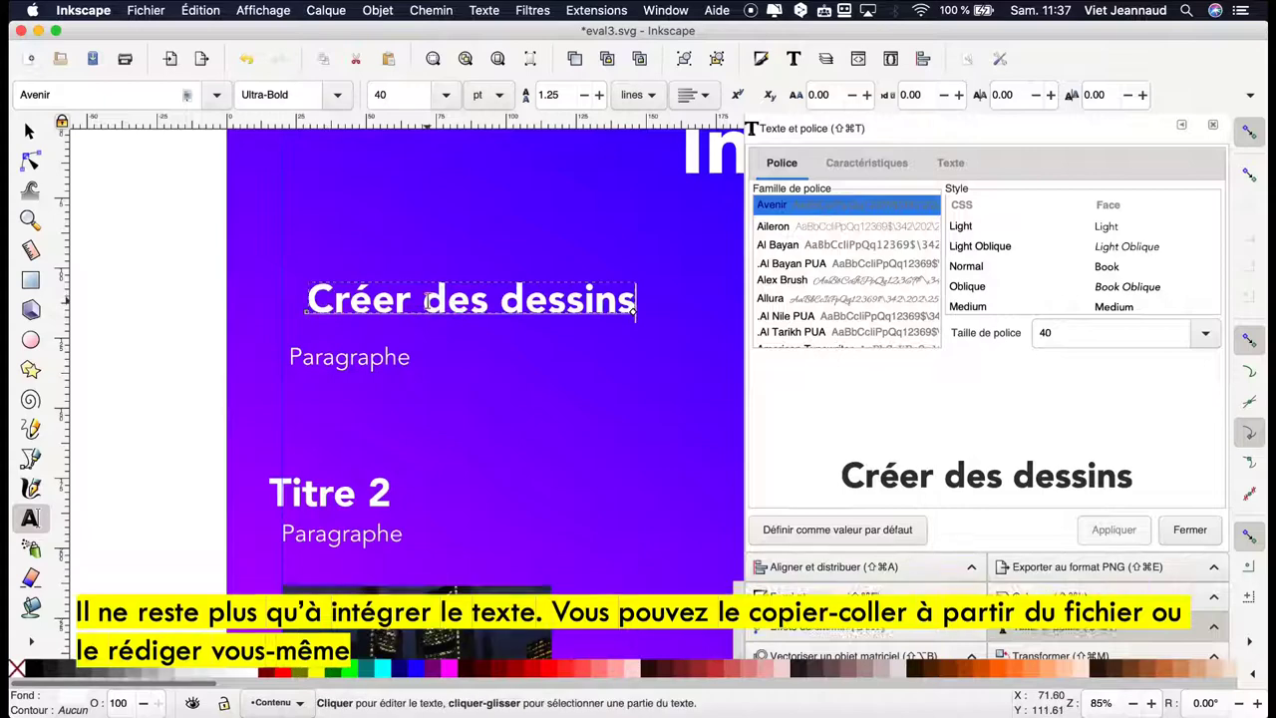
{"action": "key", "text": "F1"}
- Copy the vector-drawings sentence from TextEdit and paste it over the first Paragraphe
{"action": "key", "text": "ctrl+Up"}
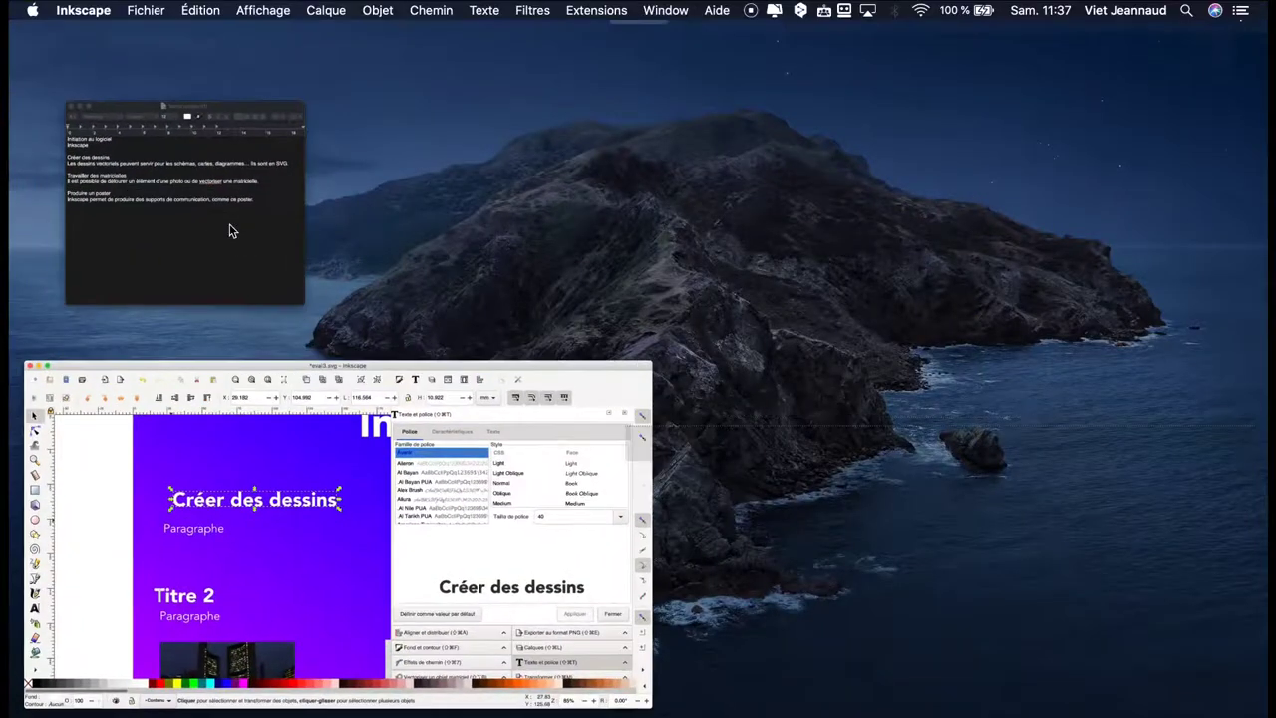
{"action": "left_click", "coordinate": [229, 232]}
{"action": "left_click_drag", "start_coordinate": [139, 177], "coordinate": [576, 176]}
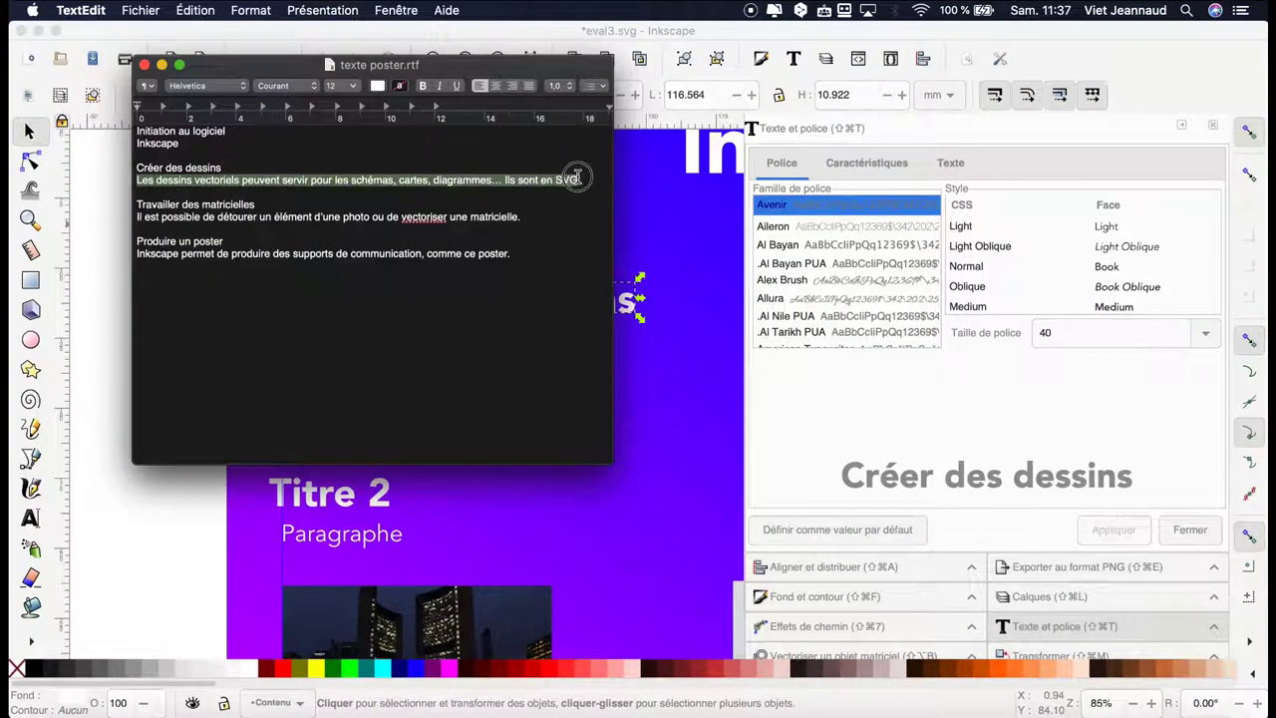
{"action": "key", "text": "super+c"}
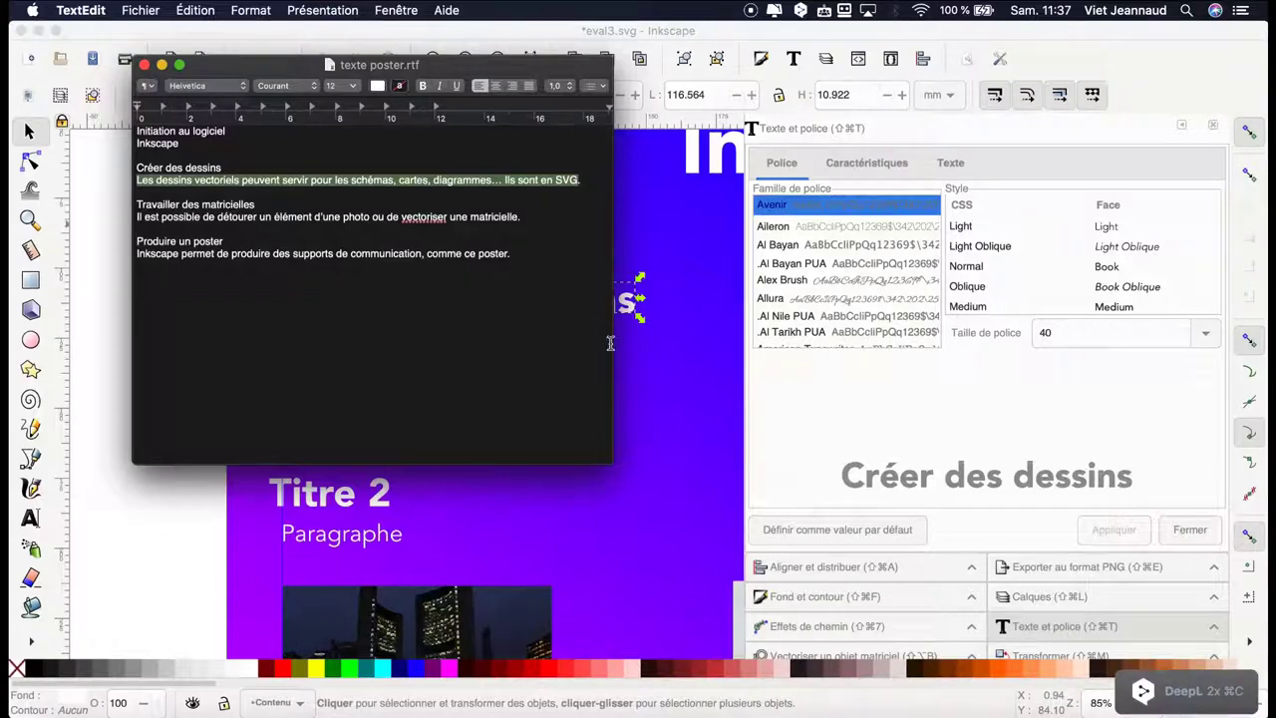
{"action": "left_click", "coordinate": [653, 389]}
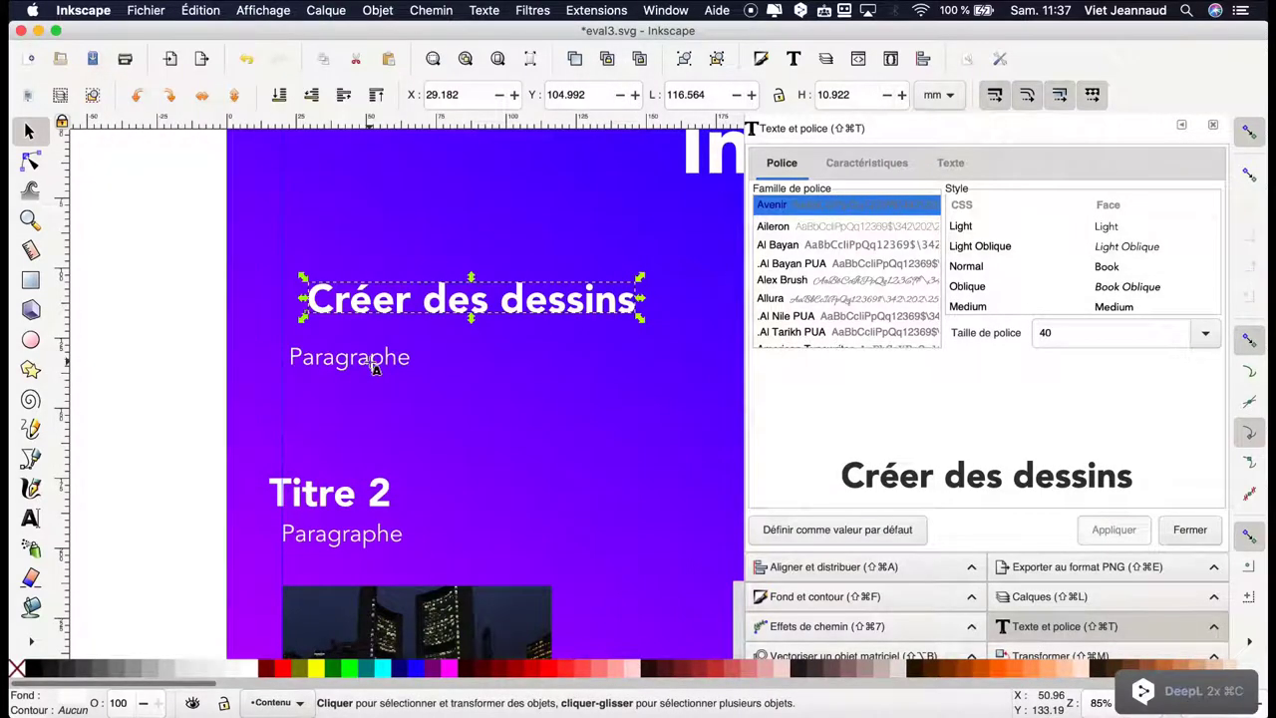
{"action": "double_click", "coordinate": [375, 368]}
{"action": "double_click", "coordinate": [375, 368]}
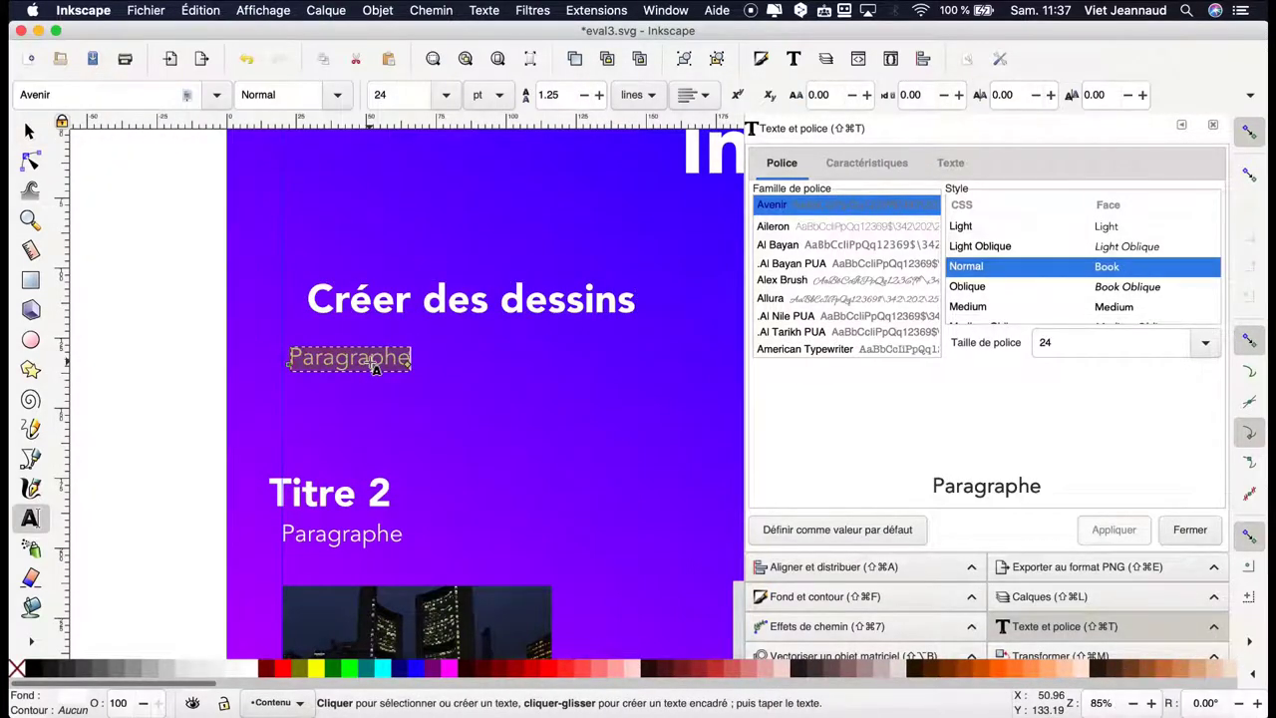
{"action": "key", "text": "super+v"}
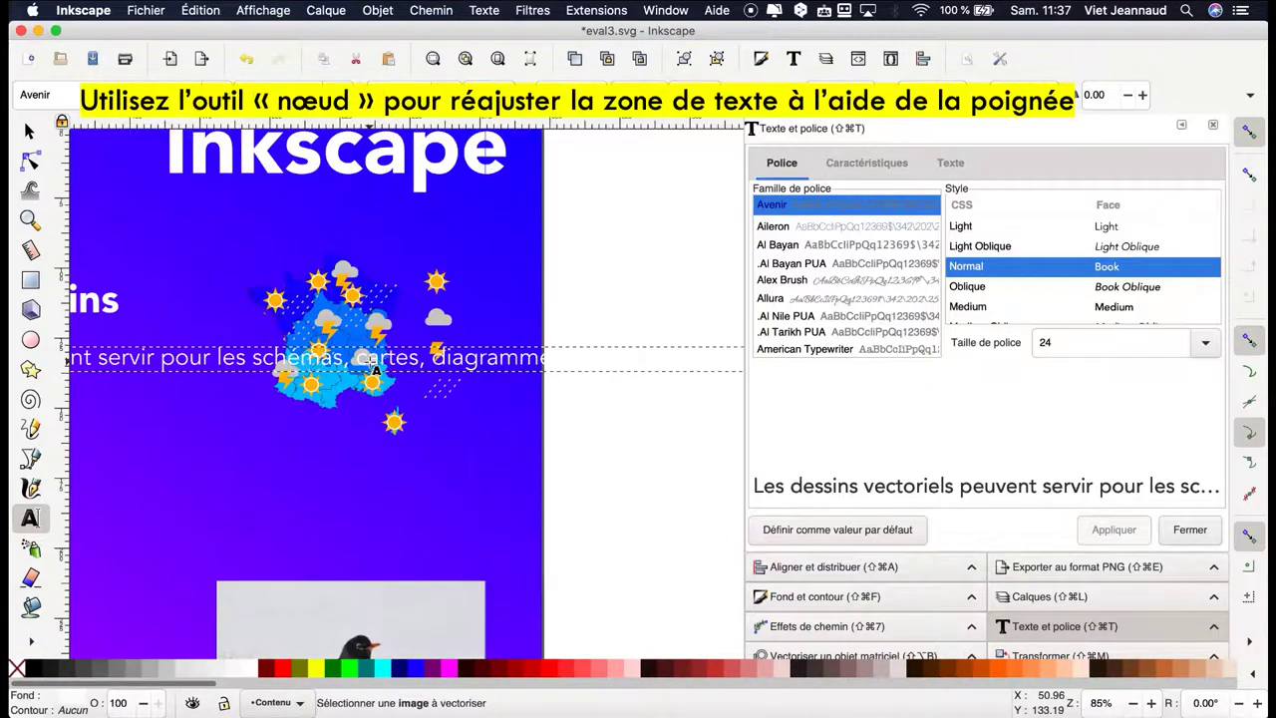
- Narrow the vector-drawings sentence's text box so it wraps into three lines
{"action": "scroll", "coordinate": [375, 369], "scroll_direction": "down", "scroll_amount": 1}
{"action": "scroll", "coordinate": [373, 367], "scroll_direction": "down", "scroll_amount": 1}
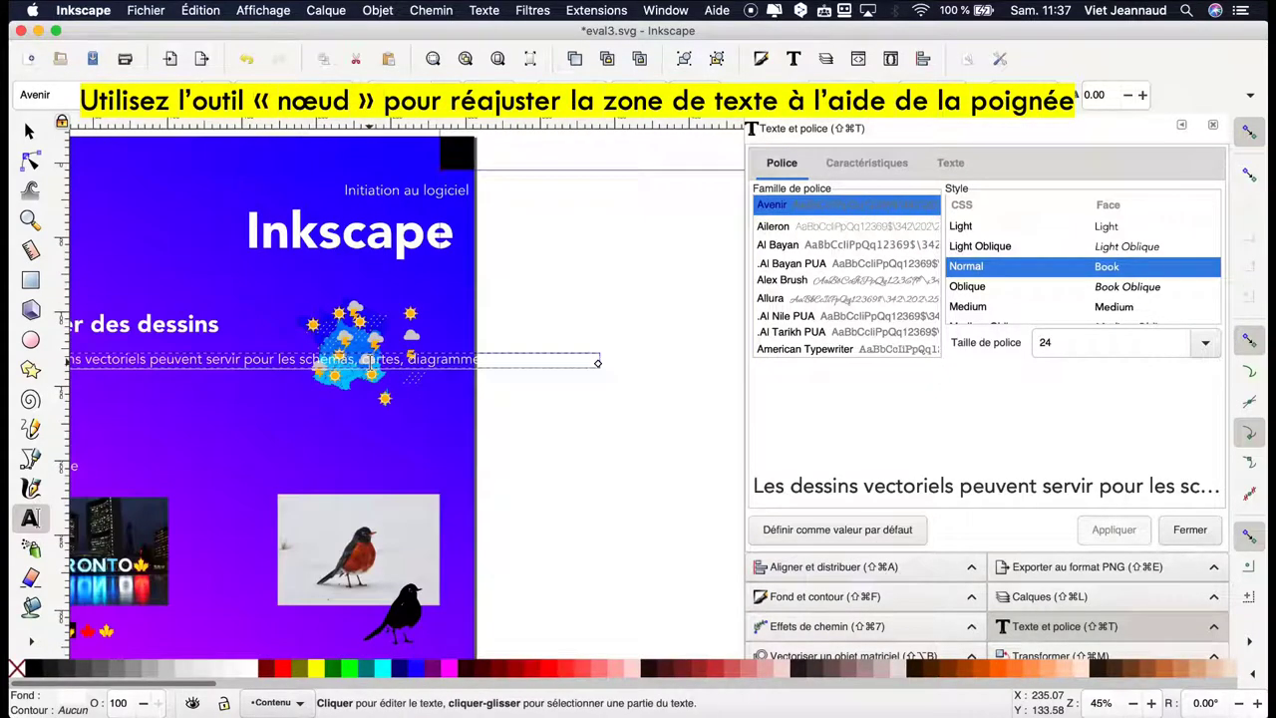
{"action": "scroll", "coordinate": [359, 353], "scroll_direction": "down", "scroll_amount": 1}
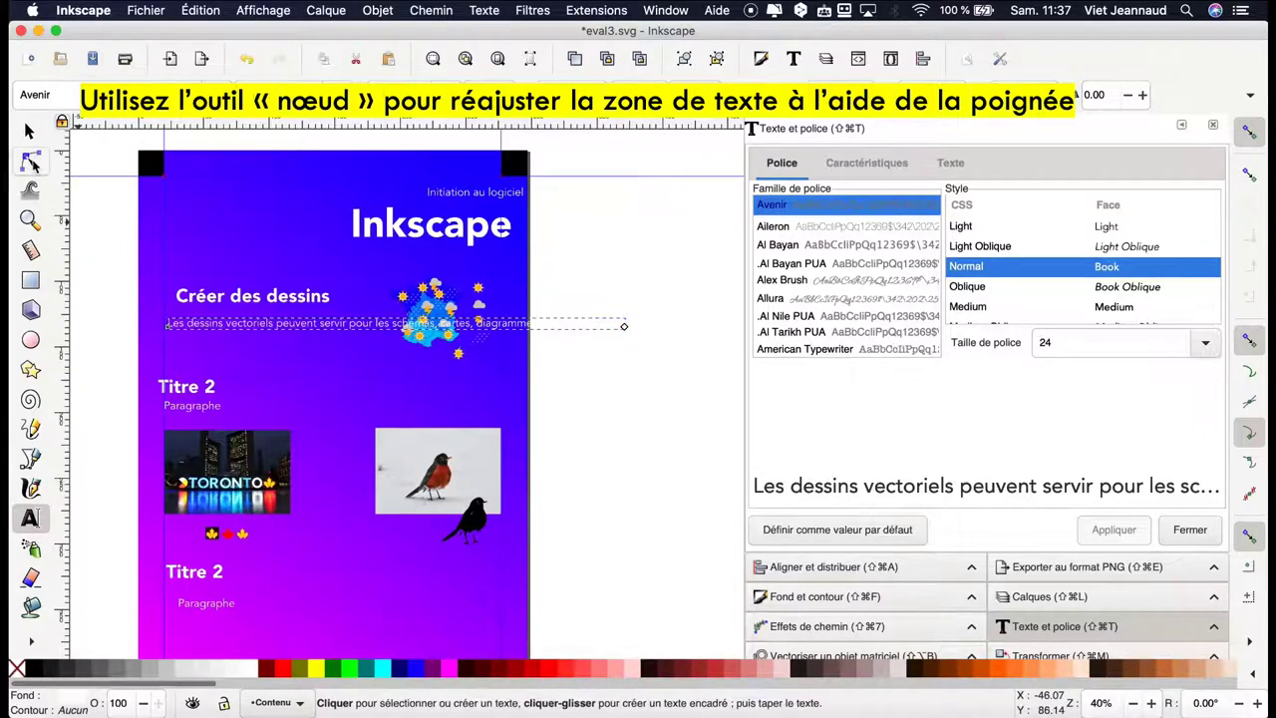
{"action": "left_click", "coordinate": [31, 161]}
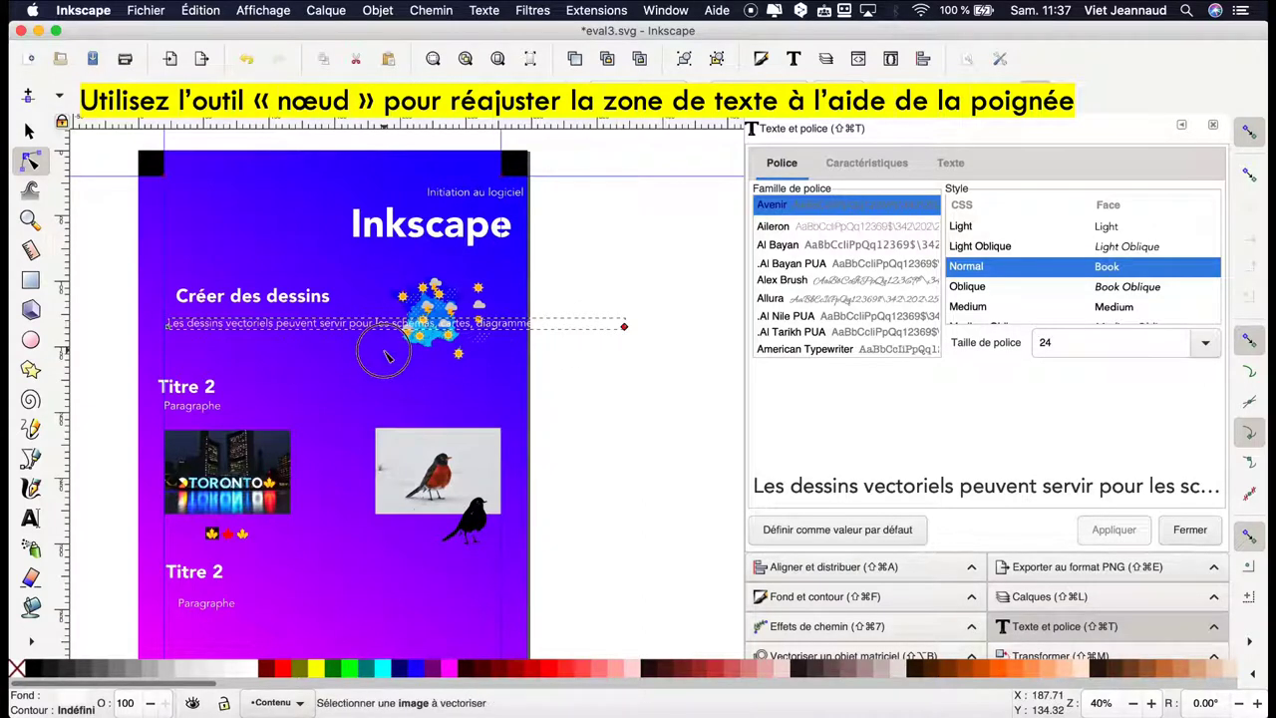
{"action": "left_click_drag", "start_coordinate": [394, 356], "coordinate": [386, 354]}
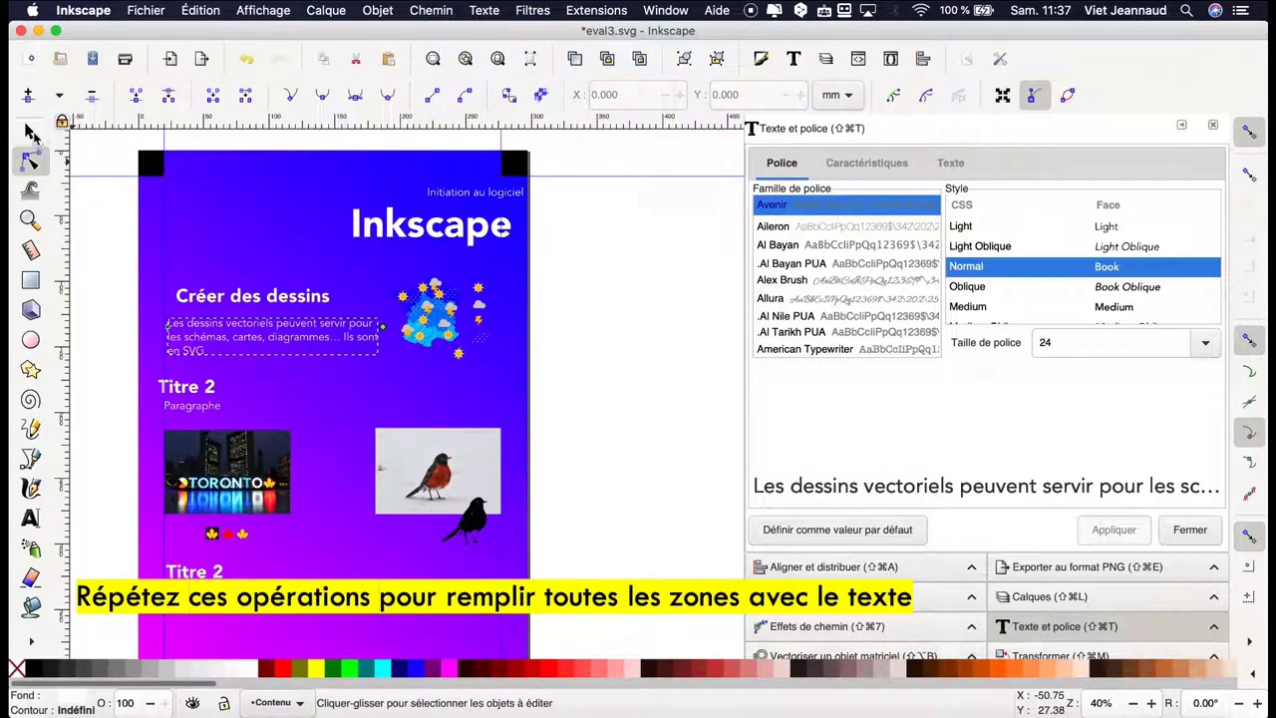
{"action": "left_click", "coordinate": [31, 133]}
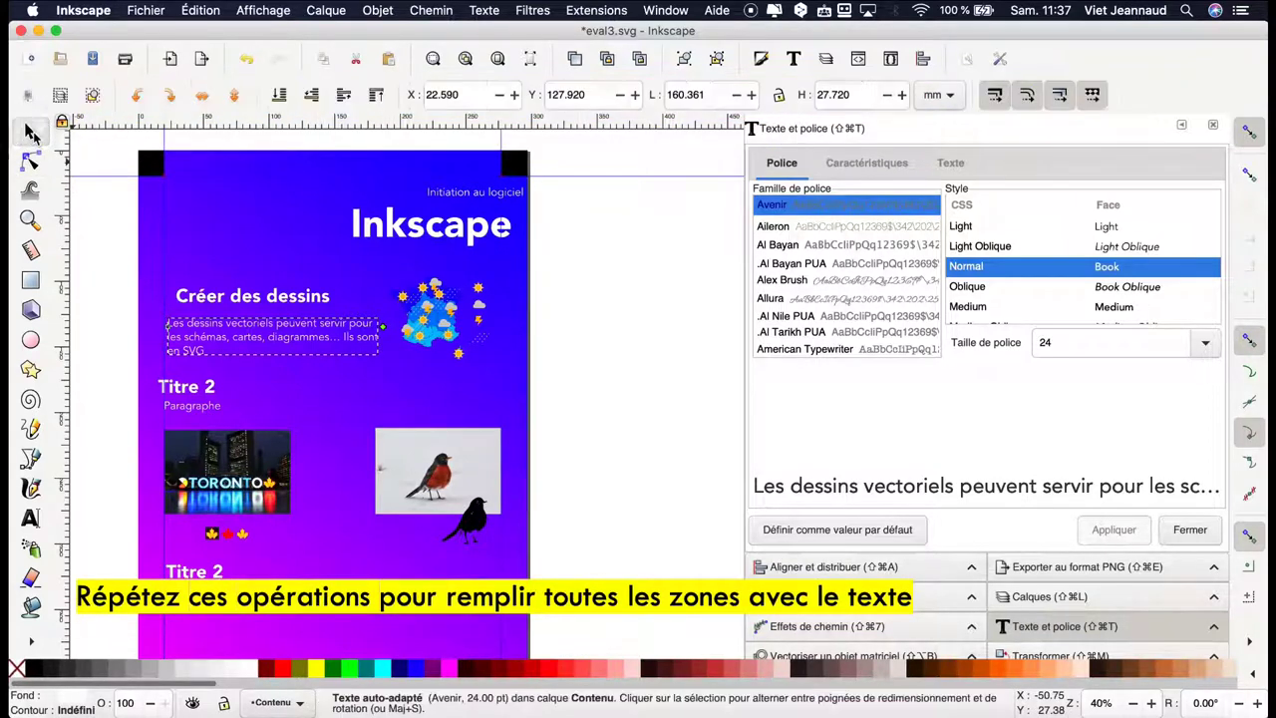
{"action": "left_click", "coordinate": [210, 396]}
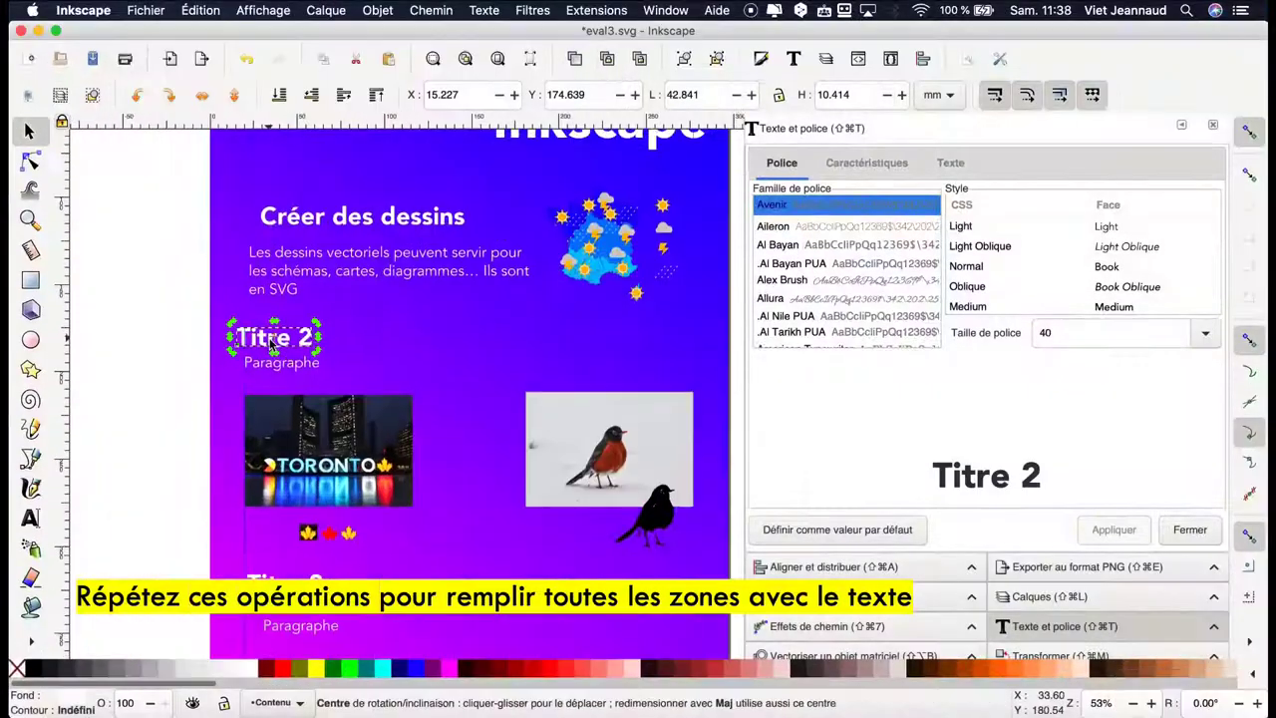
- Replace the second heading with 'Travailler des matricielles' and its Paragraphe with the photos-and-bitmaps sentence
{"action": "double_click", "coordinate": [271, 344]}
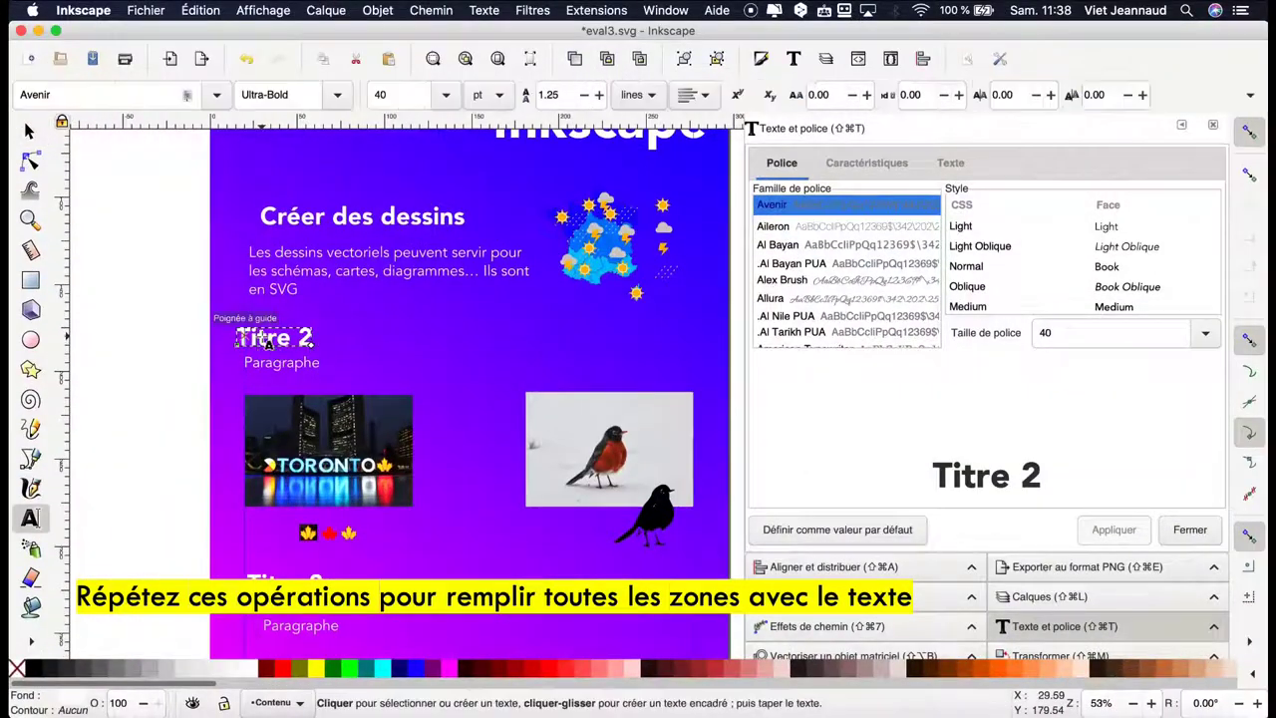
{"action": "key", "text": "super+a"}
{"action": "key", "text": "super+v"}
{"action": "left_click", "coordinate": [31, 132]}
{"action": "key", "text": "super+Tab"}
{"action": "left_click_drag", "start_coordinate": [137, 216], "coordinate": [519, 217]}
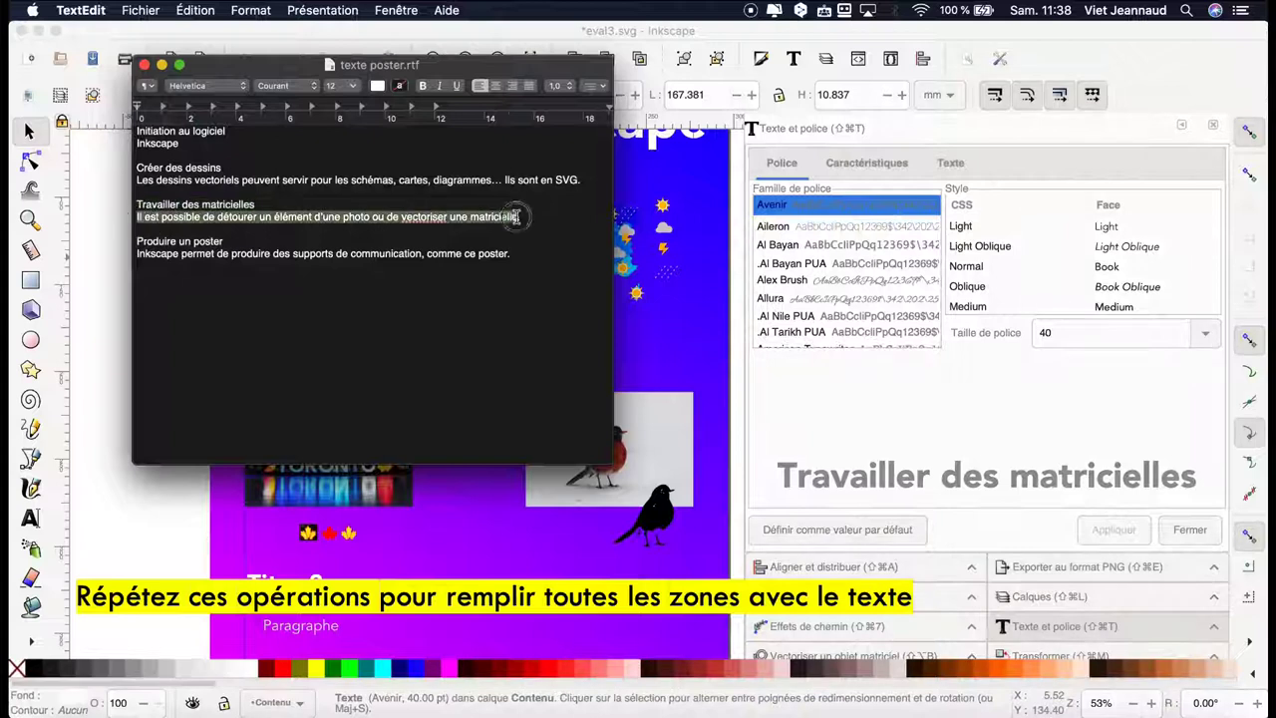
{"action": "key", "text": "super+c"}
{"action": "key", "text": "super+Tab"}
{"action": "double_click", "coordinate": [299, 363]}
{"action": "key", "text": "super+a"}
{"action": "key", "text": "super+v"}
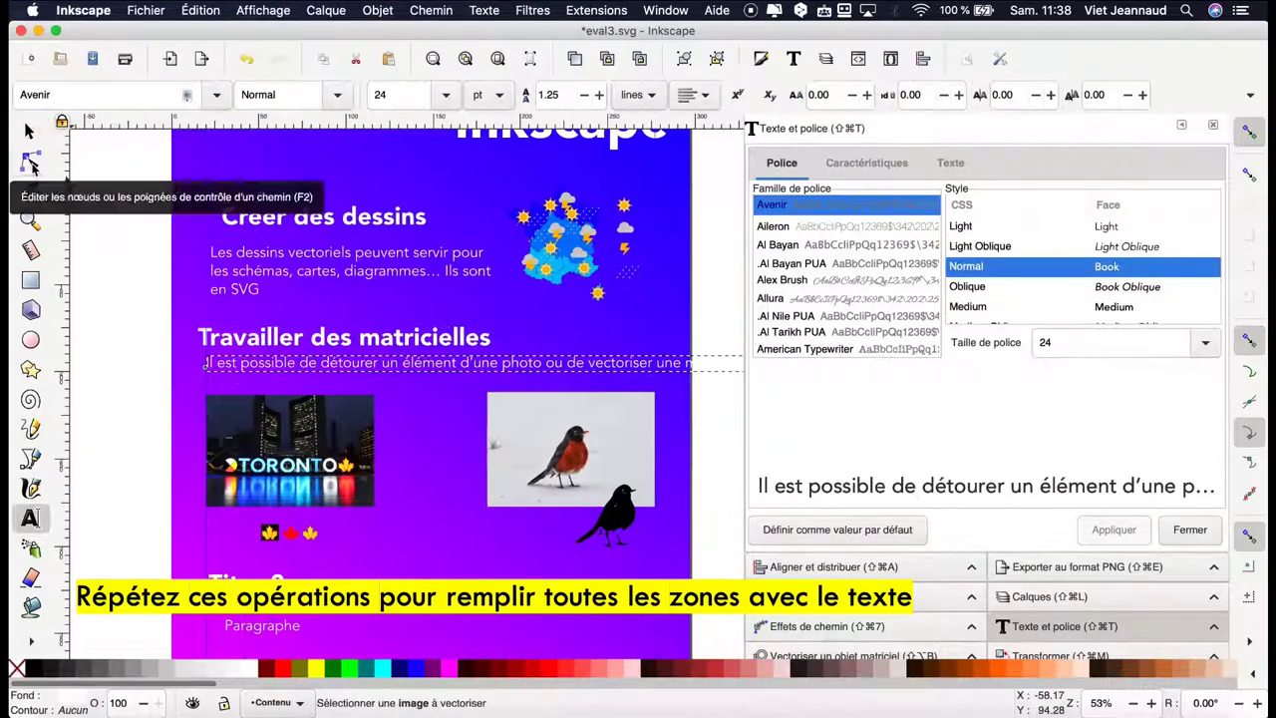
- Narrow the photos-and-bitmaps sentence so it wraps onto two lines
{"action": "left_click", "coordinate": [30, 159]}
{"action": "scroll", "coordinate": [399, 399], "scroll_direction": "right", "scroll_amount": 3}
{"action": "scroll", "coordinate": [399, 399], "scroll_direction": "down", "scroll_amount": 2}
{"action": "left_click_drag", "start_coordinate": [586, 276], "coordinate": [373, 279]}
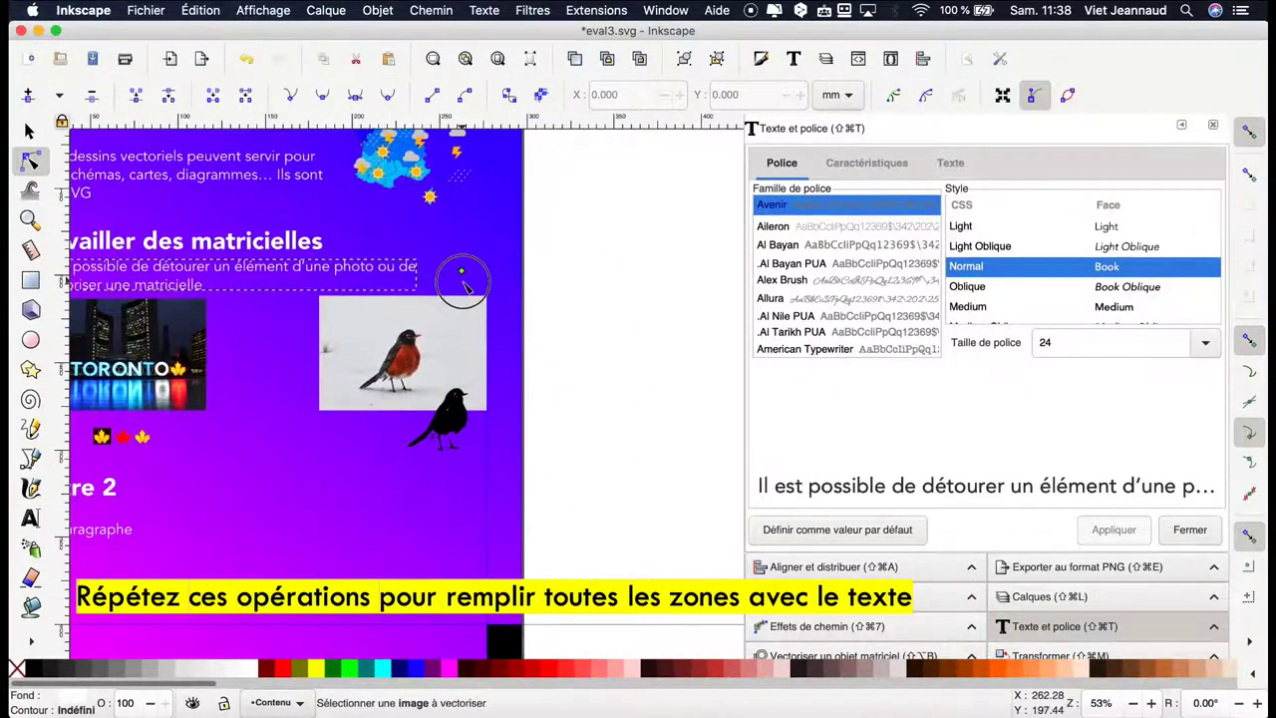
{"action": "scroll", "coordinate": [299, 399], "scroll_direction": "left", "scroll_amount": 3}
- Replace the last Titre 2 heading with 'Produire un poster' copied from TextEdit
{"action": "key", "text": "ctrl+Up"}
{"action": "left_click", "coordinate": [224, 254]}
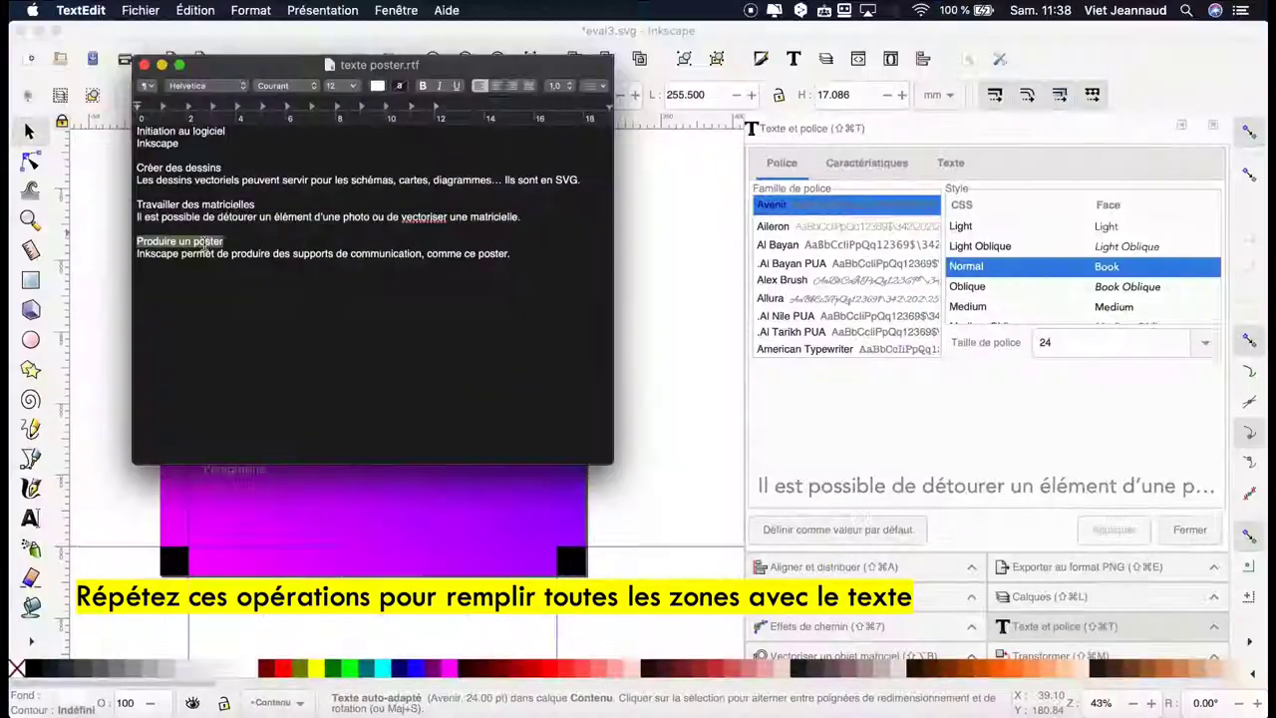
{"action": "key", "text": "super+c"}
{"action": "key", "text": "super+Tab"}
{"action": "double_click", "coordinate": [222, 433]}
{"action": "key", "text": "super+v"}
{"action": "key", "text": "ctrl+Up"}
- Paste the communication-materials sentence over the last Paragraphe and wrap it onto two lines
{"action": "left_click", "coordinate": [166, 249]}
{"action": "left_click_drag", "start_coordinate": [133, 250], "coordinate": [522, 250]}
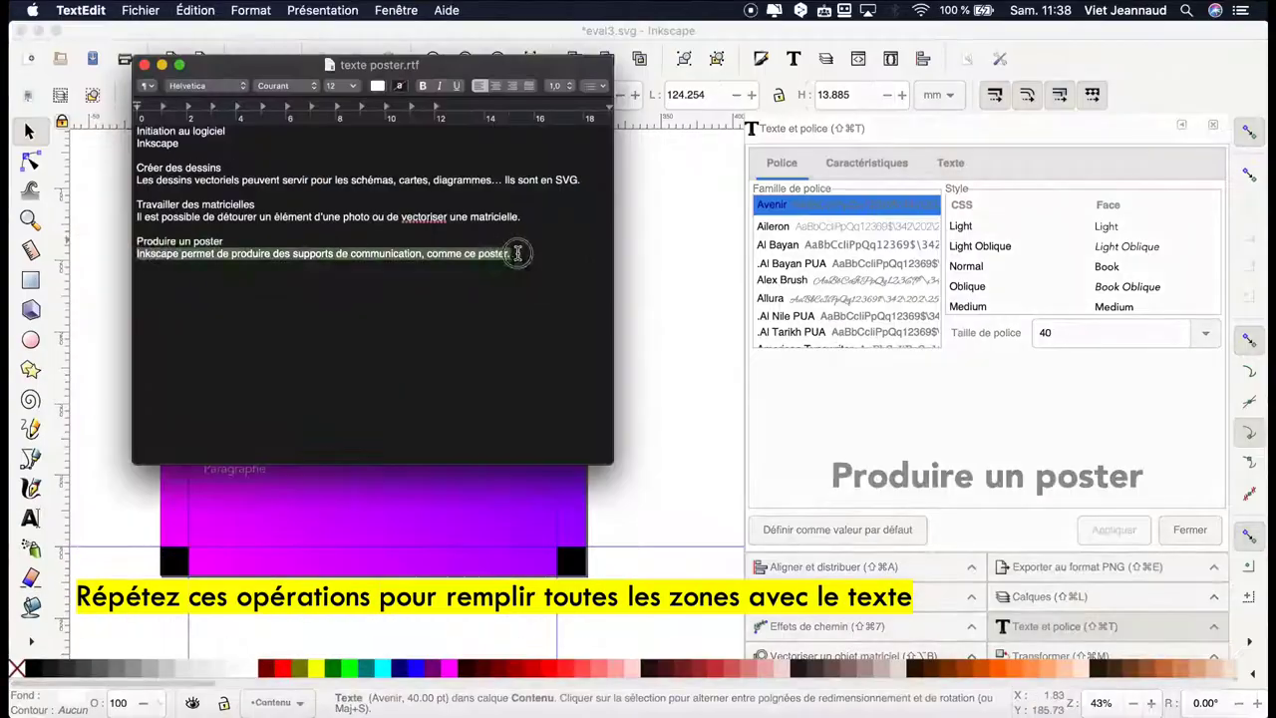
{"action": "key", "text": "super+c"}
{"action": "key", "text": "super+Tab"}
{"action": "double_click", "coordinate": [242, 469]}
{"action": "key", "text": "super+v"}
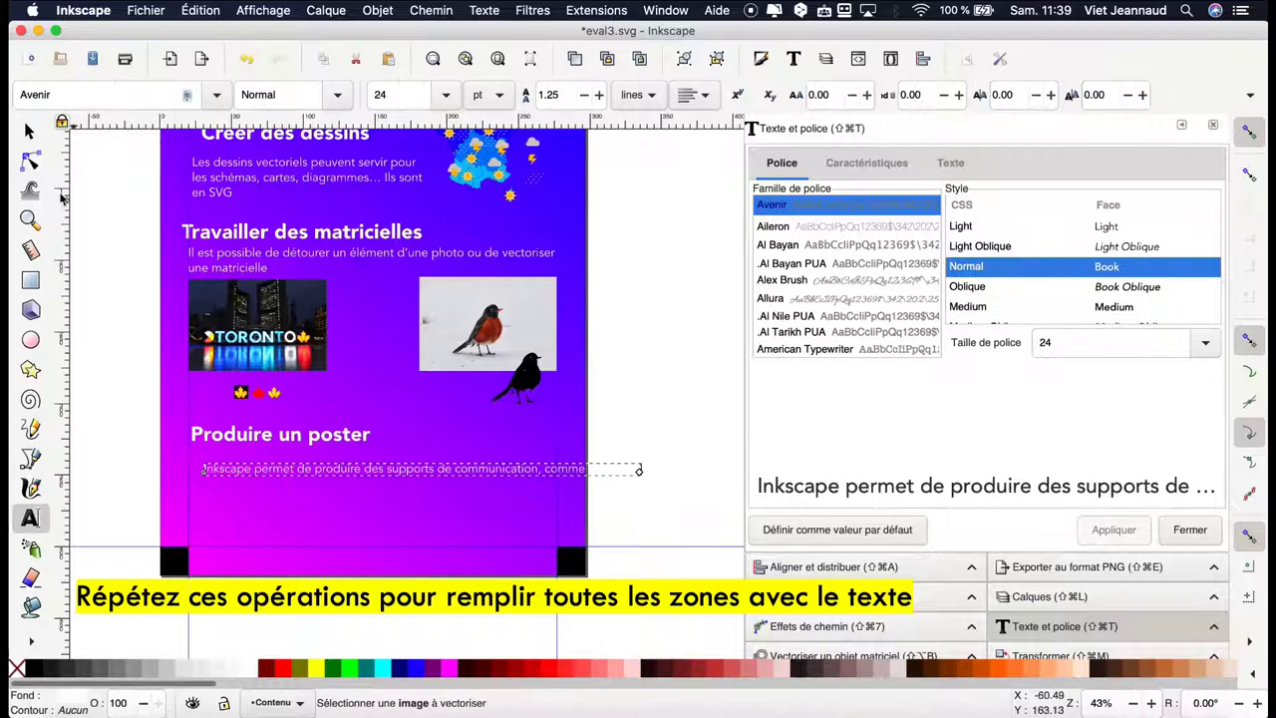
{"action": "left_click", "coordinate": [30, 161]}
{"action": "left_click_drag", "start_coordinate": [639, 470], "coordinate": [556, 472]}
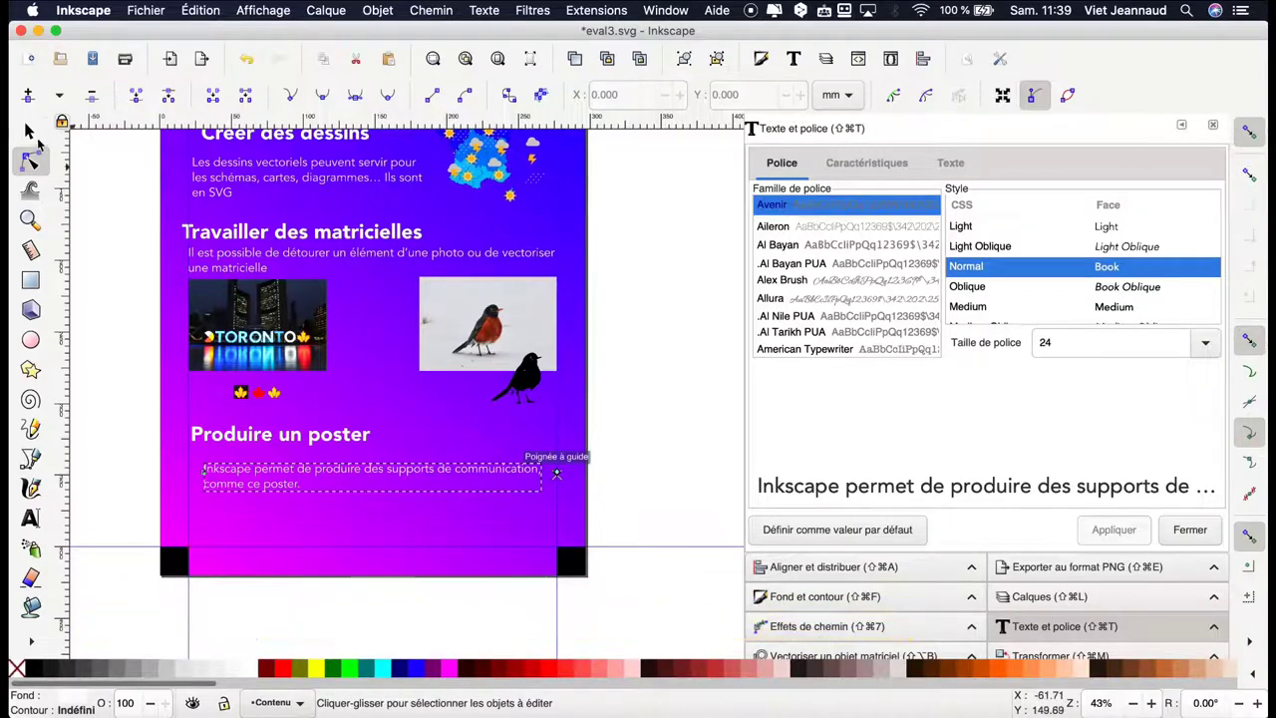
{"action": "left_click", "coordinate": [30, 131]}
{"action": "key", "text": "Escape"}
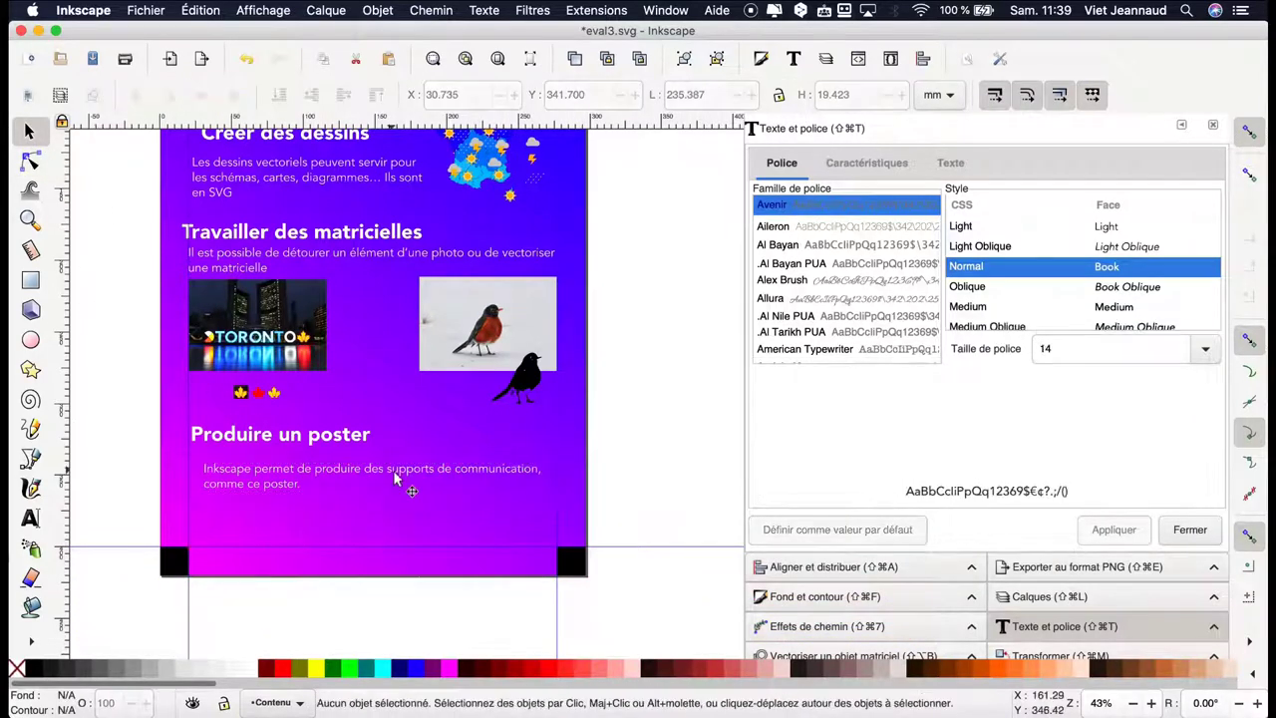
{"action": "scroll", "coordinate": [394, 479], "scroll_direction": "down", "scroll_amount": 2}
{"action": "scroll", "coordinate": [393, 478], "scroll_direction": "up", "scroll_amount": 2}
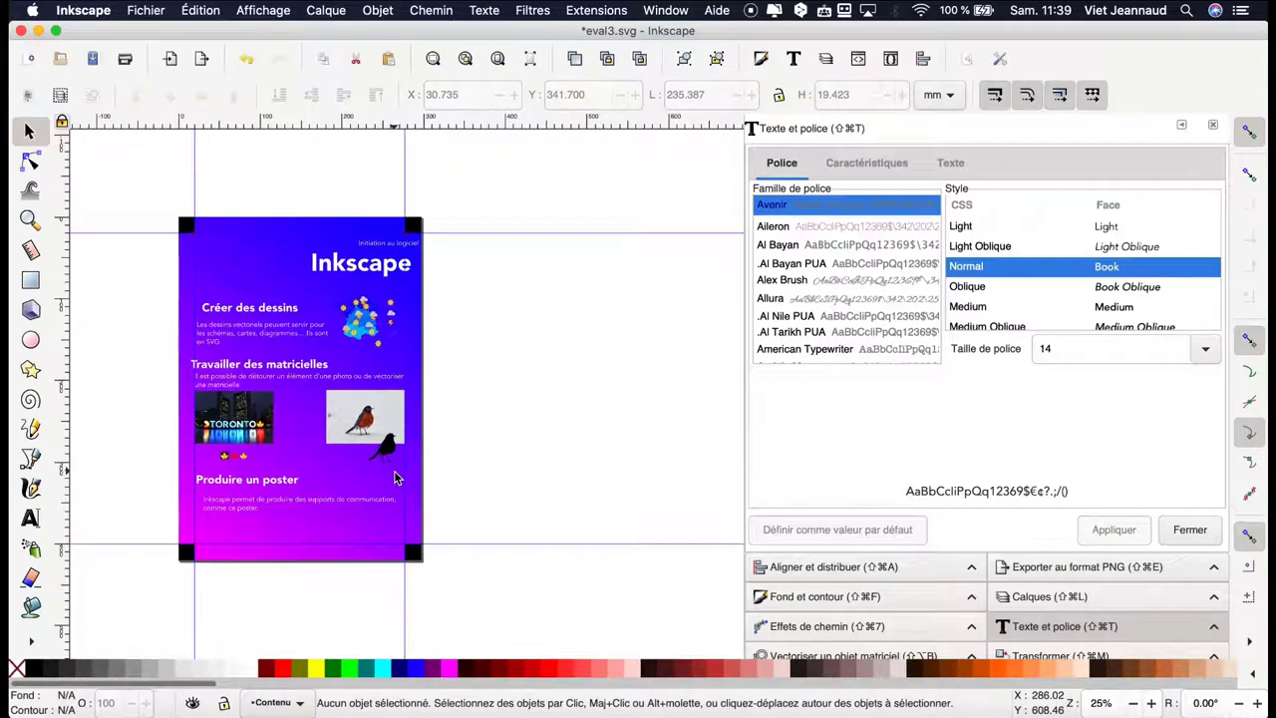